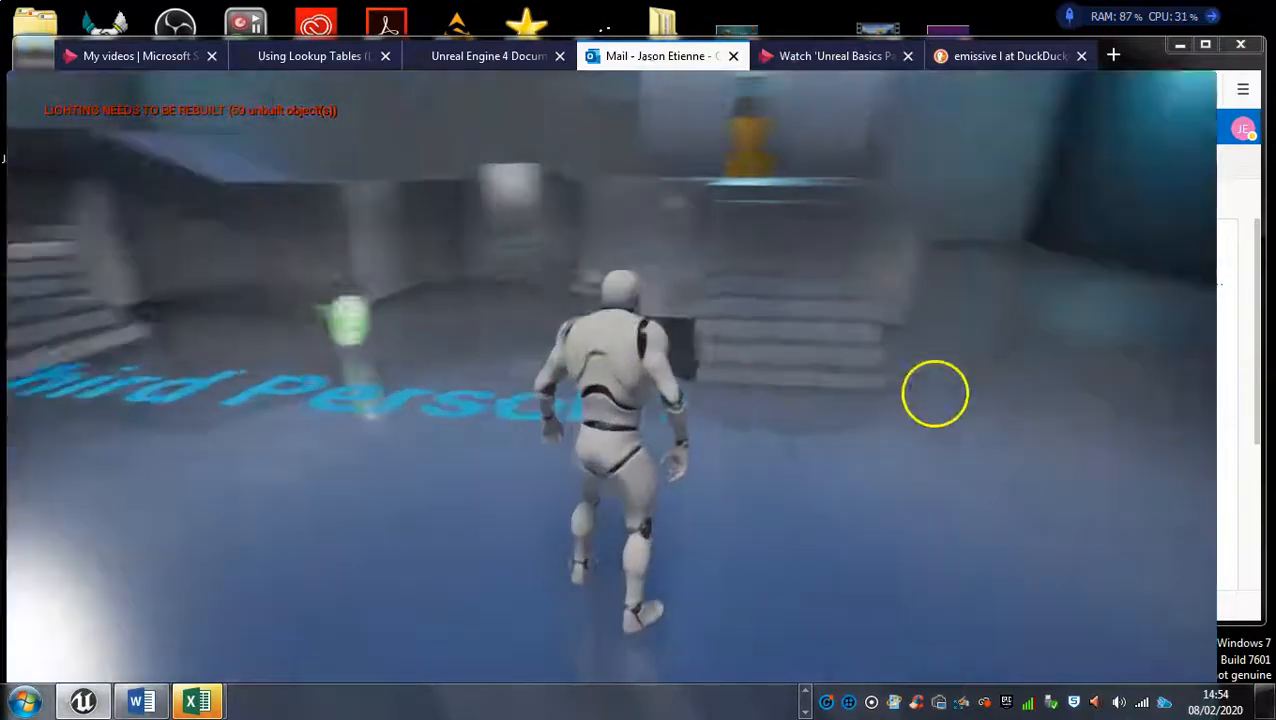
Walk the character to the gold pedestal, end the play test and restore the full editor layout.
key(w)
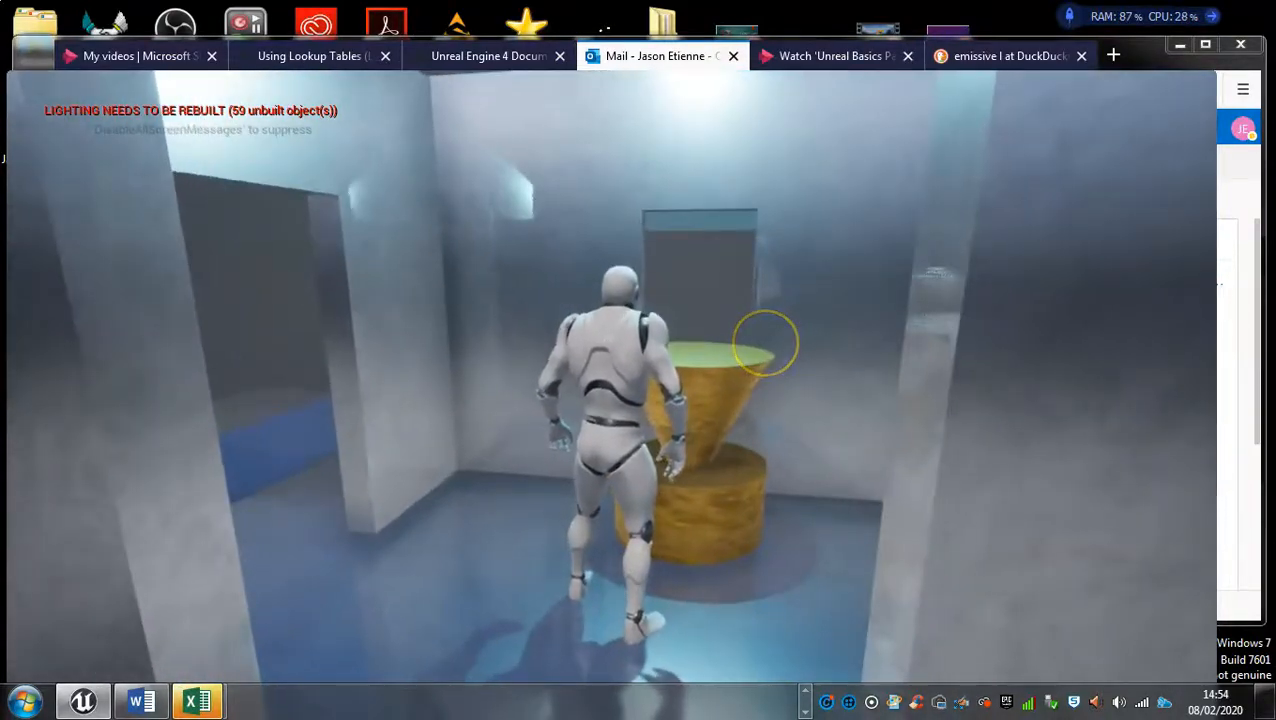
key(Escape)
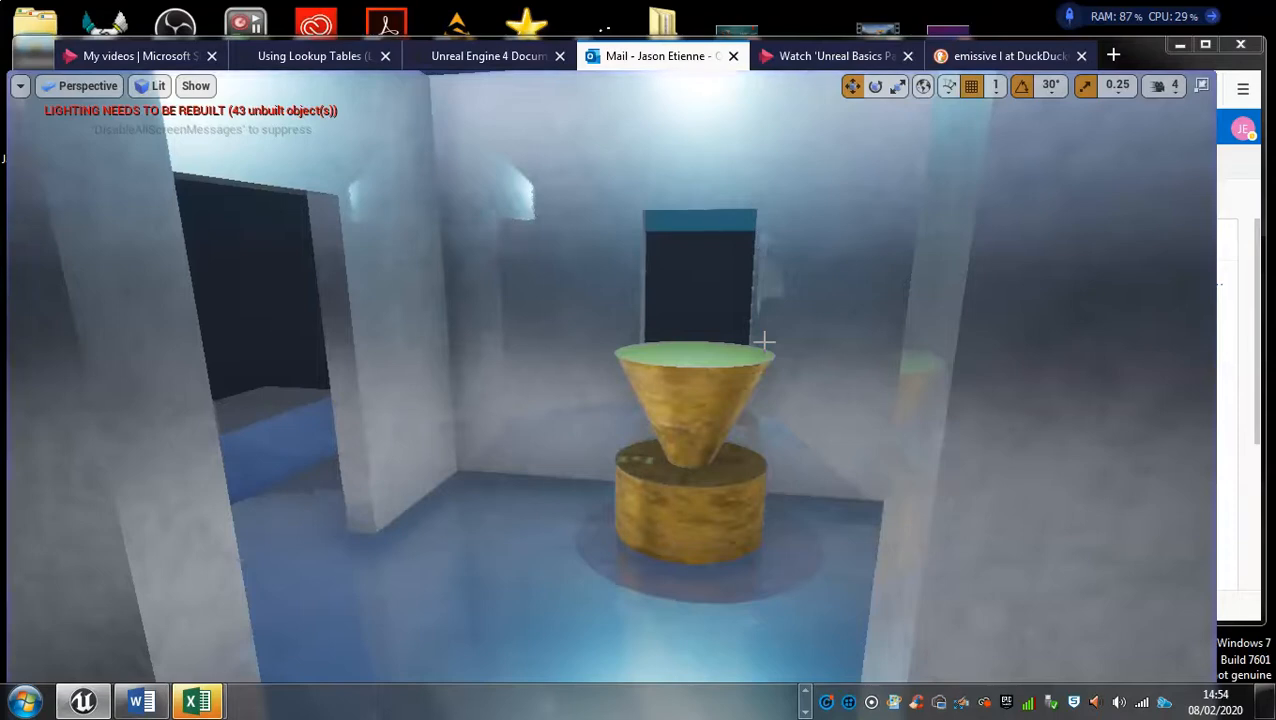
key(F11)
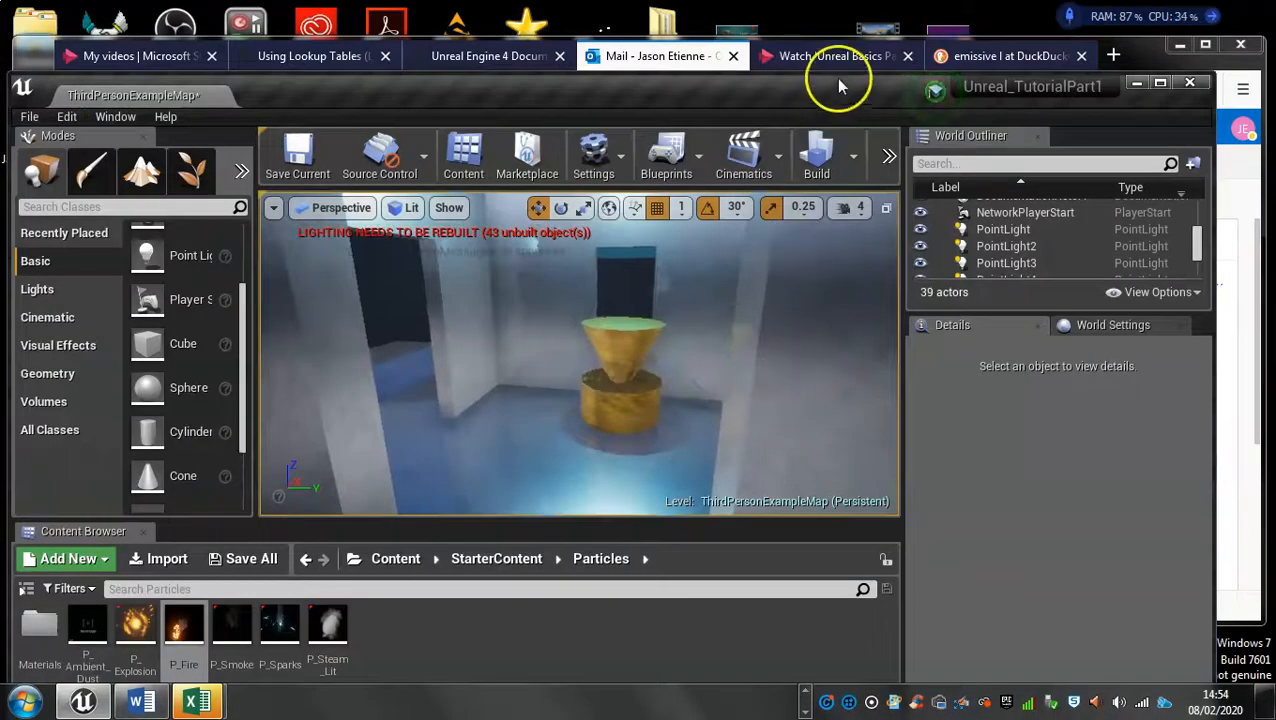
drag(838, 90, 876, 31)
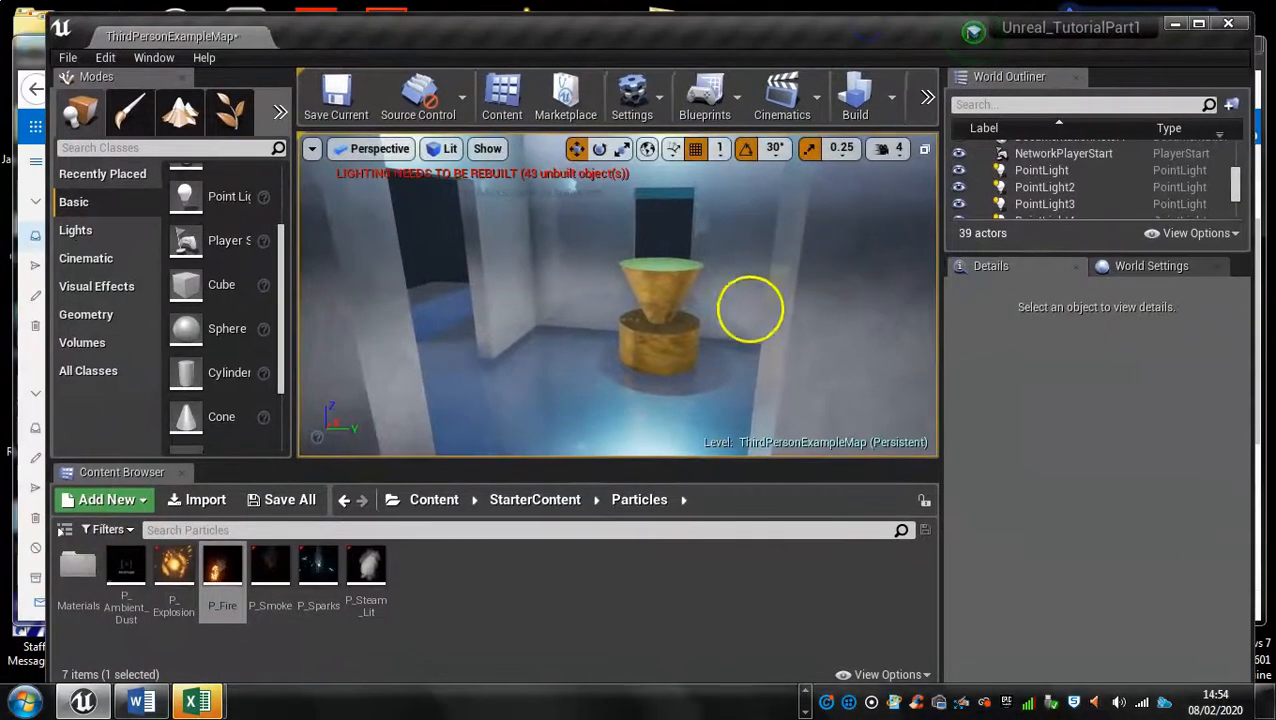
Select the gold cone on the pedestal and frame it from slightly above in the viewport.
right_drag(752, 300, 588, 371)
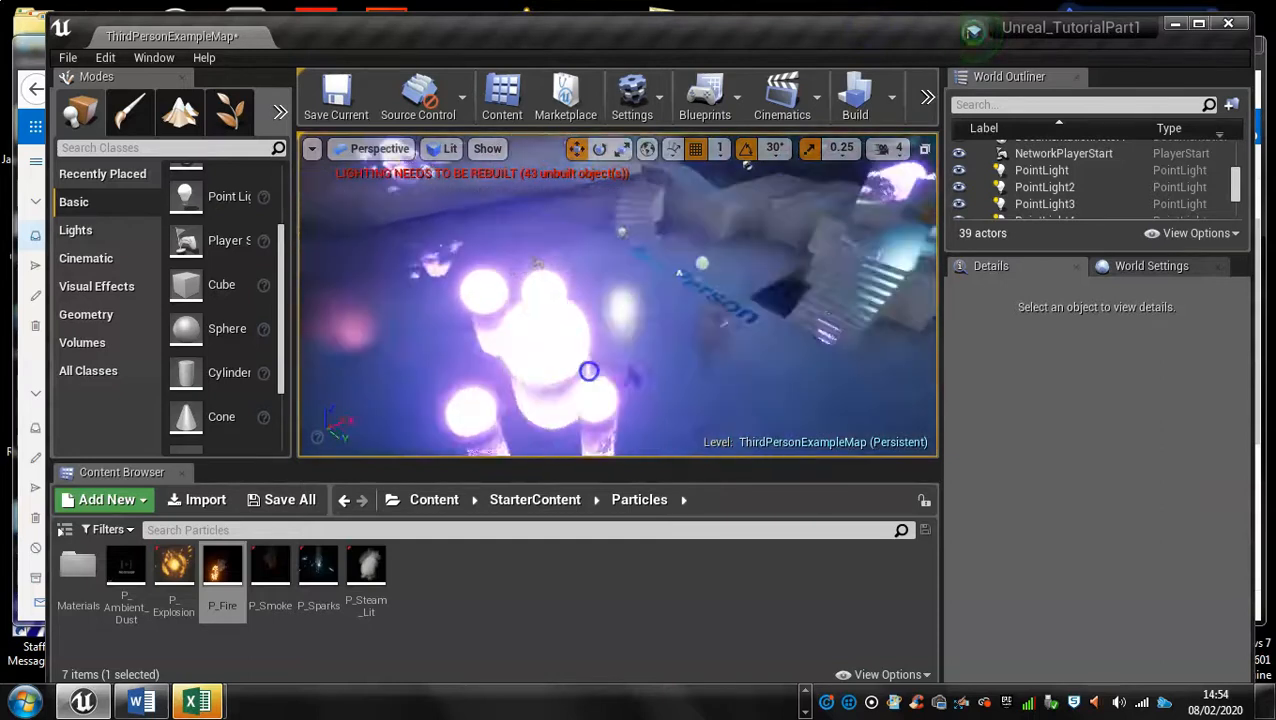
scroll(880, 255, up, 2)
right_drag(891, 281, 803, 191)
click(800, 190)
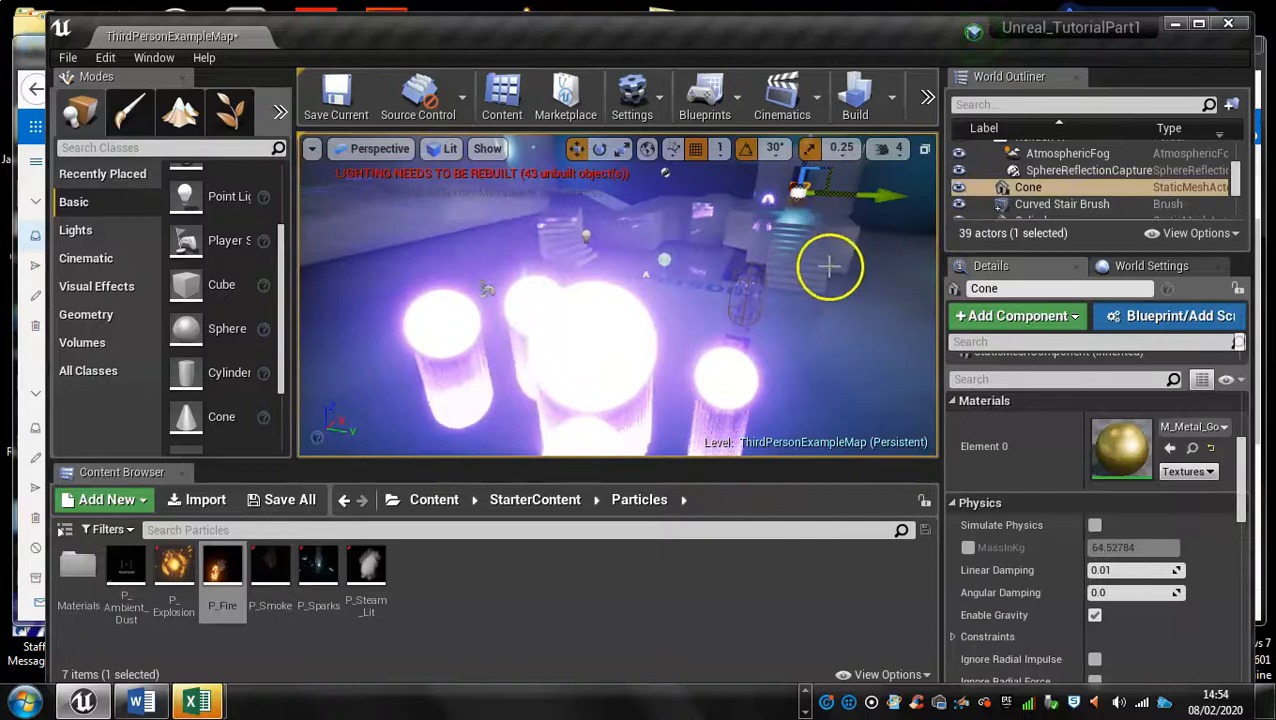
key(f)
mouse_move(615, 341)
alt+mouse_down()
mouse_move(649, 271)
mouse_move(628, 337)
alt+mouse_up()
alt+right_drag(628, 337, 594, 307)
alt+drag(712, 313, 640, 290)
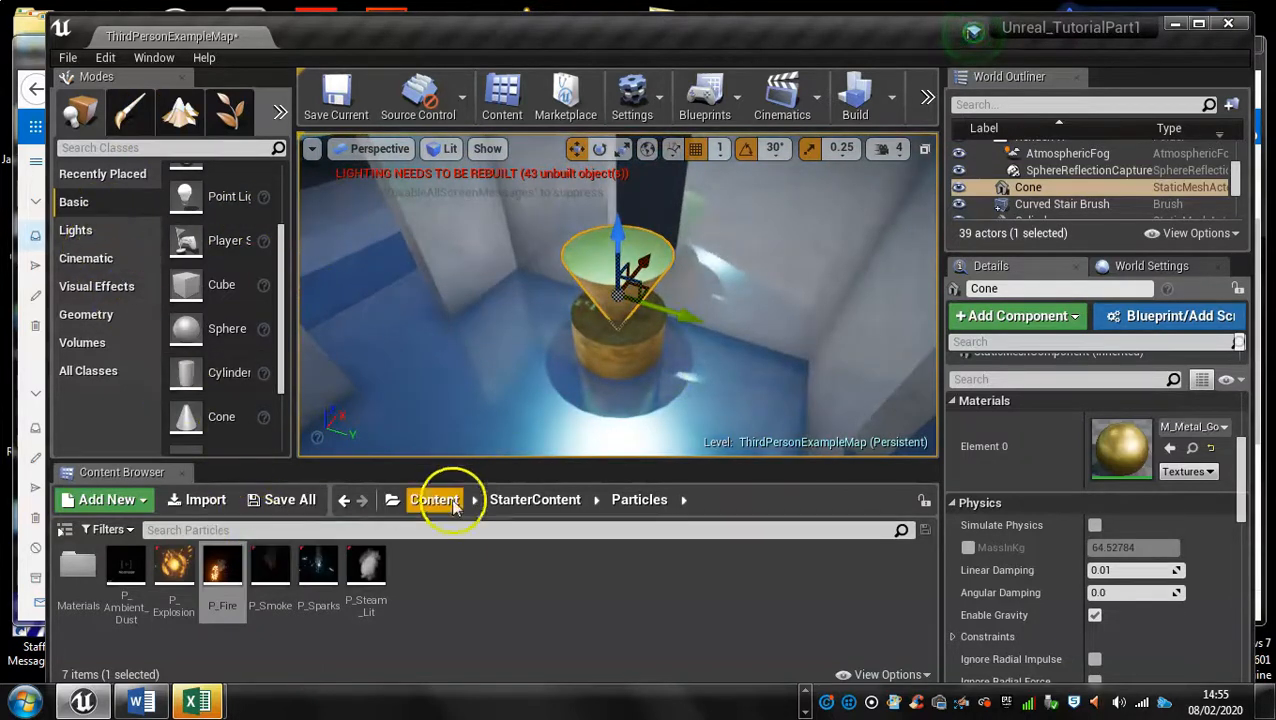
Place the P_Fire particle system from the StarterContent Particles folder on the gold cone and raise it above the rim.
click(505, 500)
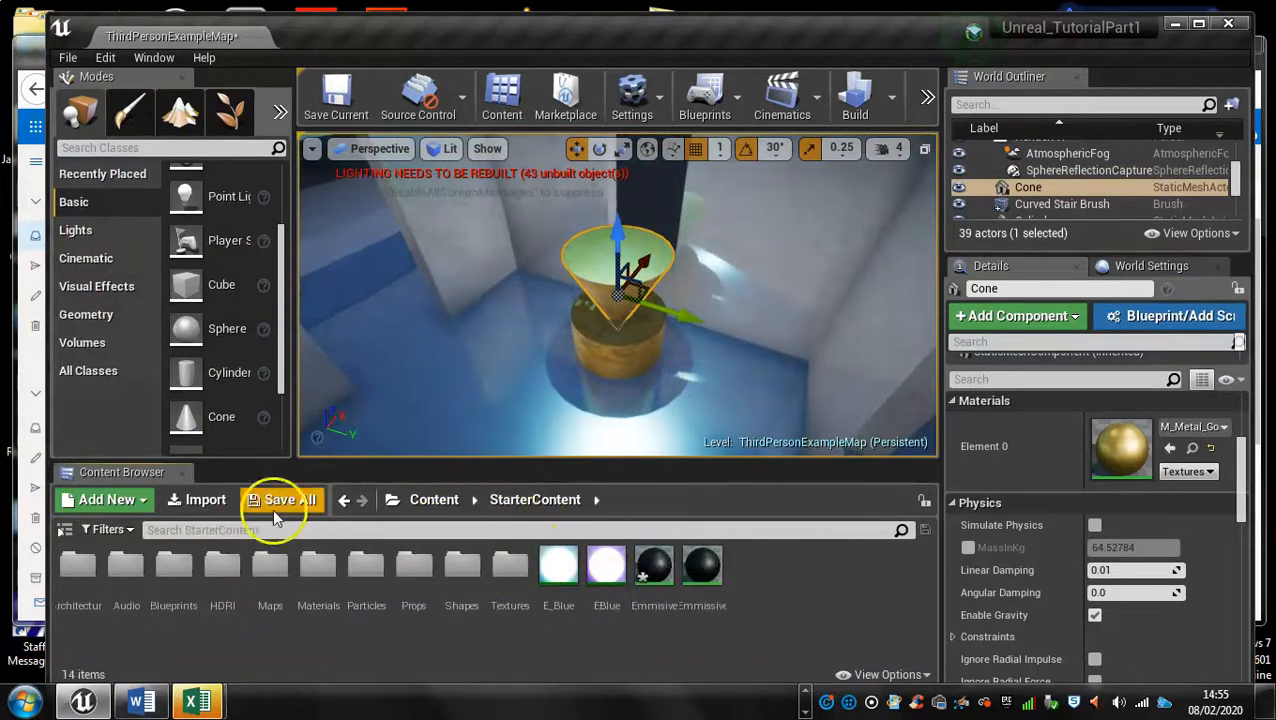
double_click(362, 575)
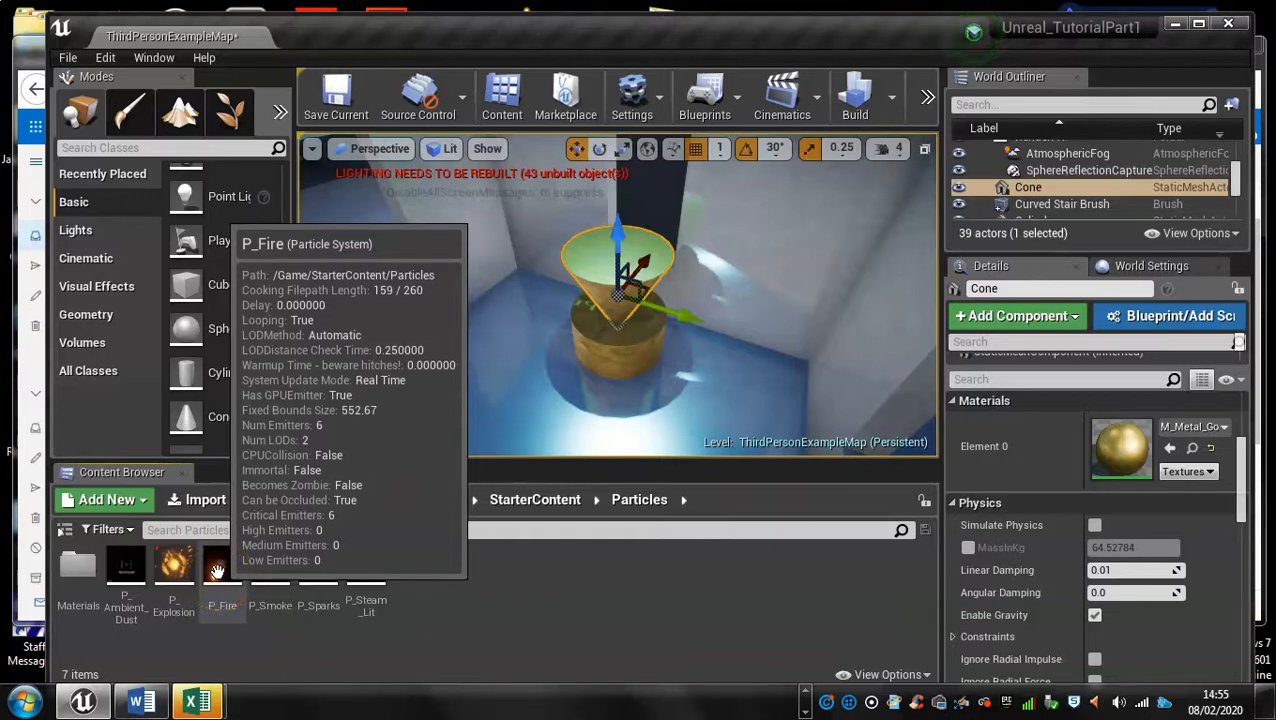
drag(217, 570, 603, 248)
drag(638, 204, 631, 122)
Adjust the fire emitter's position so it is centred over the cone's opening.
drag(708, 222, 687, 227)
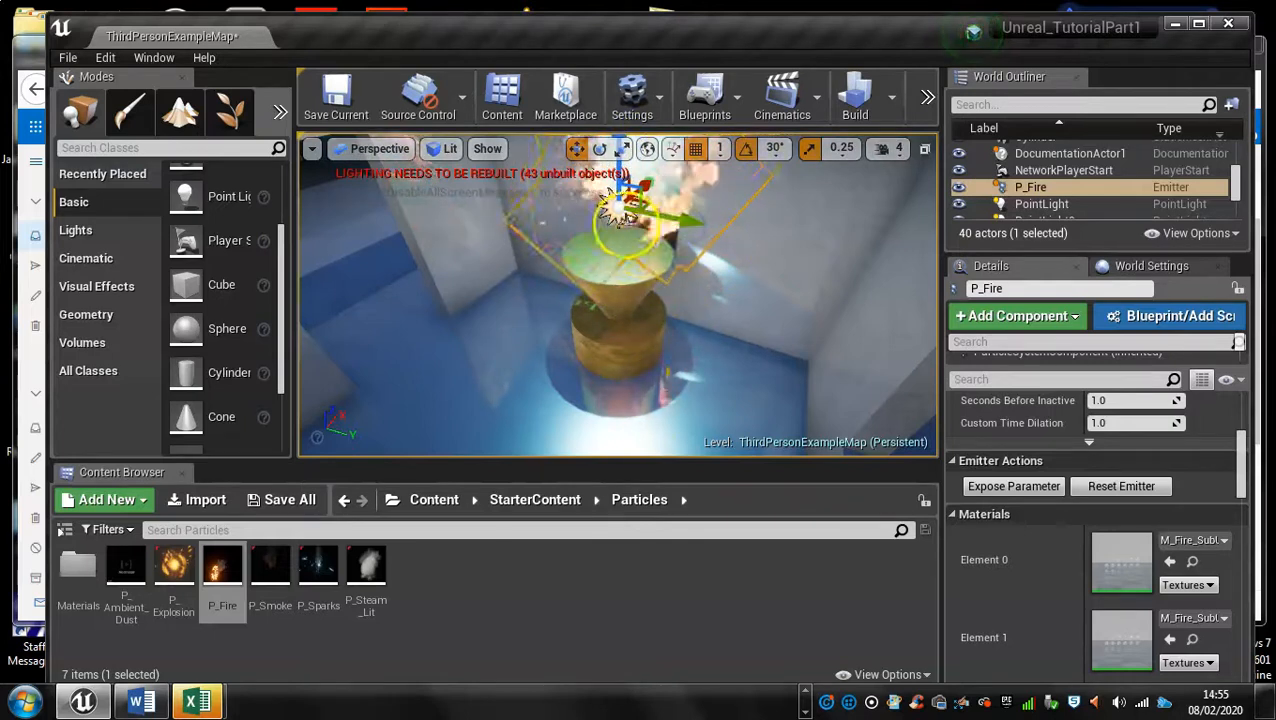
drag(652, 172, 650, 184)
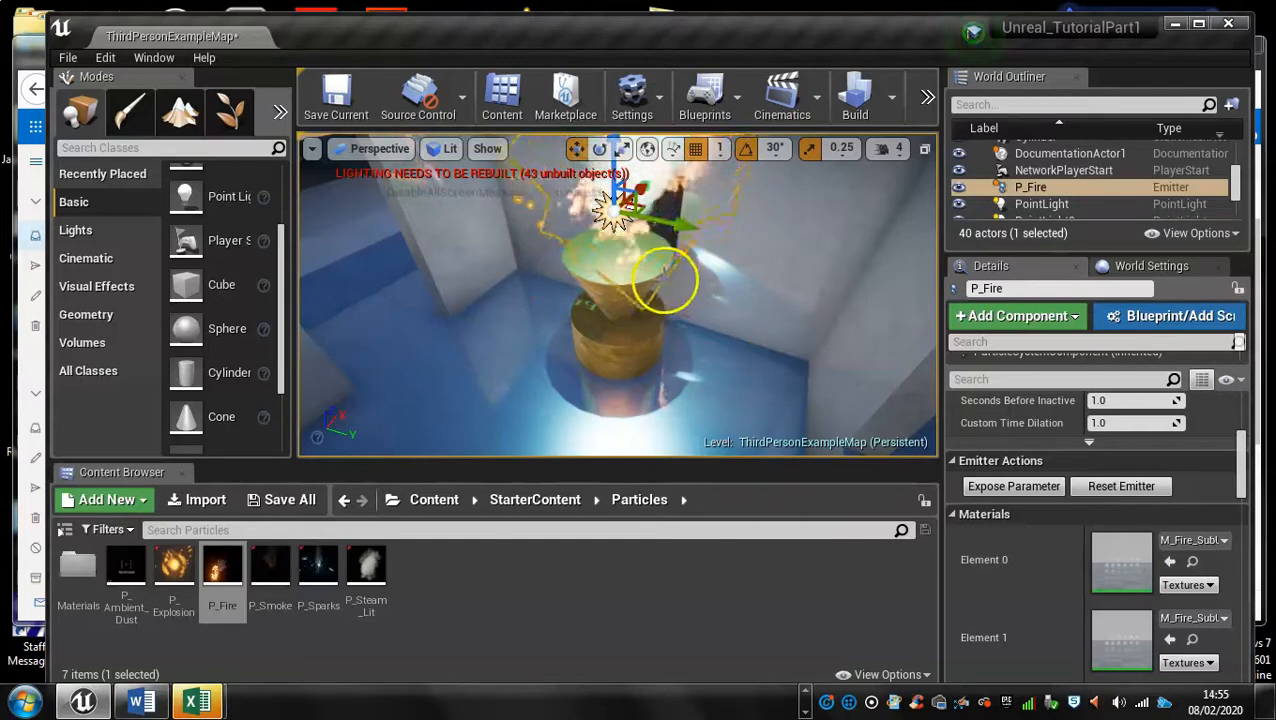
alt+drag(724, 306, 572, 337)
drag(649, 206, 660, 203)
alt+drag(467, 347, 652, 252)
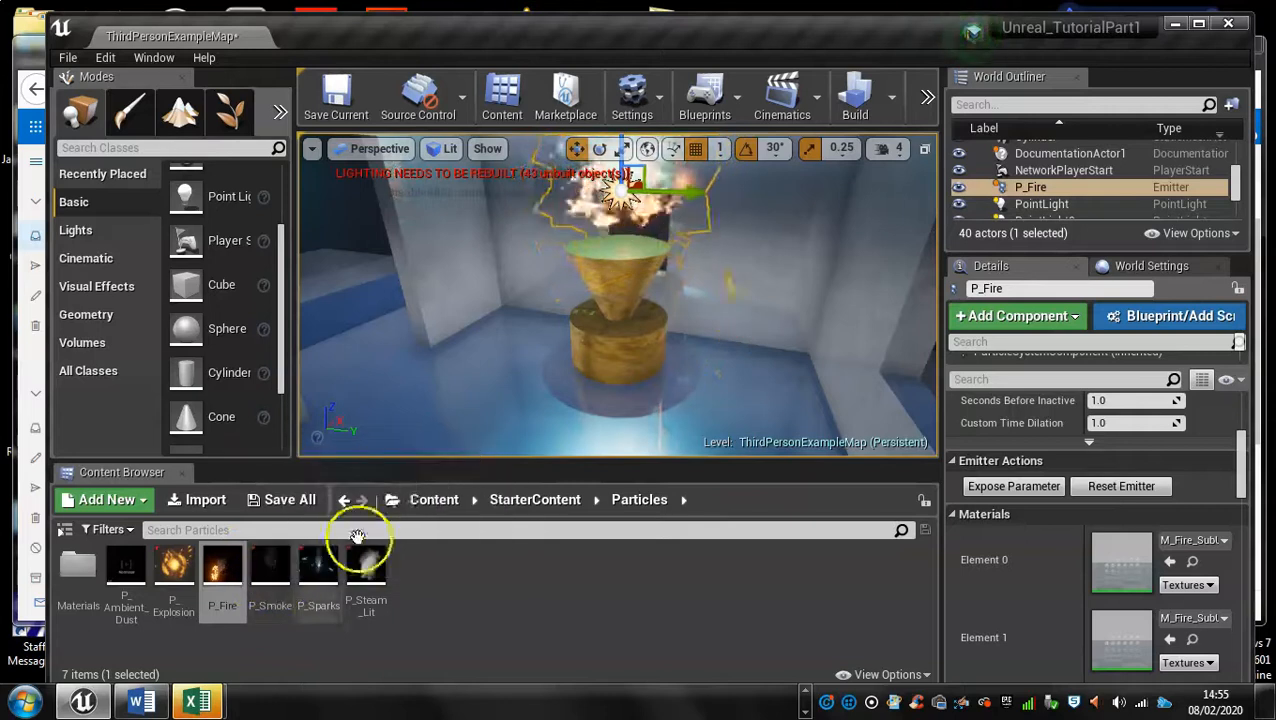
Add the P_Smoke particle system to the cone and align it with the fire, enlarging the World Outliner list.
drag(270, 575, 603, 287)
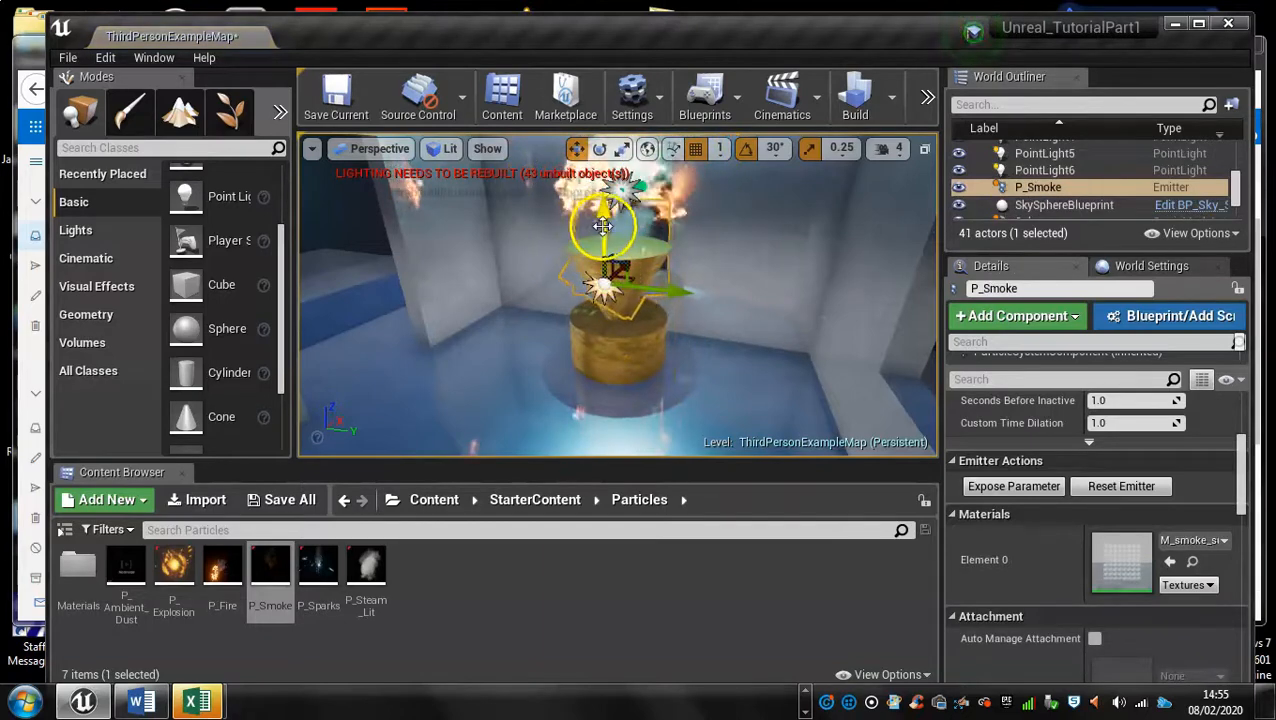
alt+drag(721, 203, 665, 217)
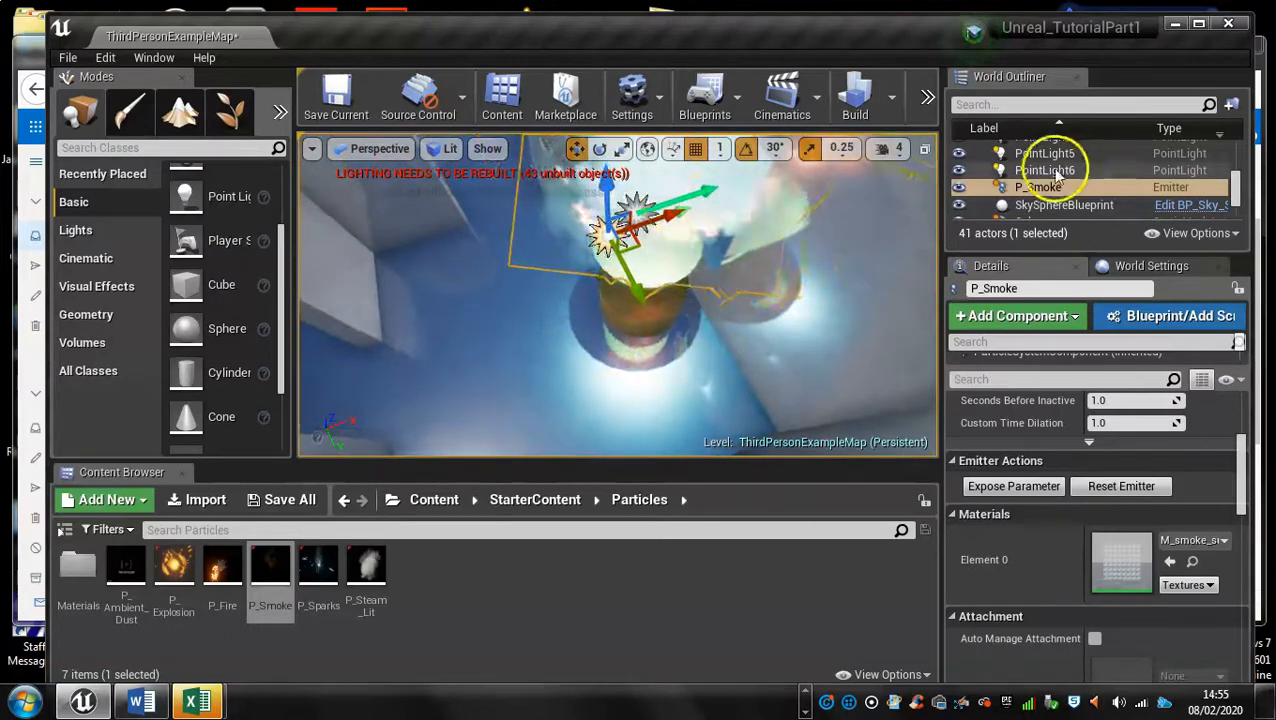
drag(975, 252, 975, 412)
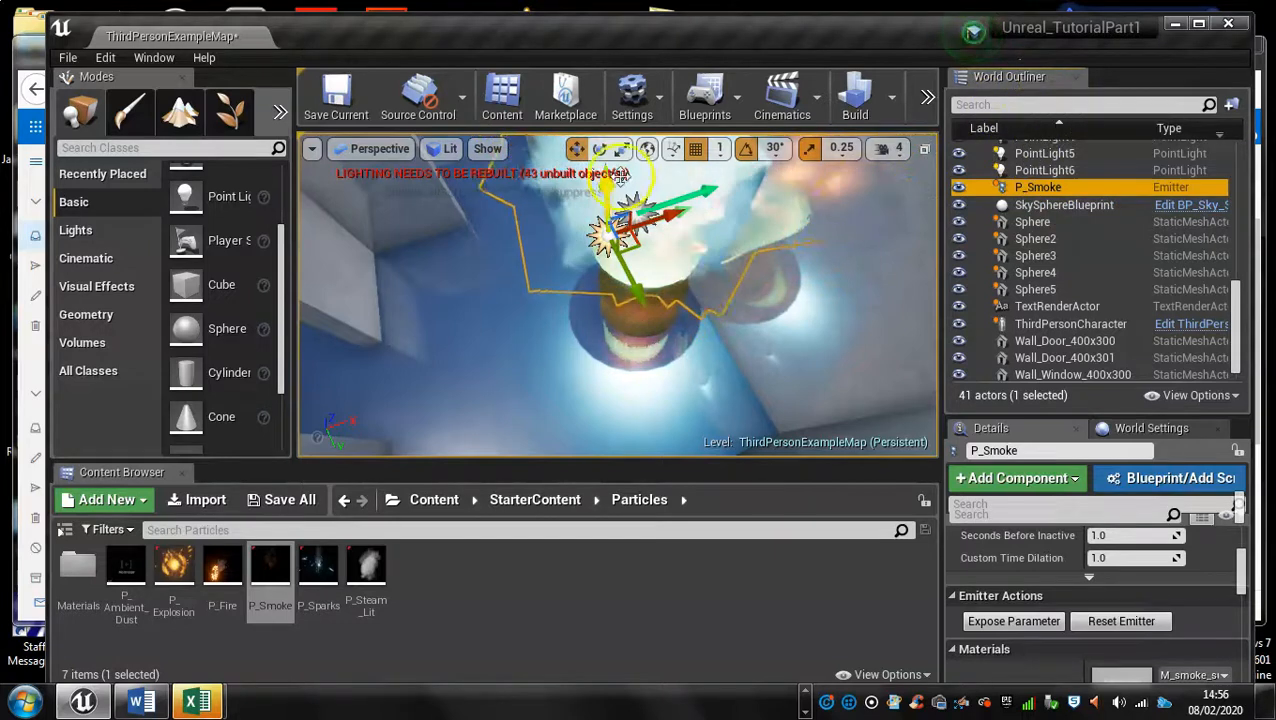
mouse_move(704, 192)
right_down()
mouse_move(720, 185)
mouse_move(695, 194)
right_up()
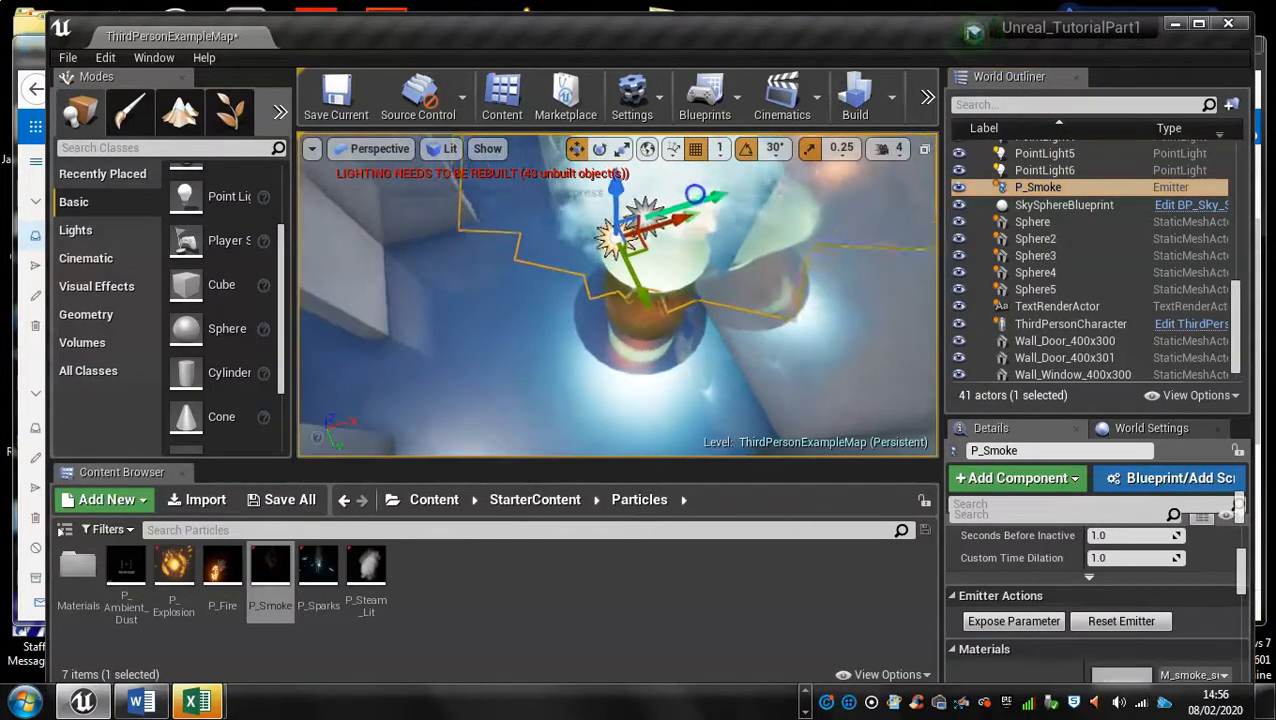
right_drag(661, 333, 654, 318)
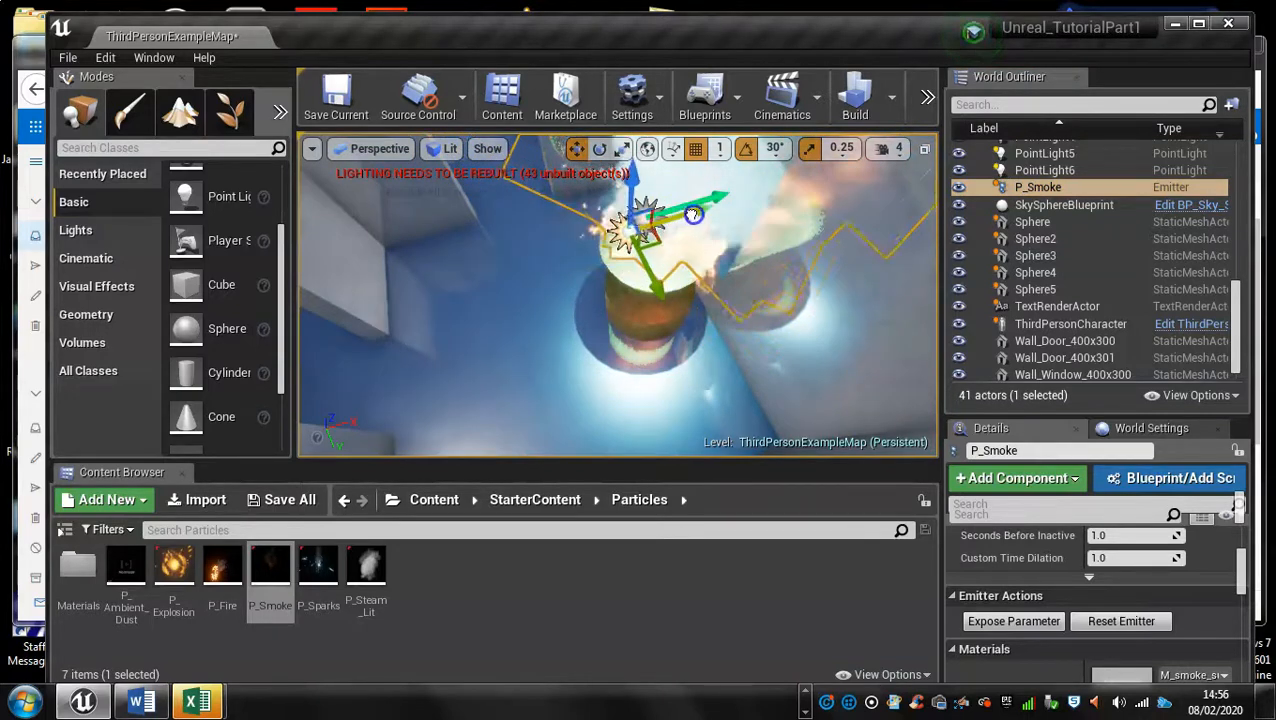
right_drag(694, 231, 806, 240)
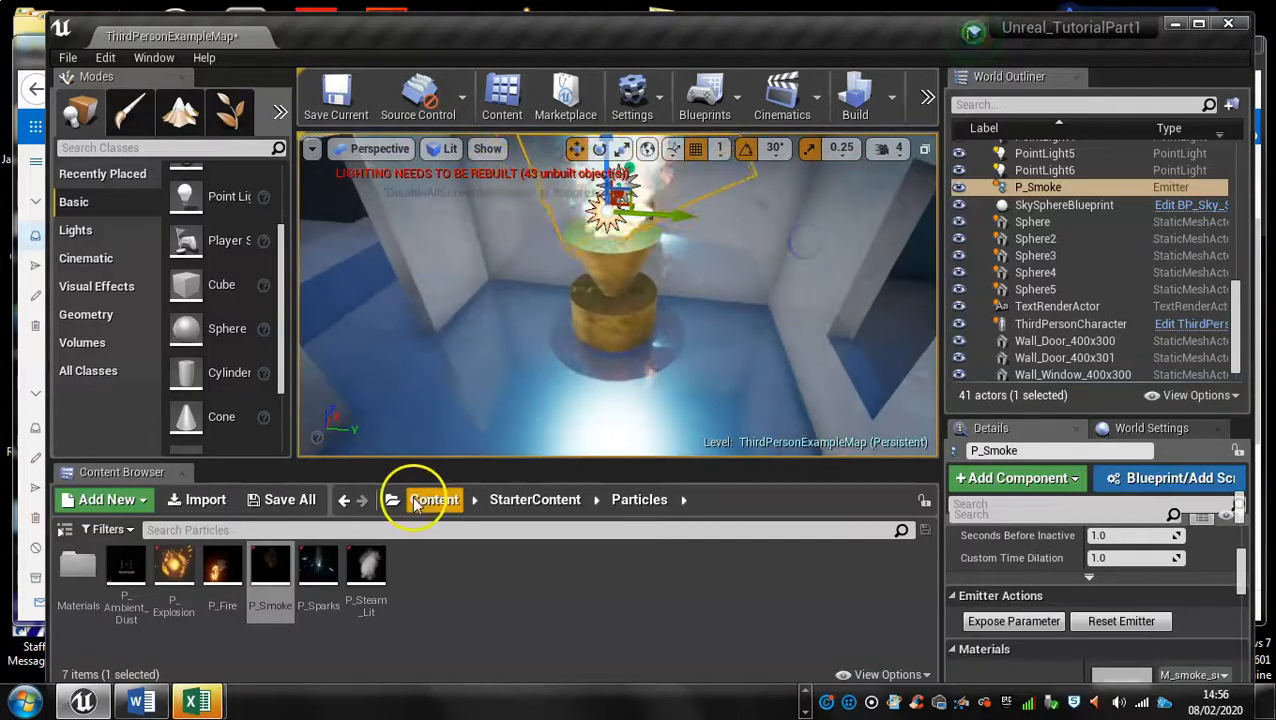
Add the P_Sparks particle system to the top of the cone and centre it with the fire and smoke.
drag(320, 575, 615, 242)
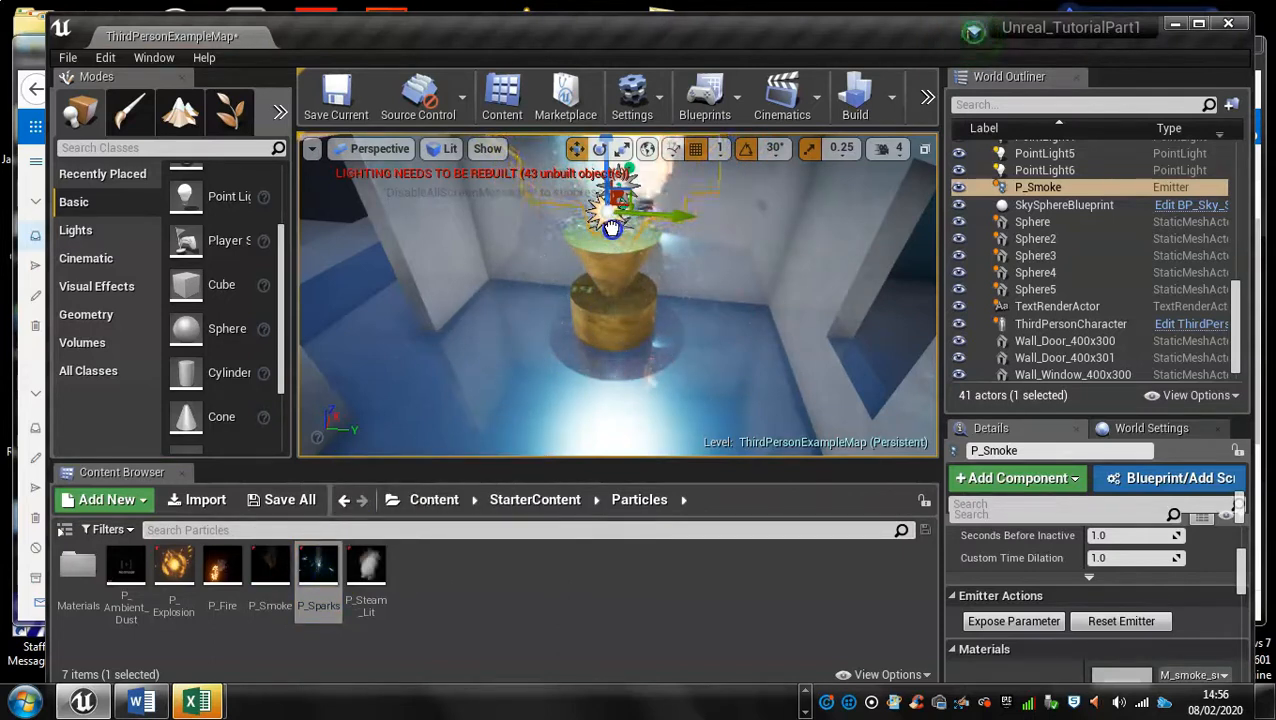
drag(612, 228, 612, 230)
right_drag(612, 240, 507, 420)
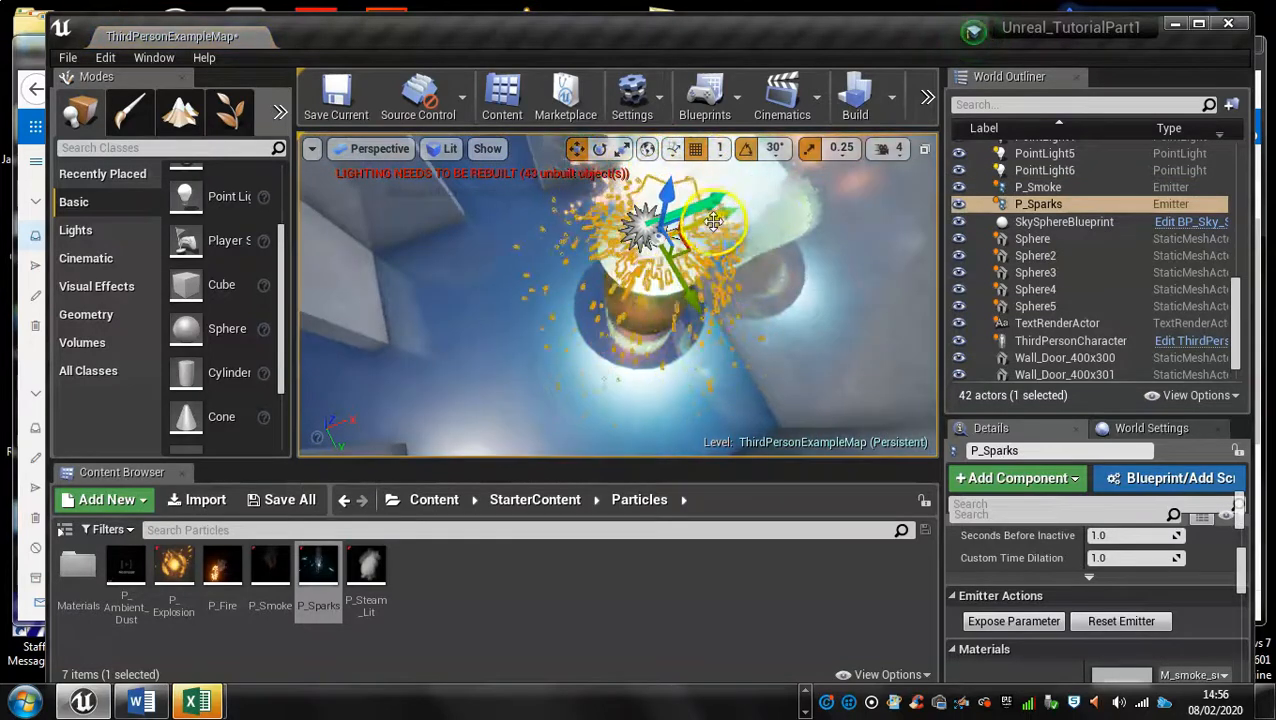
right_drag(460, 332, 464, 332)
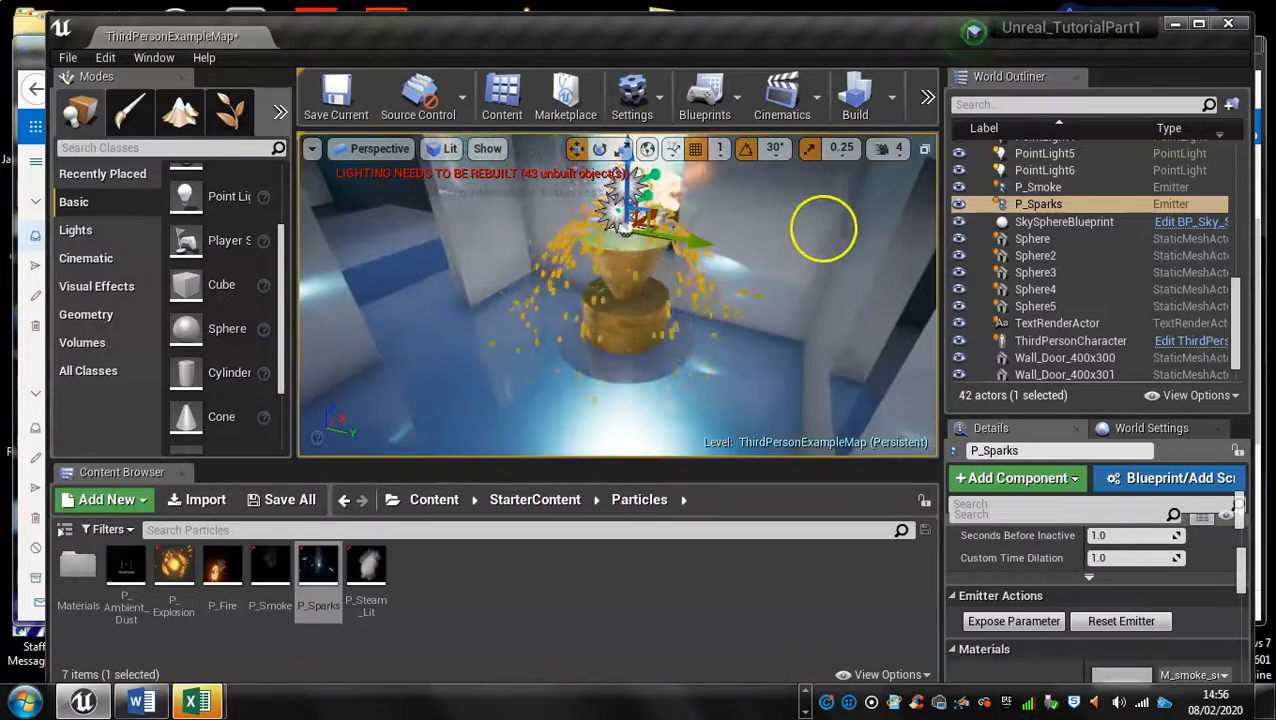
Play the level, walk the character up to the pedestal to inspect the fire, smoke and sparks, and stop playing.
click(927, 97)
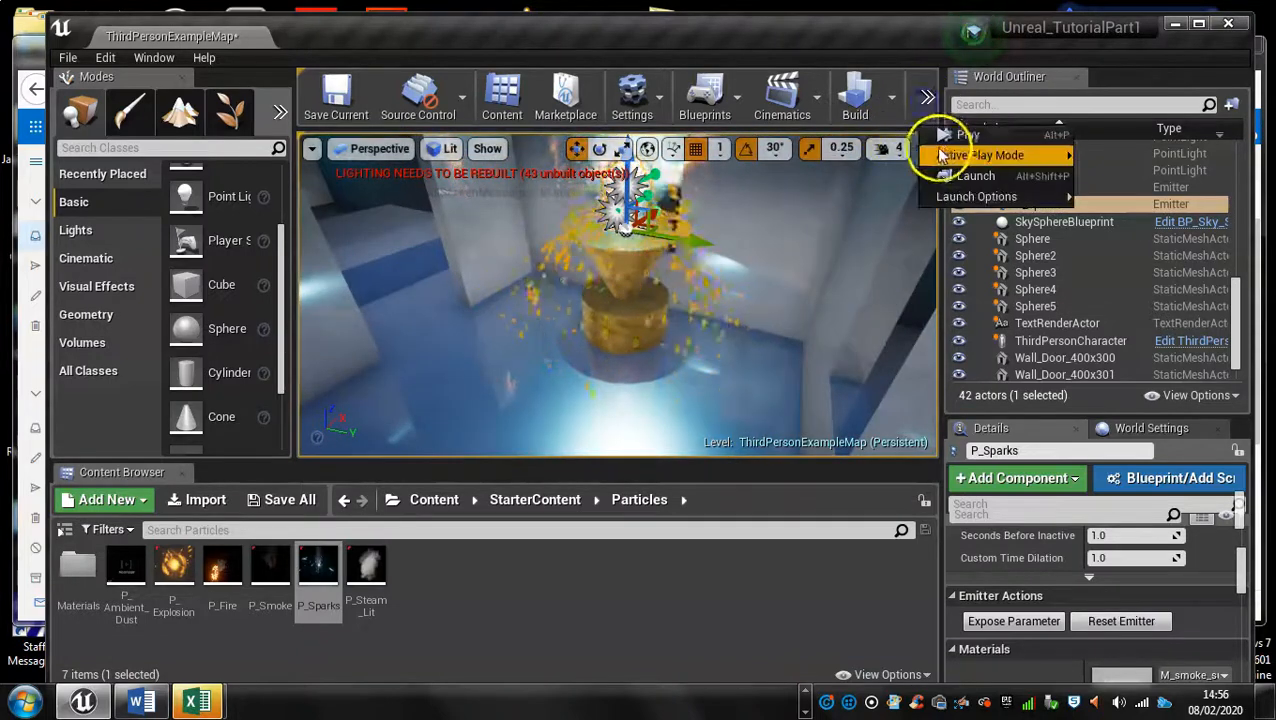
click(957, 134)
click(850, 302)
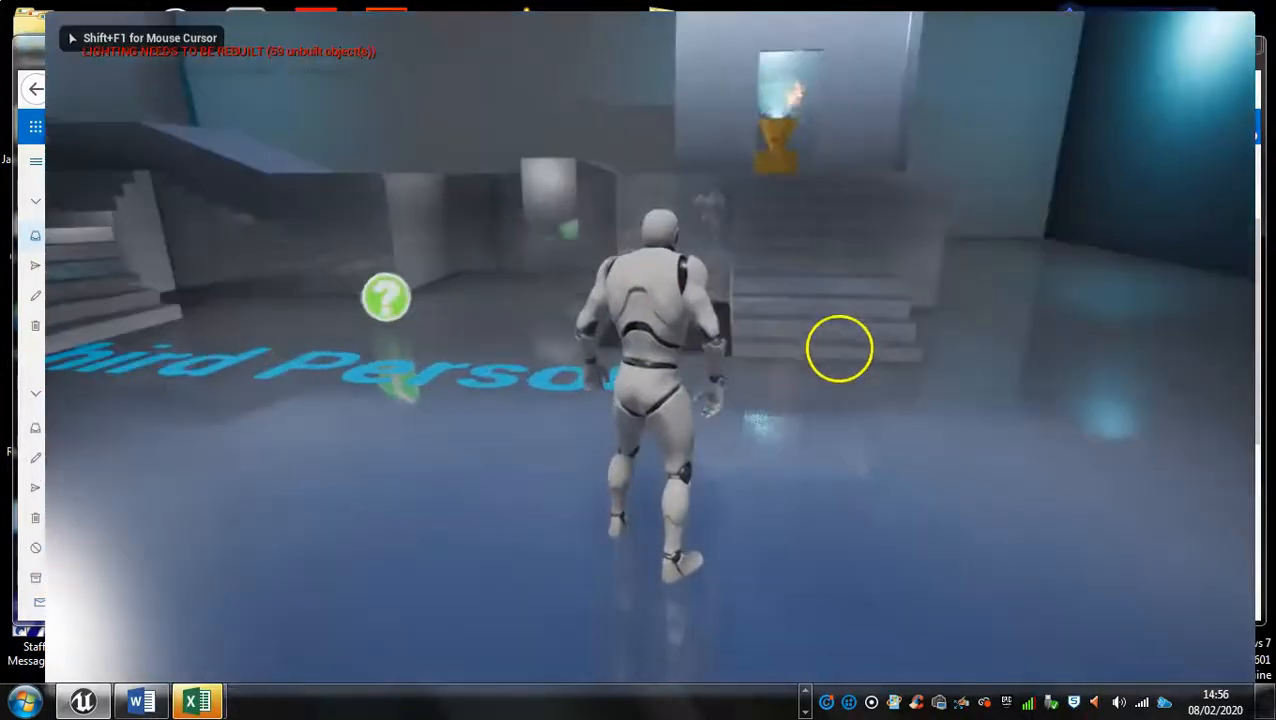
key(w)
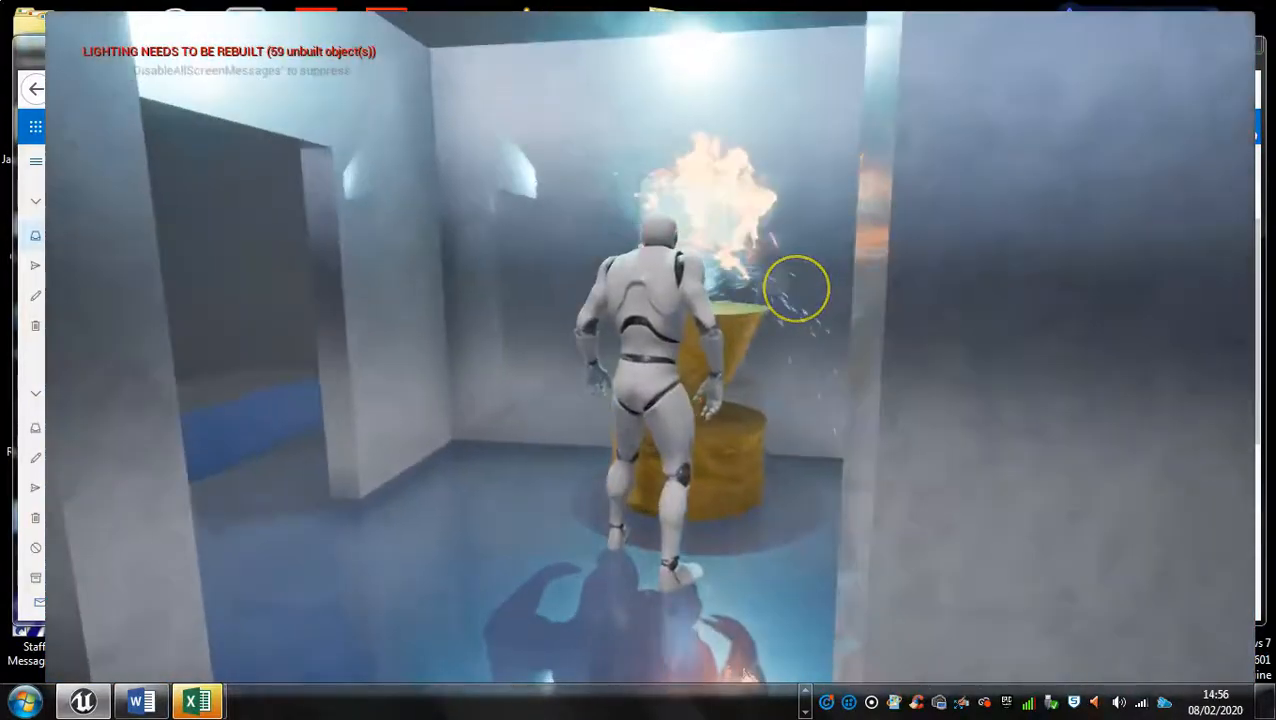
key(s)
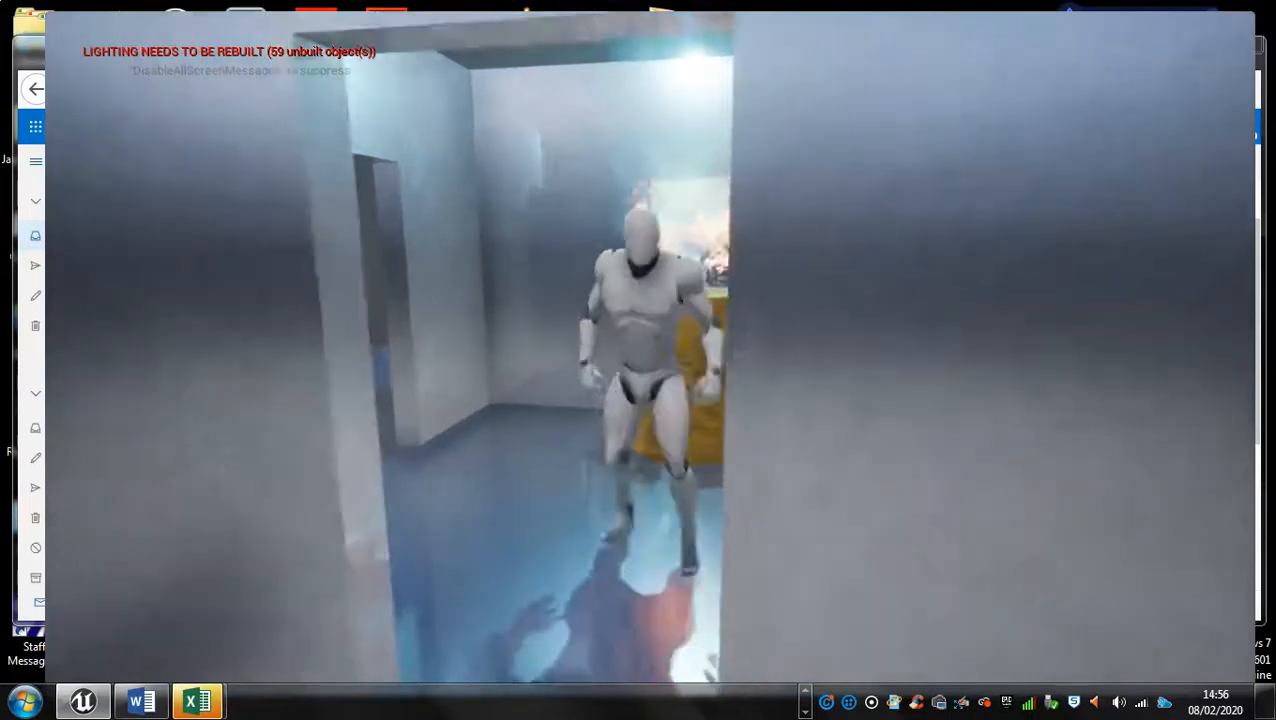
key(w)
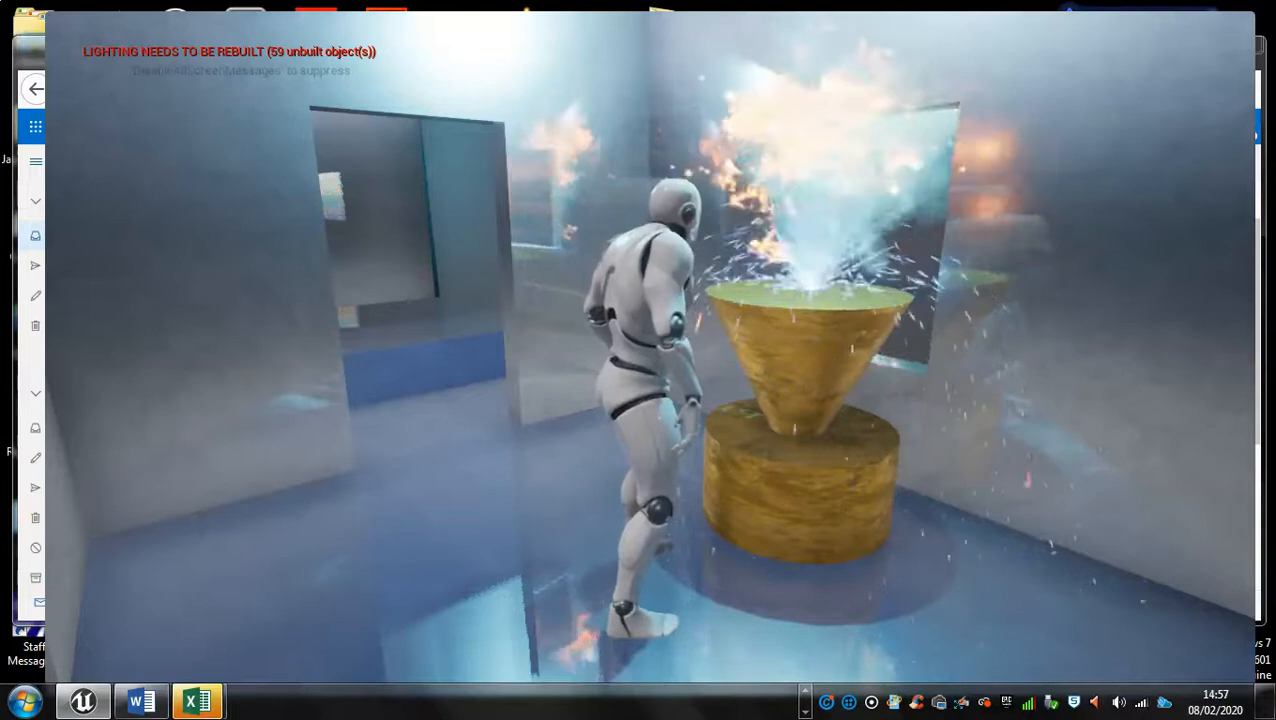
key(Escape)
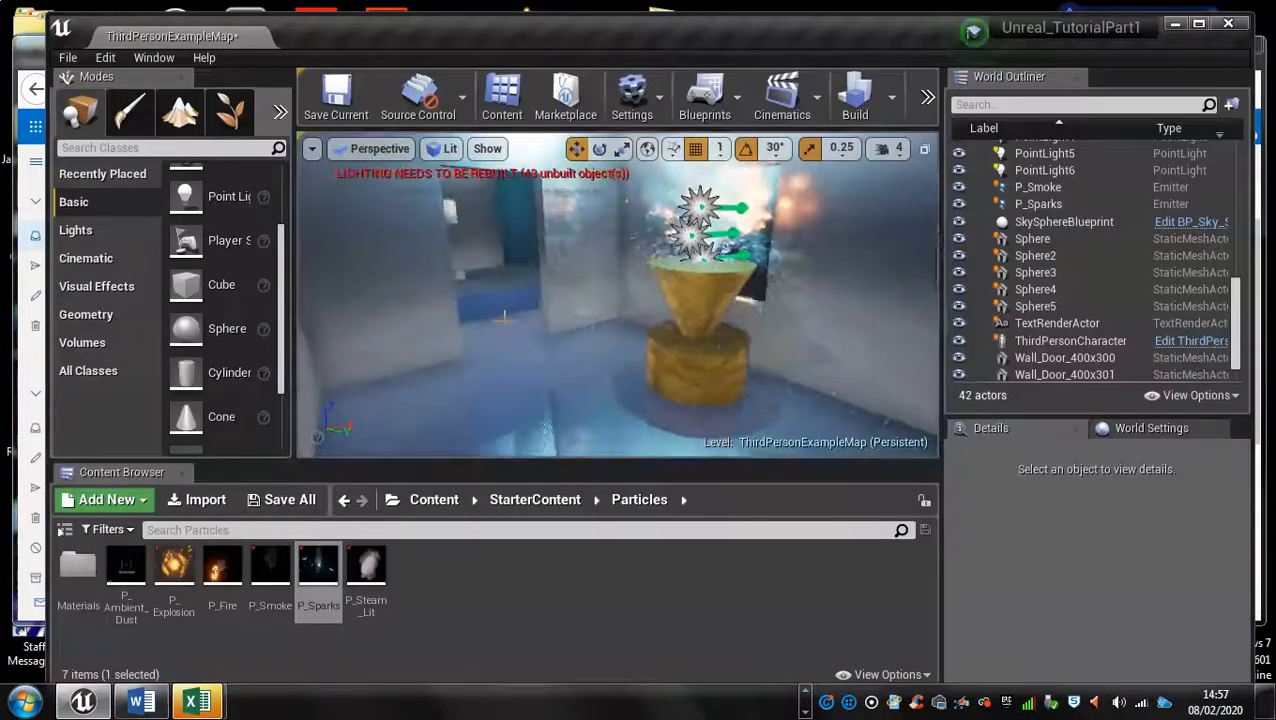
Open the P_Fire particle system for editing and select the Color Over Life module of the first Flames emitter.
click(543, 348)
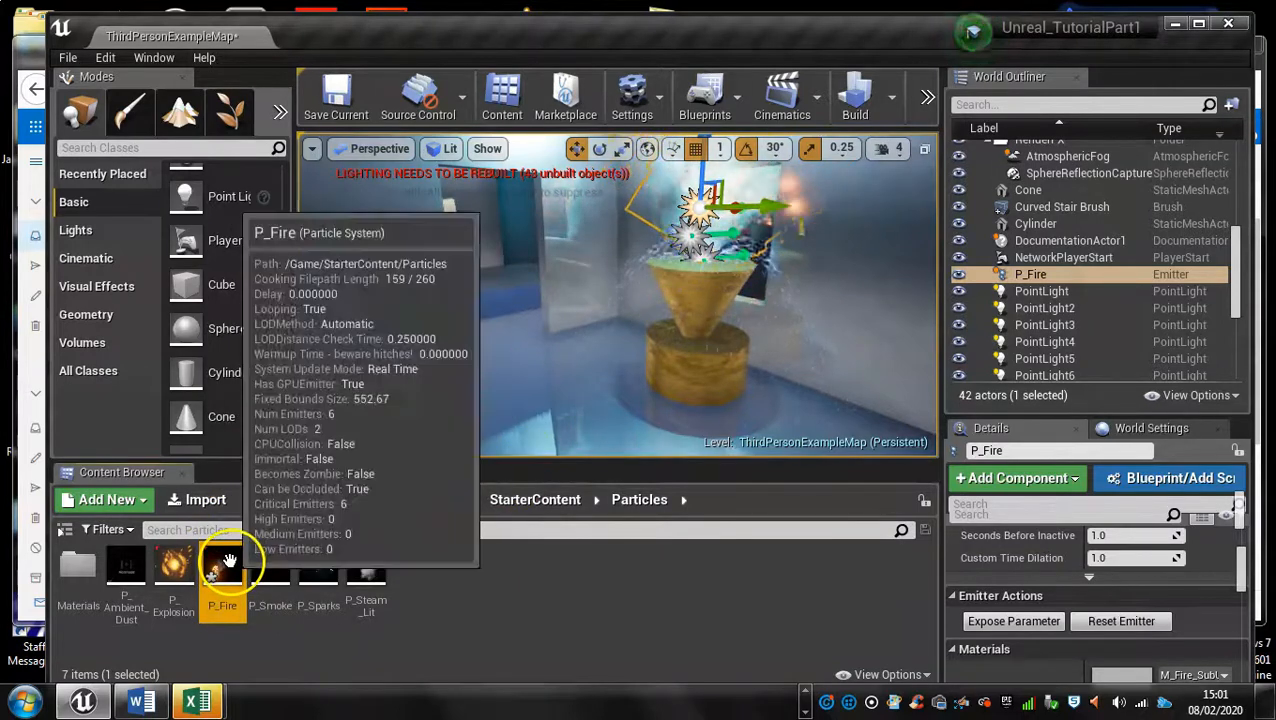
double_click(226, 570)
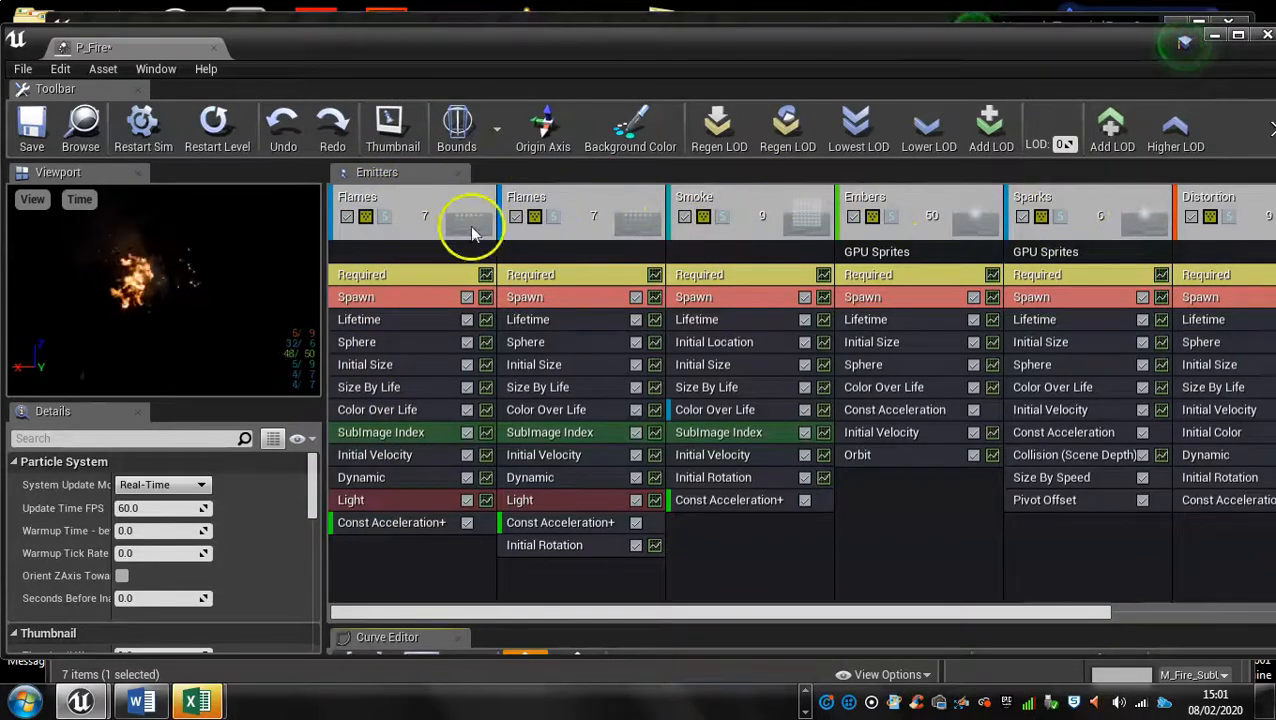
click(380, 412)
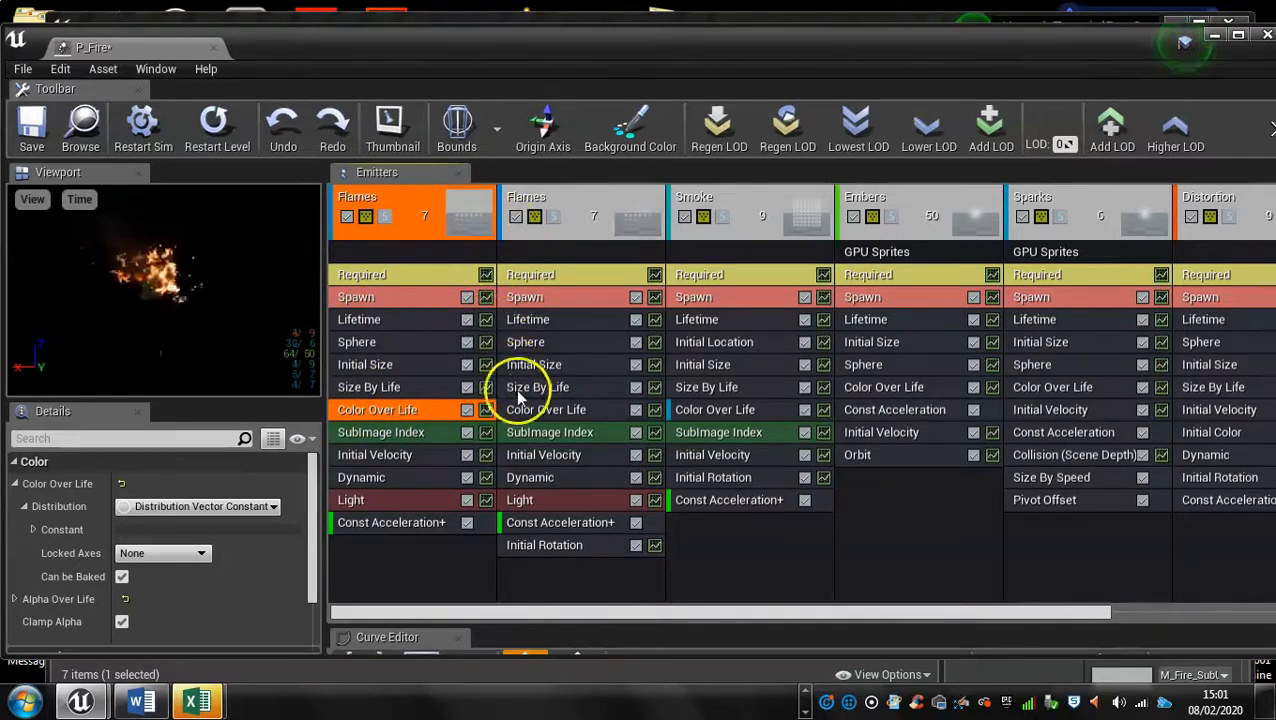
click(535, 412)
click(407, 412)
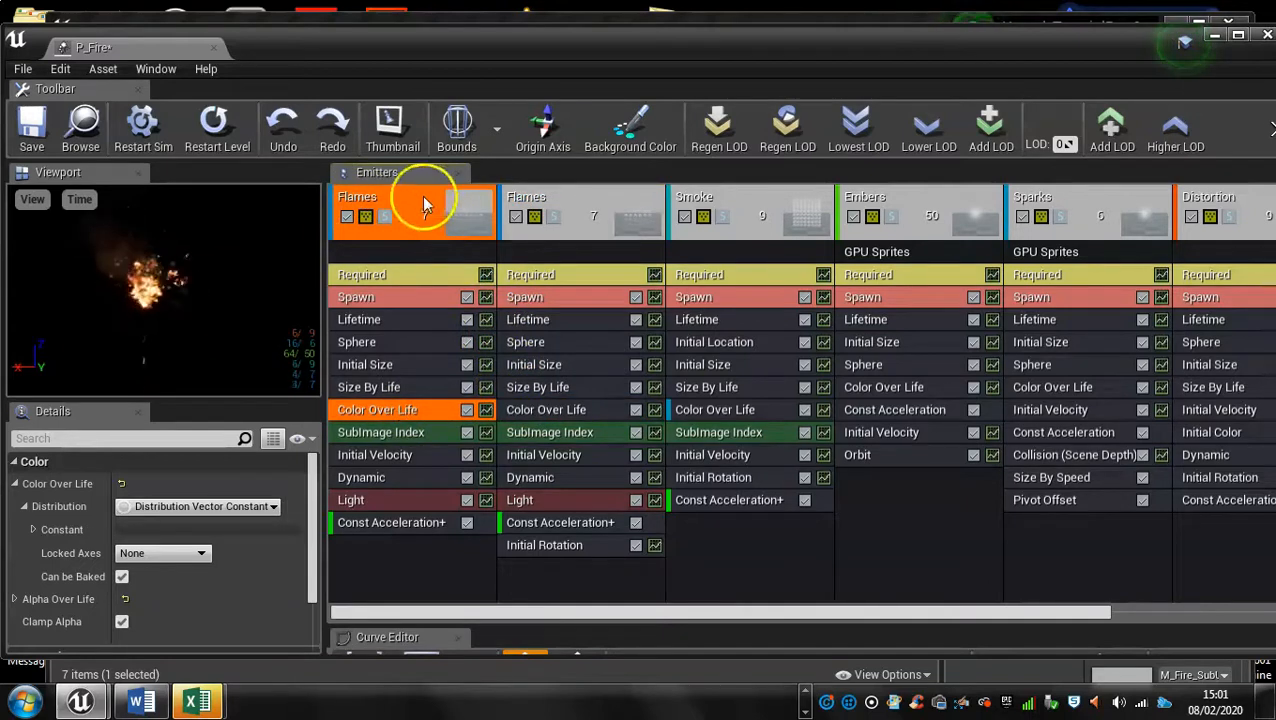
Set the first Flames emitter's Color Over Life distribution to Distribution Vector Constant.
click(15, 484)
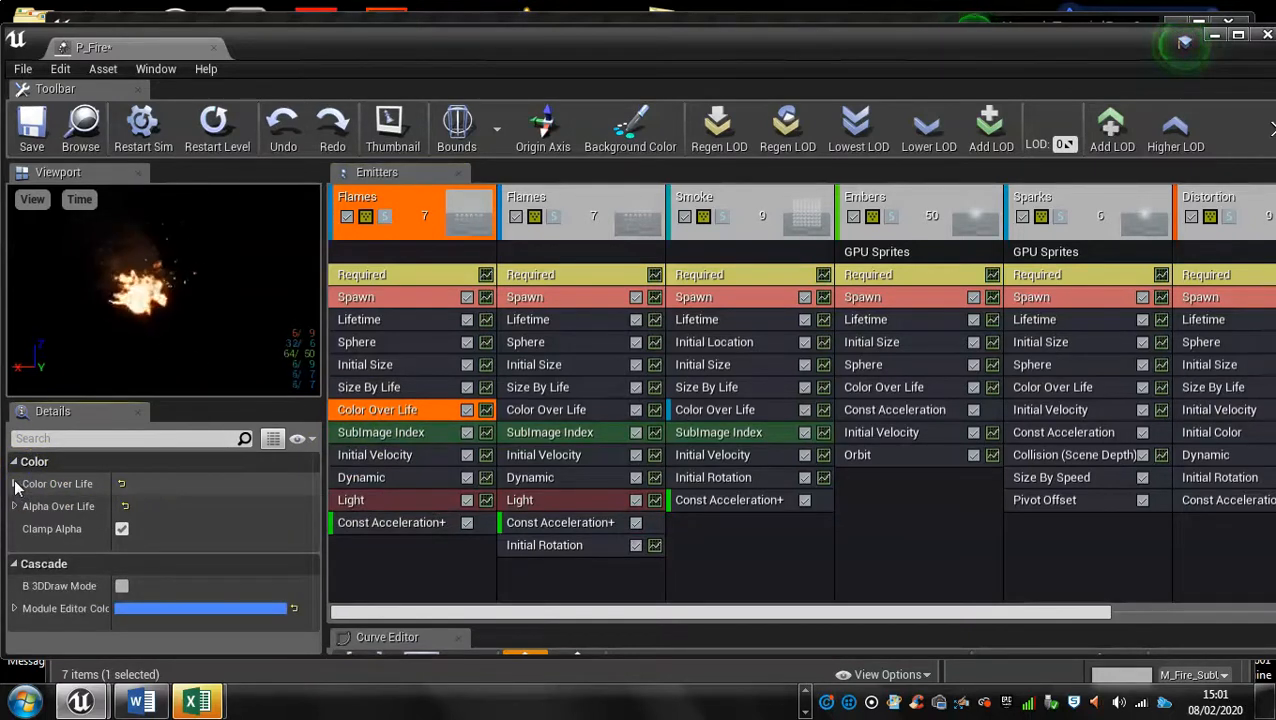
click(15, 484)
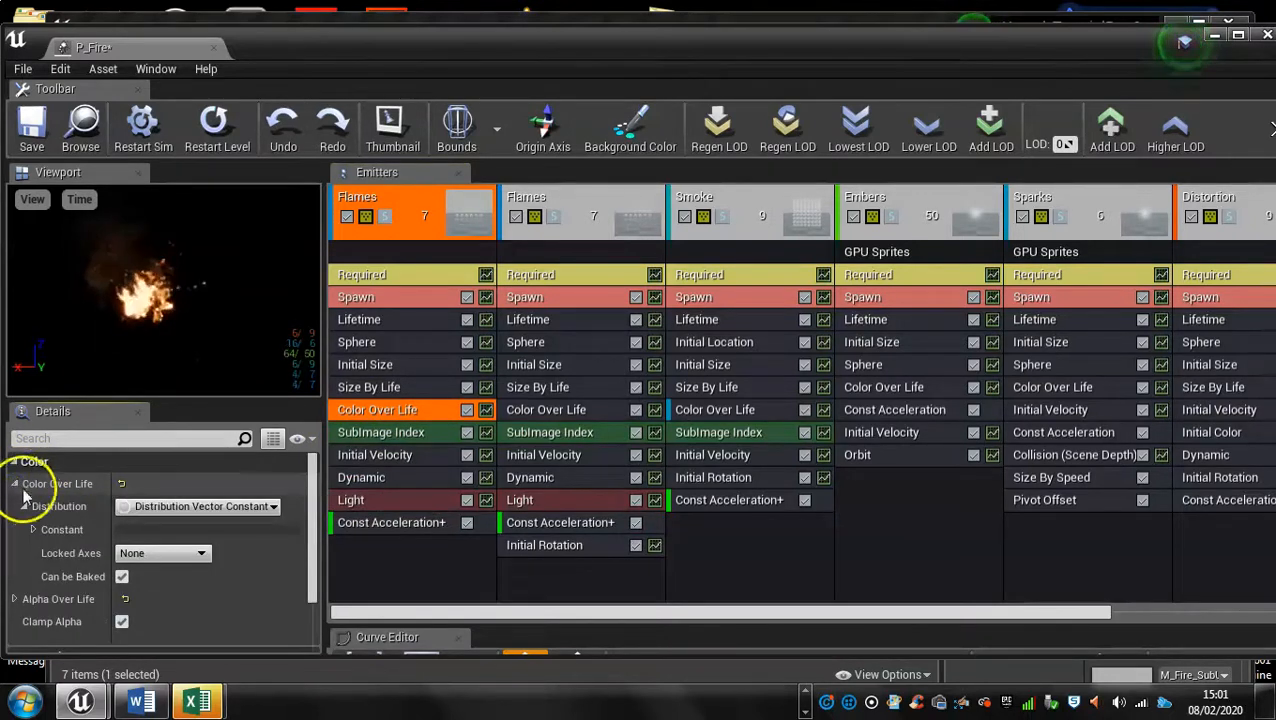
click(233, 506)
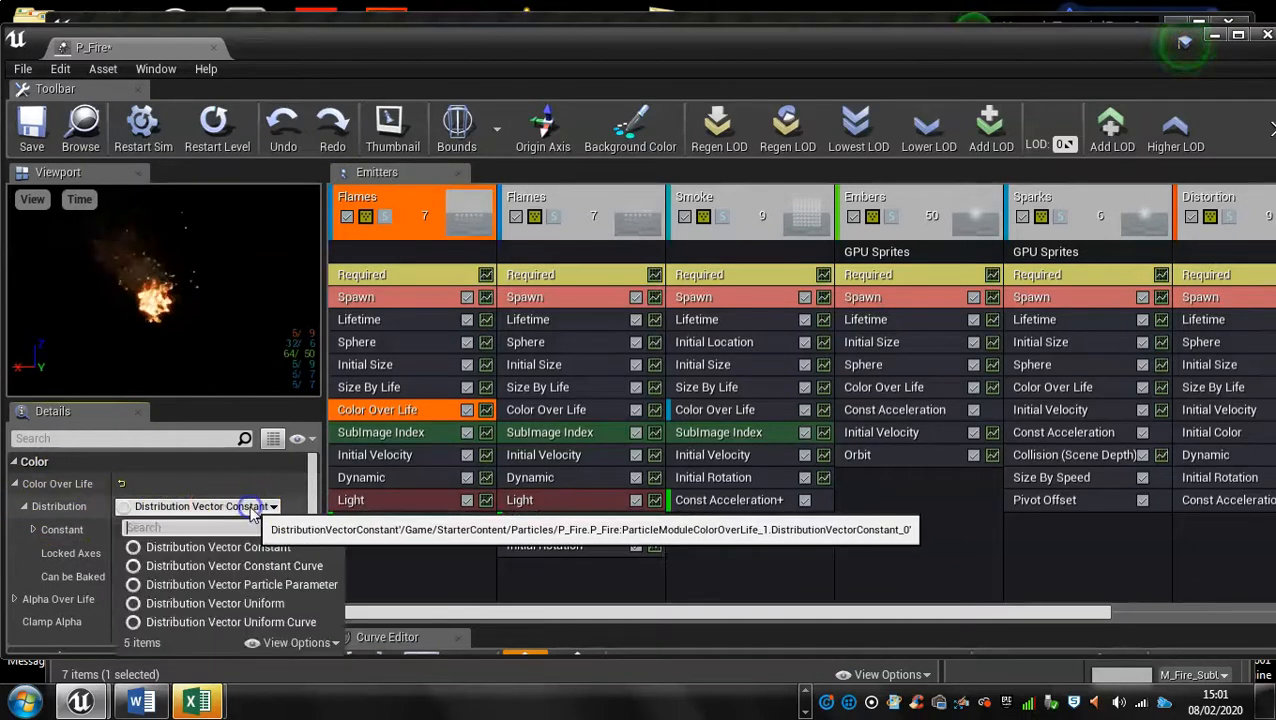
click(216, 550)
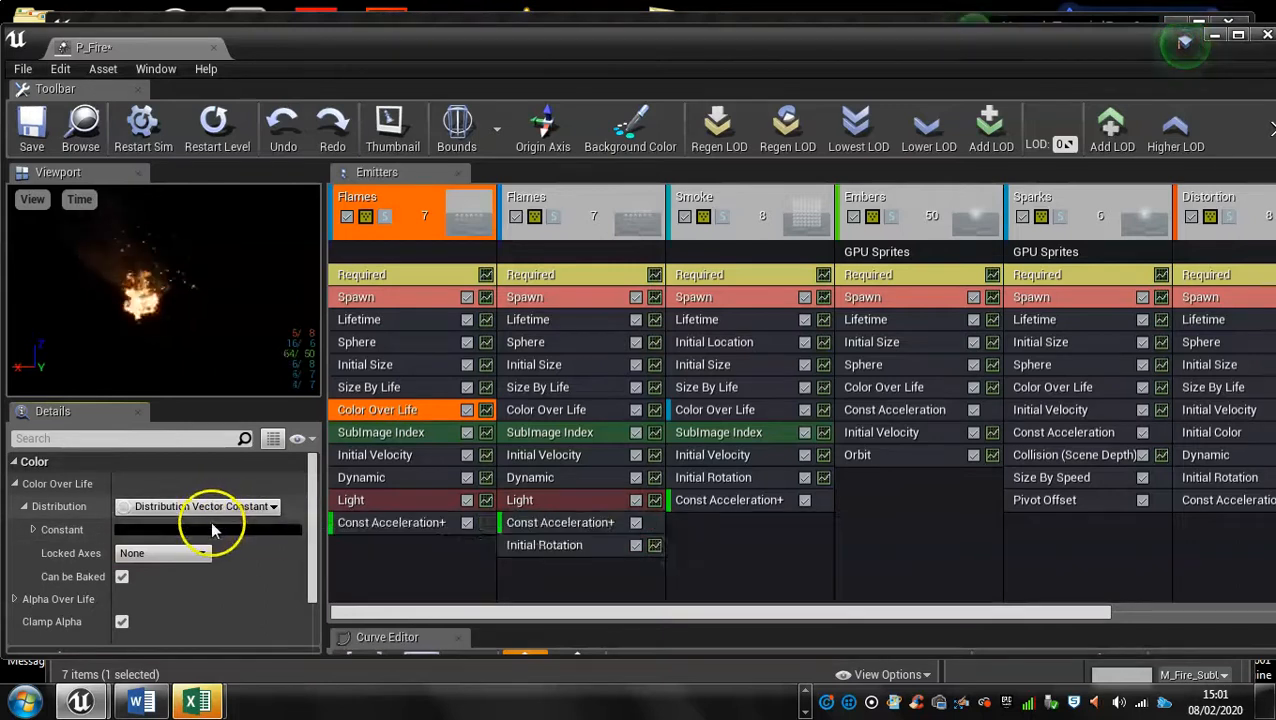
Set the first Flames emitter's constant colour to a bright blue with hue about 233, saturation 0.96 and value 0.98.
click(159, 531)
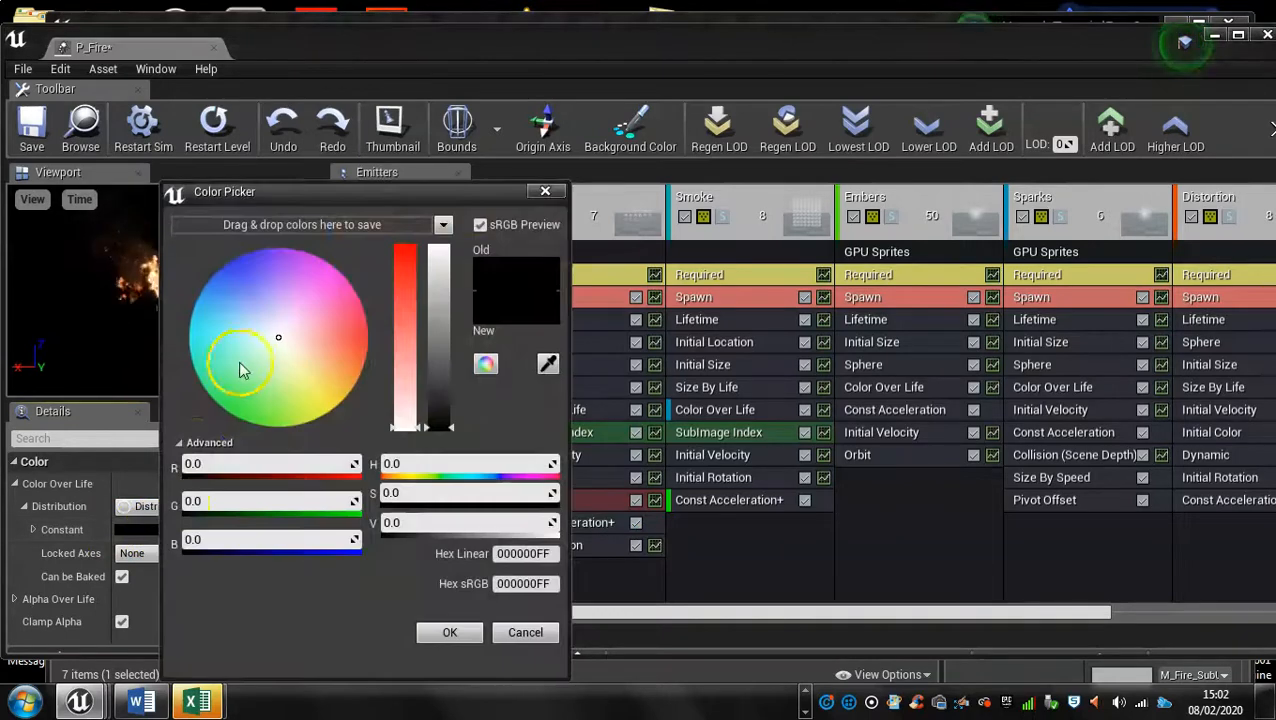
drag(252, 200, 451, 178)
scroll(187, 300, up, 5)
scroll(187, 300, down, 4)
scroll(187, 300, down, 2)
scroll(187, 300, up, 5)
scroll(187, 300, down, 4)
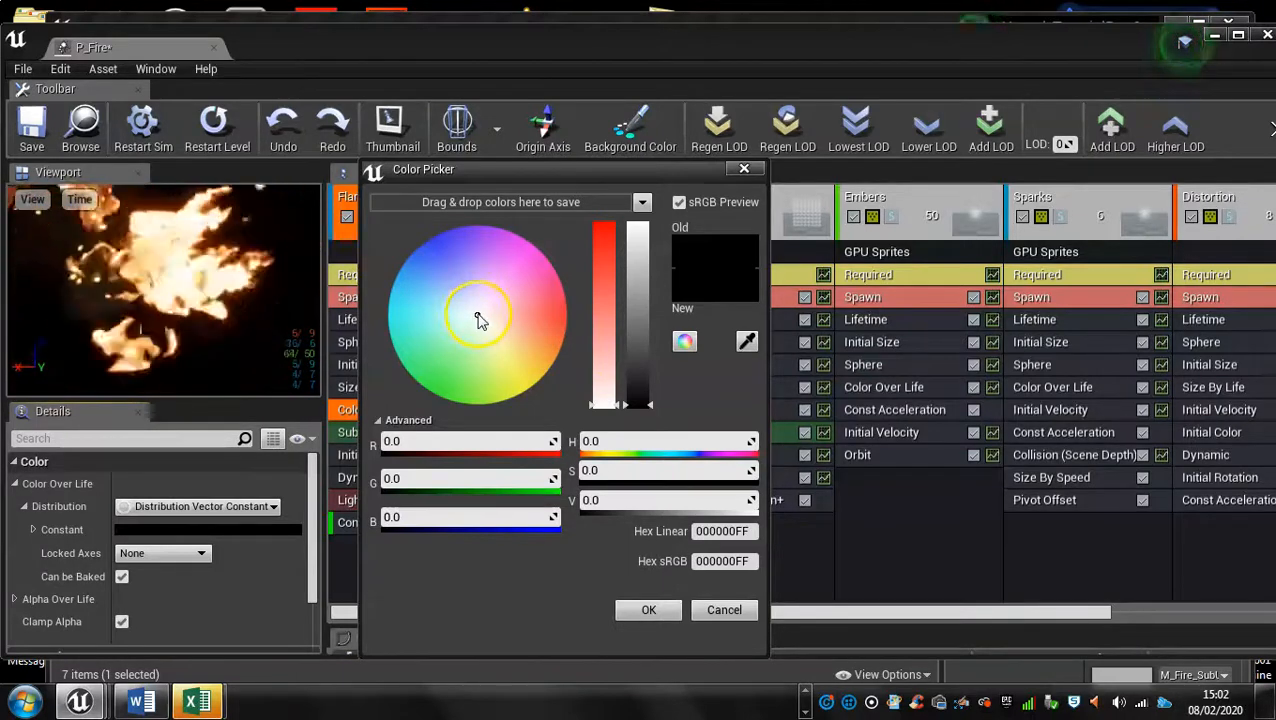
drag(479, 320, 425, 245)
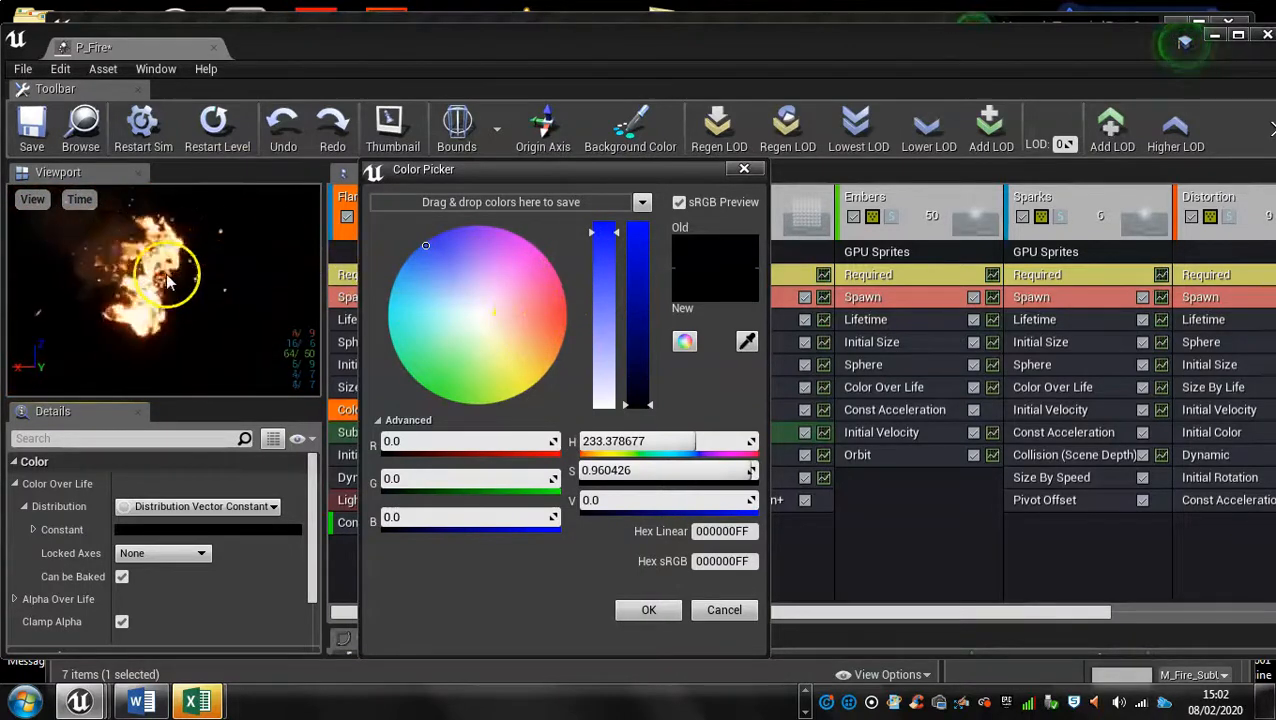
drag(647, 397, 640, 242)
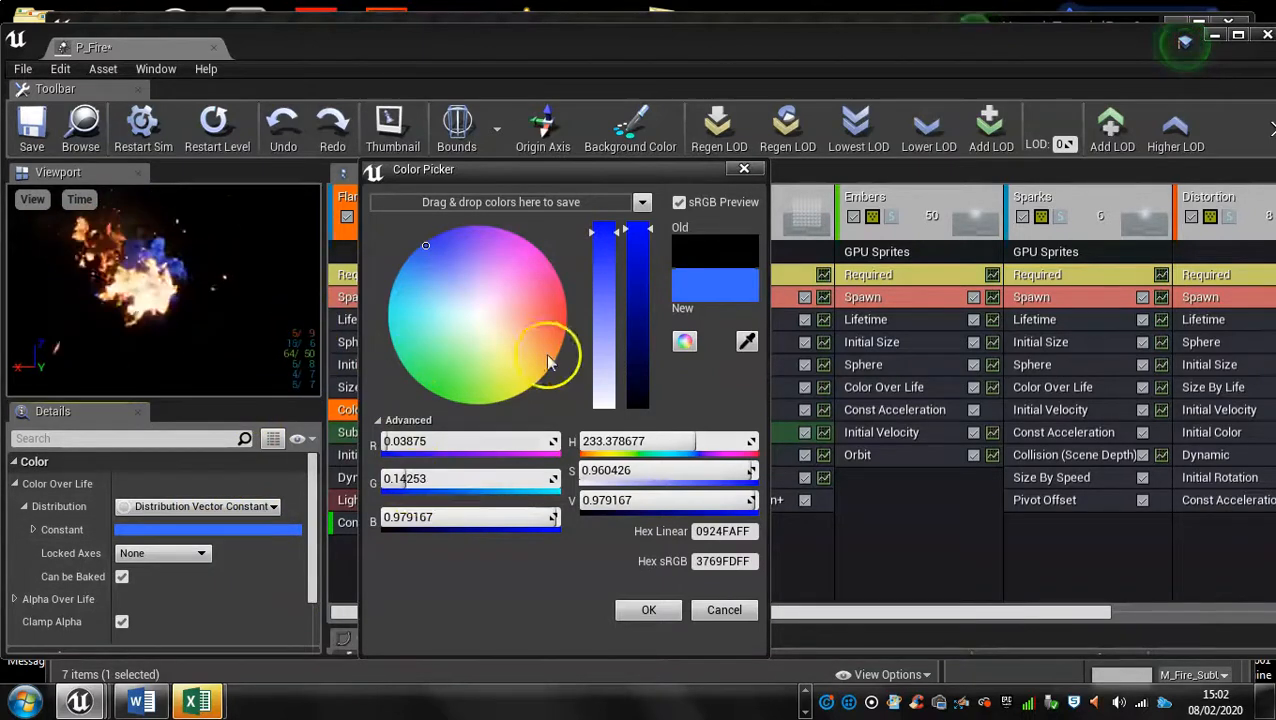
click(649, 610)
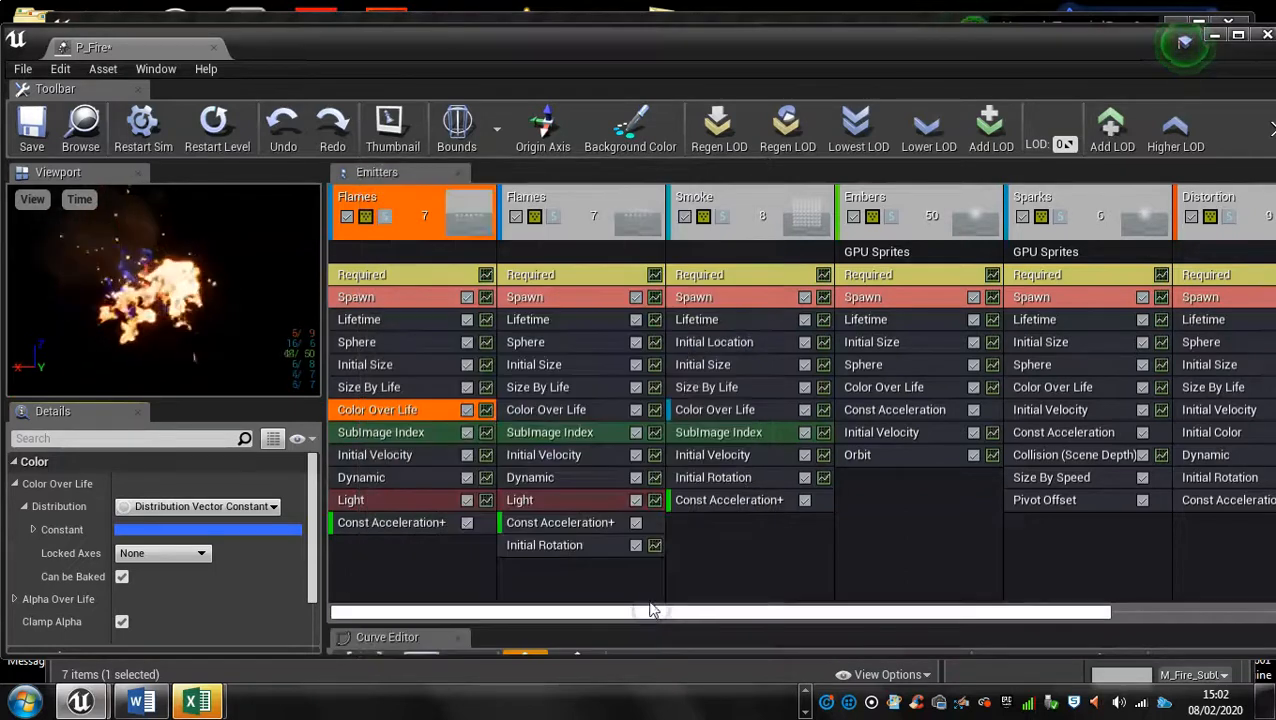
Set the second Flames emitter's Color Over Life distribution to Distribution Vector Constant.
click(551, 415)
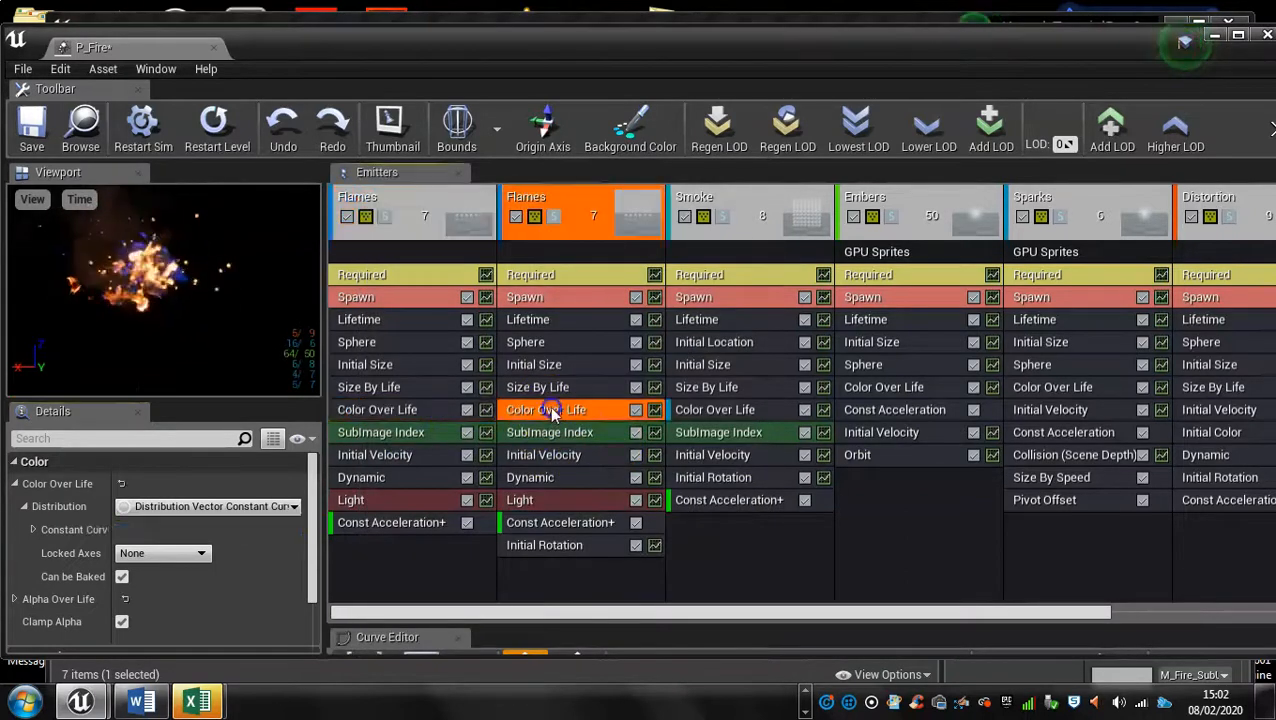
click(250, 506)
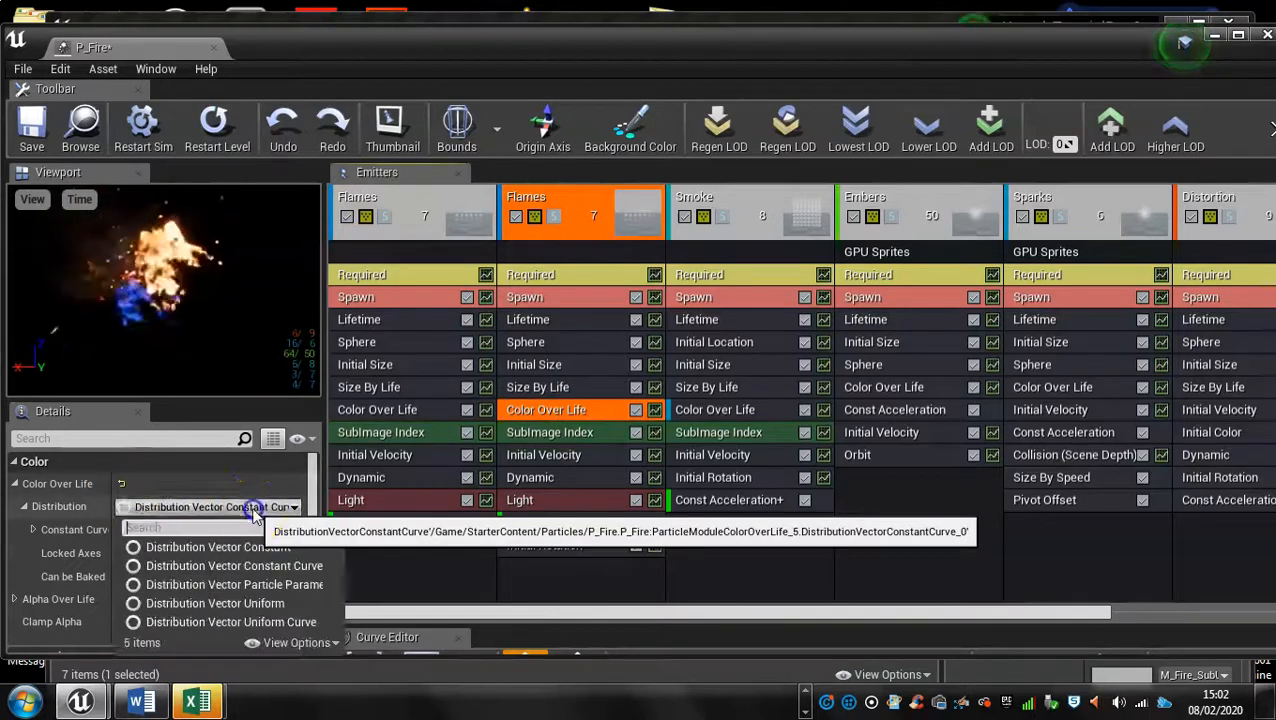
click(212, 549)
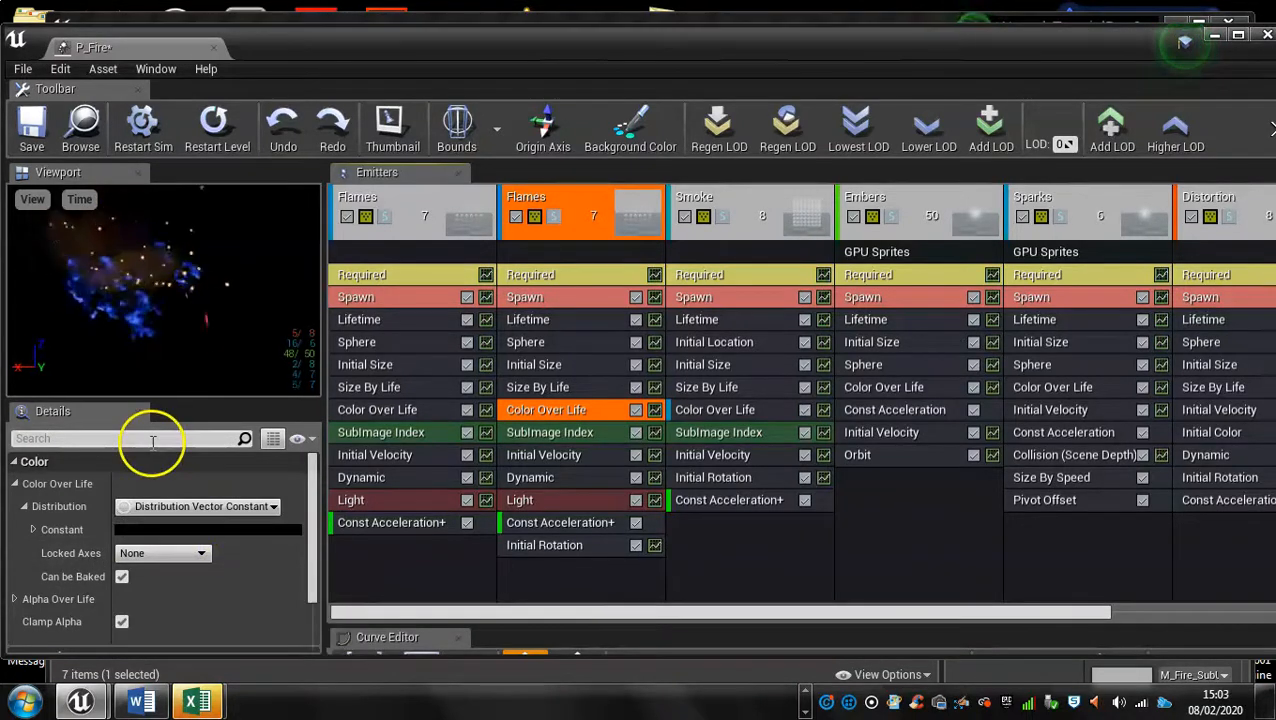
Set the second Flames emitter's constant colour to a bright blue with hue about 234, saturation 0.94 and value 0.94.
click(171, 530)
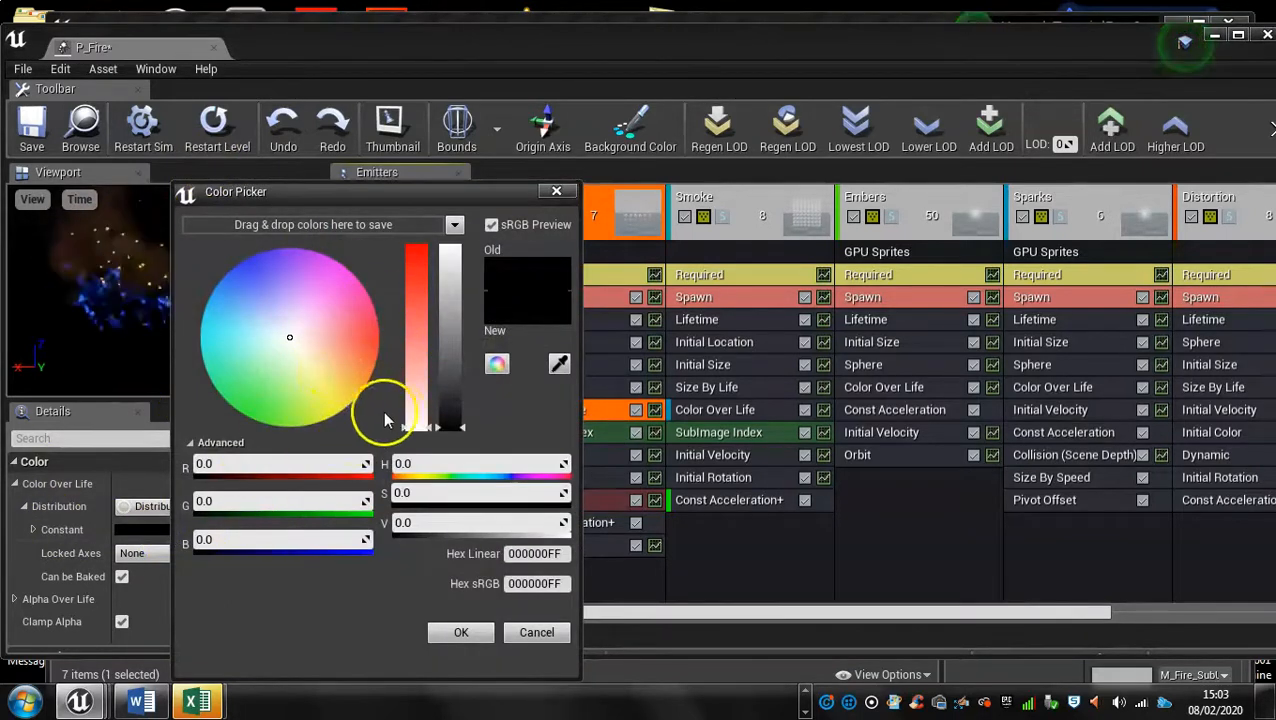
drag(290, 336, 244, 285)
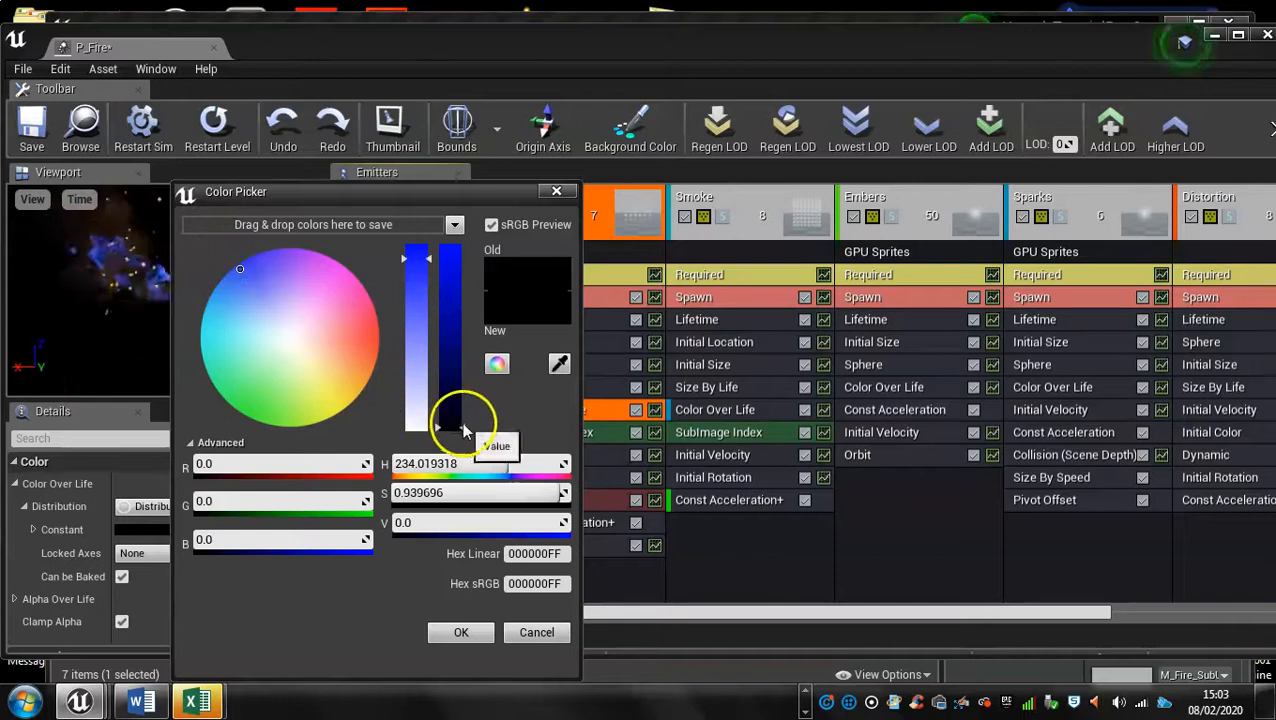
drag(343, 199, 573, 205)
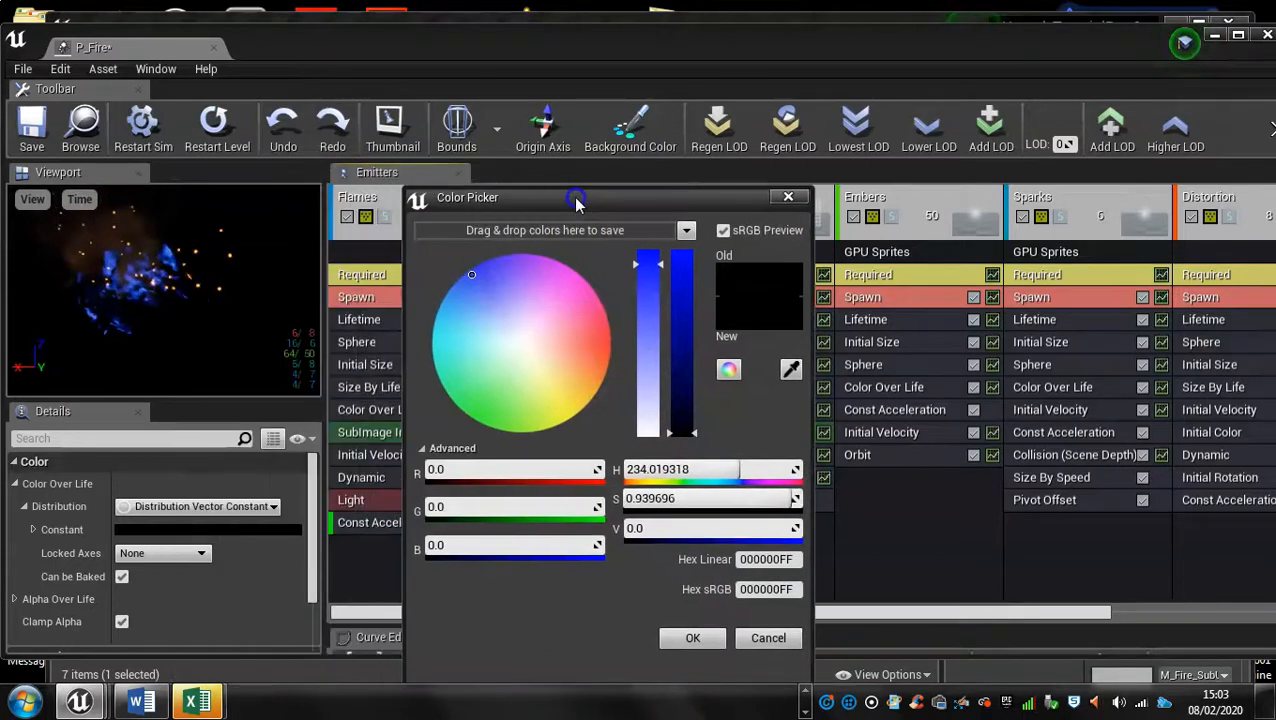
drag(695, 437, 692, 248)
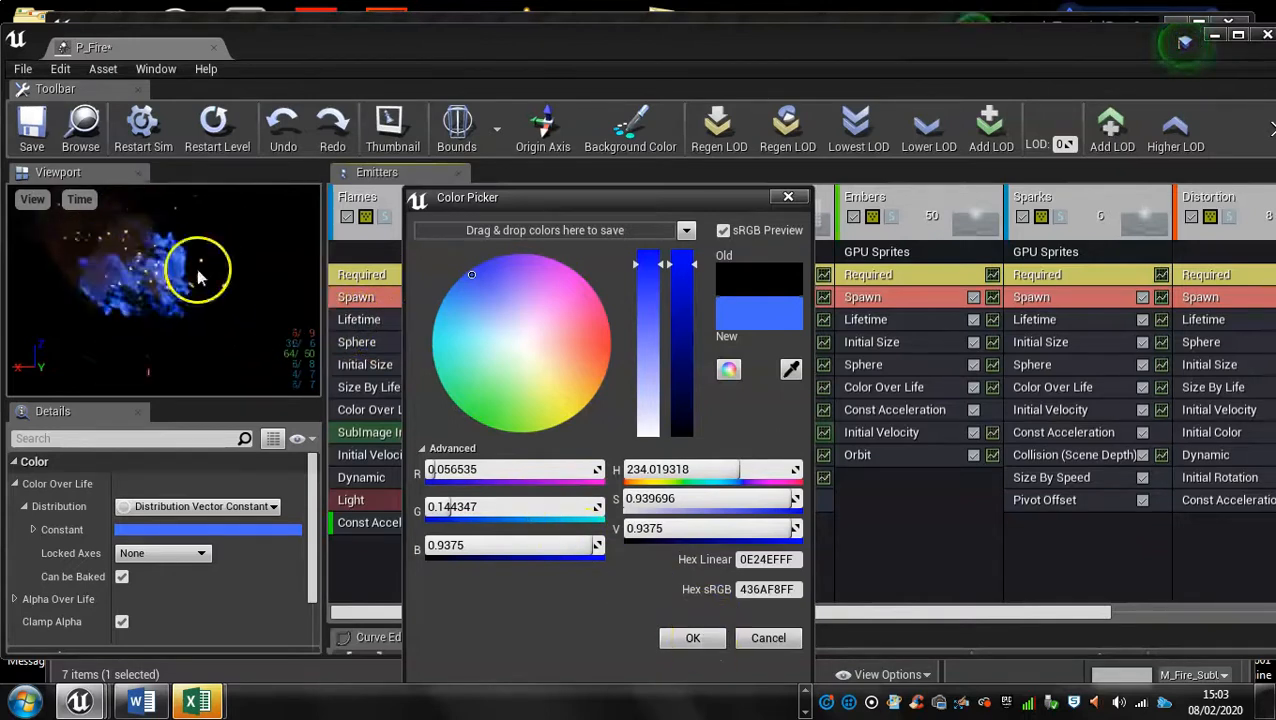
click(691, 640)
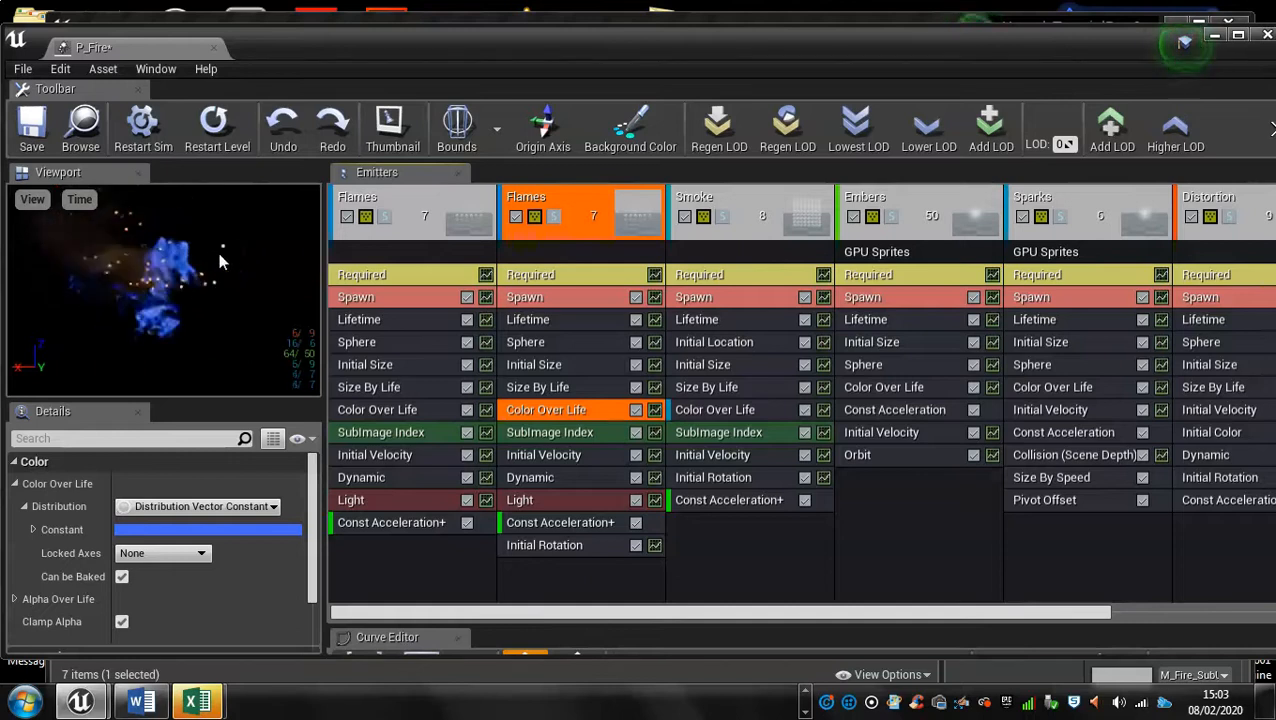
Set the Embers emitter's Color Over Life distribution to Distribution Vector Constant.
click(880, 389)
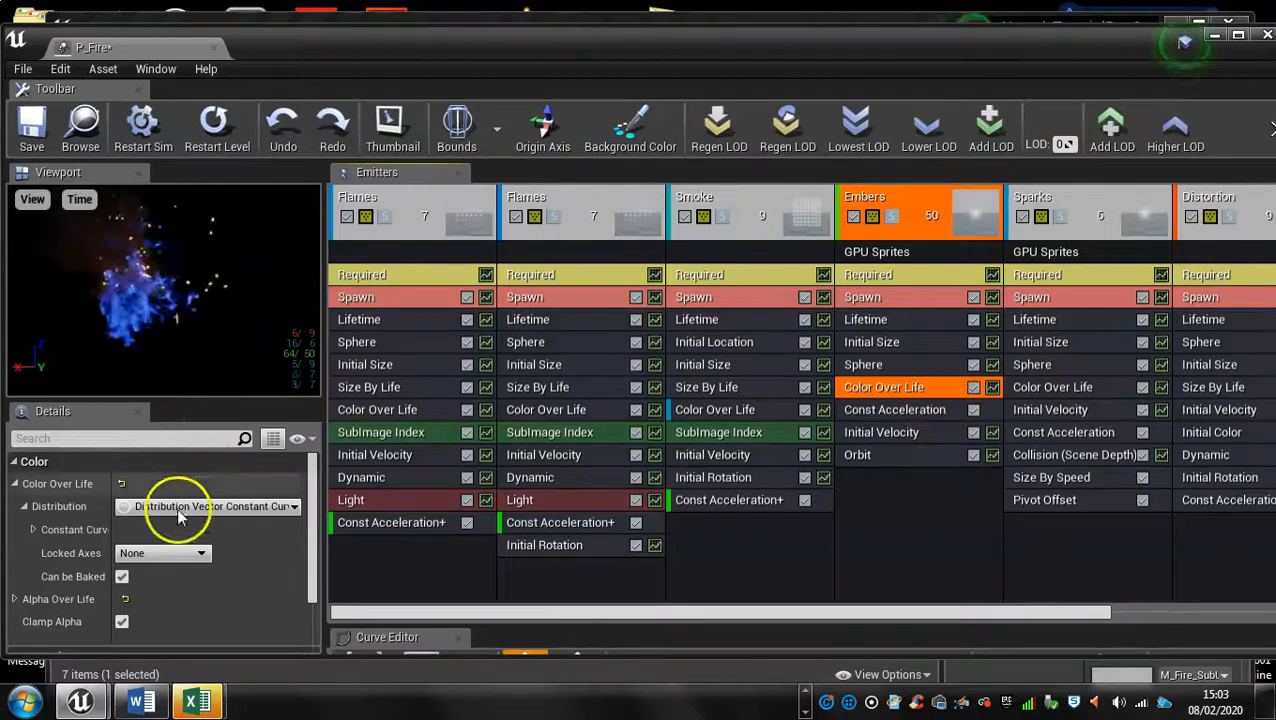
click(244, 507)
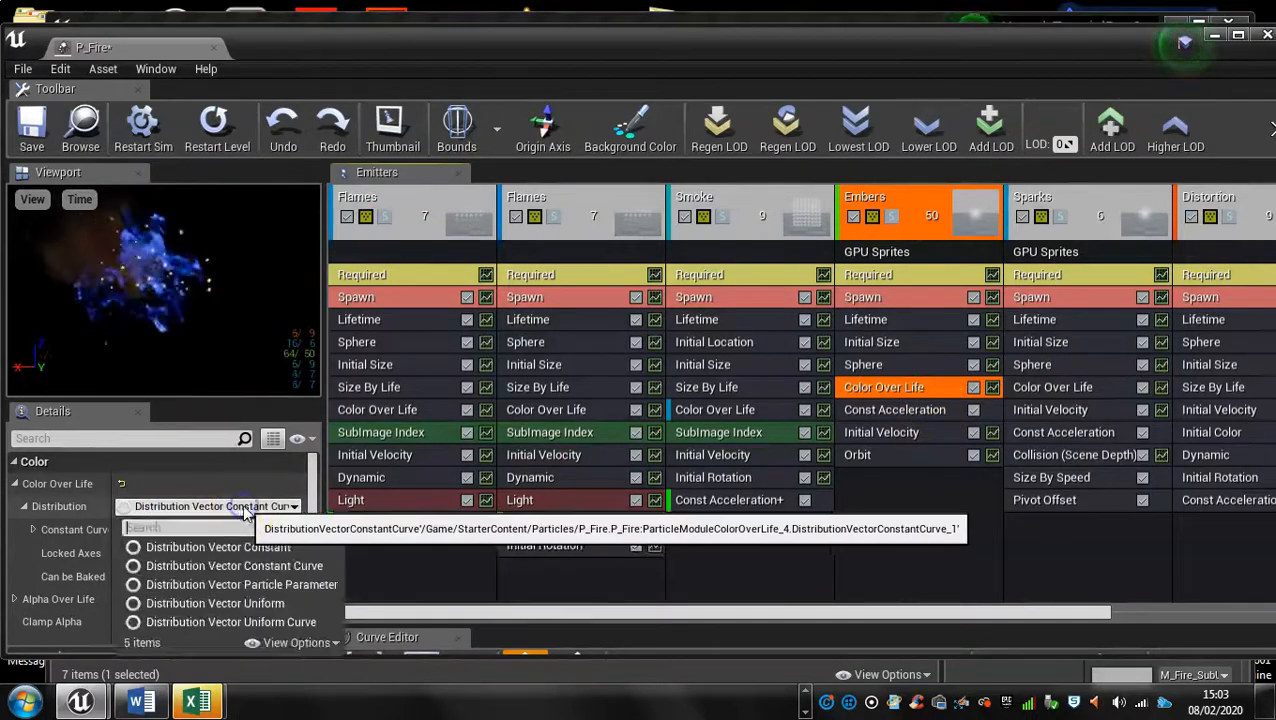
click(245, 538)
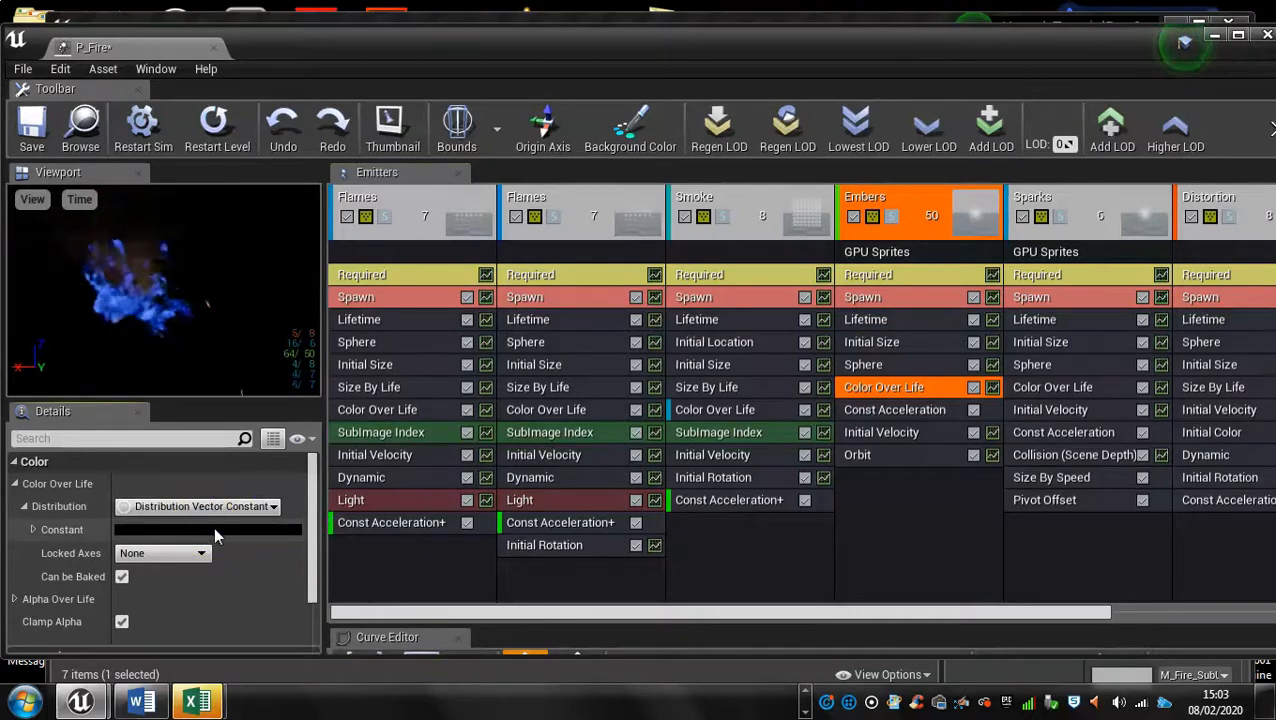
Pick a bright blue for the Embers emitter's constant colour, with hue about 241, saturation 0.86 and value 0.97.
click(212, 528)
drag(298, 183, 426, 179)
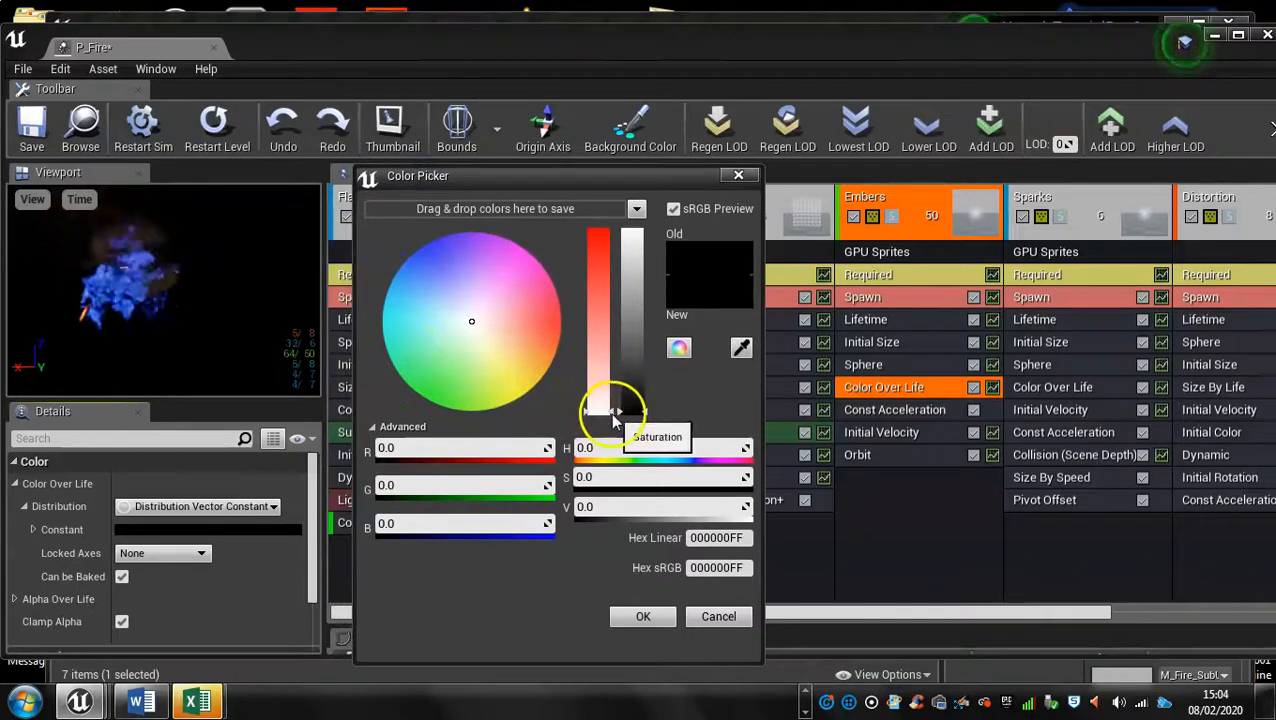
click(441, 300)
mouse_move(439, 297)
mouse_down()
mouse_move(424, 275)
mouse_move(433, 253)
mouse_up()
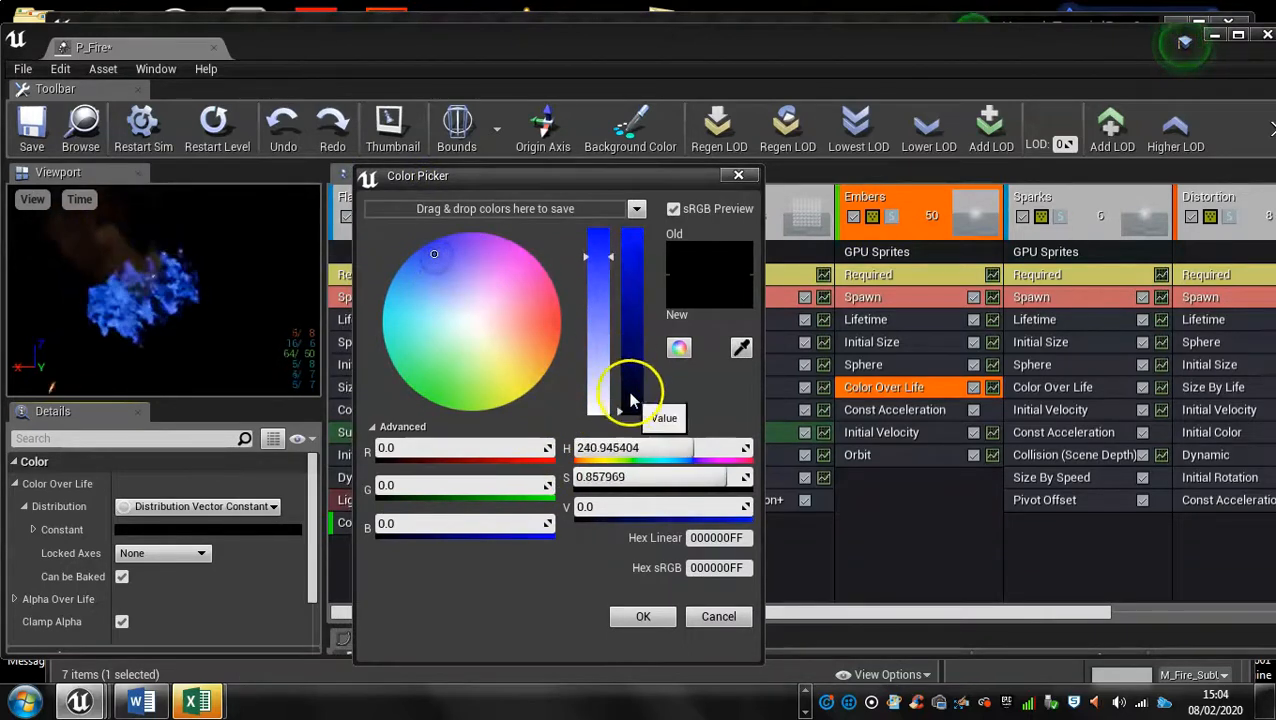
drag(638, 407, 633, 238)
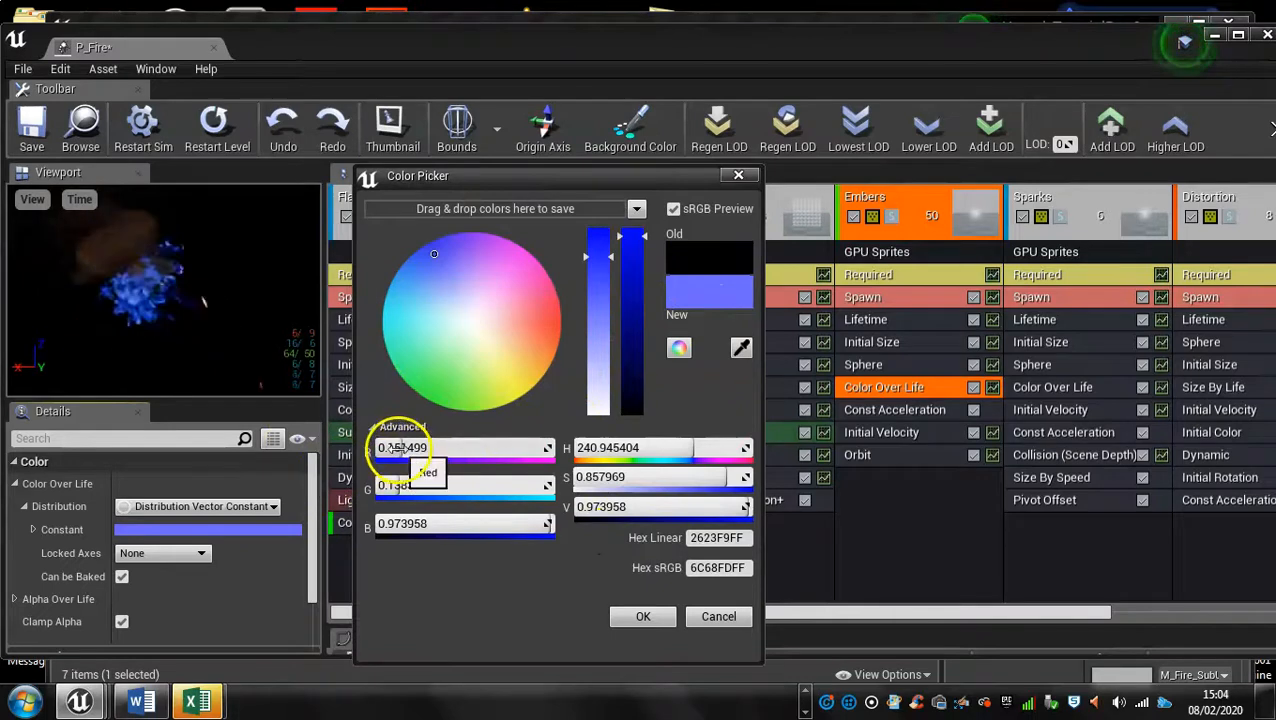
Adjust the Embers colour to purple with R 0.366, G 0.013 and B 0.896, restarting the simulation to preview it before accepting.
drag(383, 448, 414, 460)
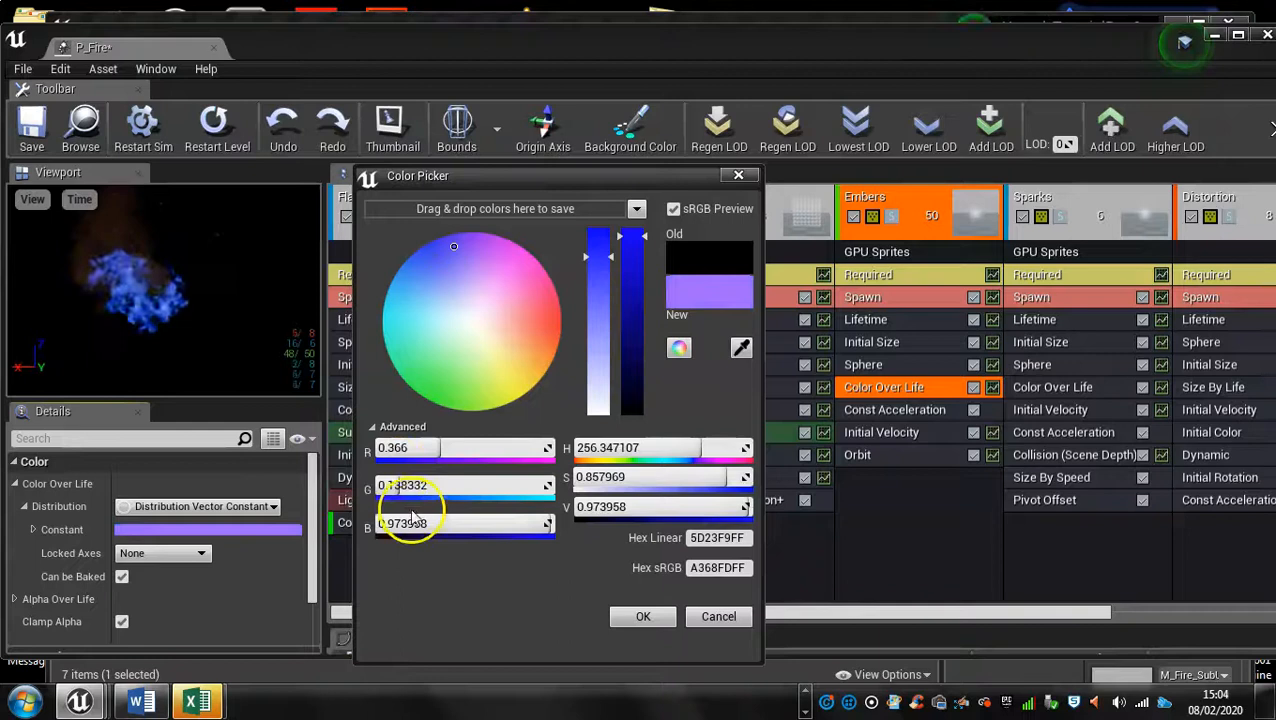
mouse_move(397, 485)
mouse_down()
mouse_move(449, 492)
mouse_move(388, 490)
mouse_up()
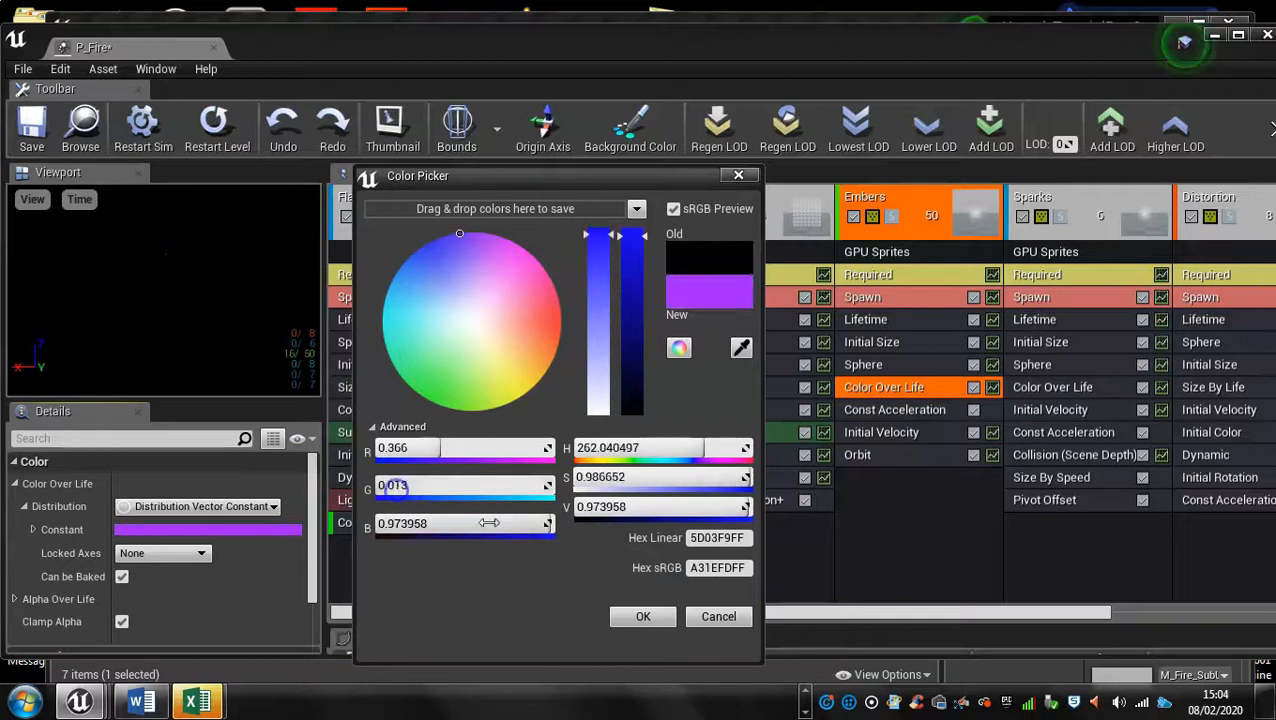
drag(548, 525, 453, 521)
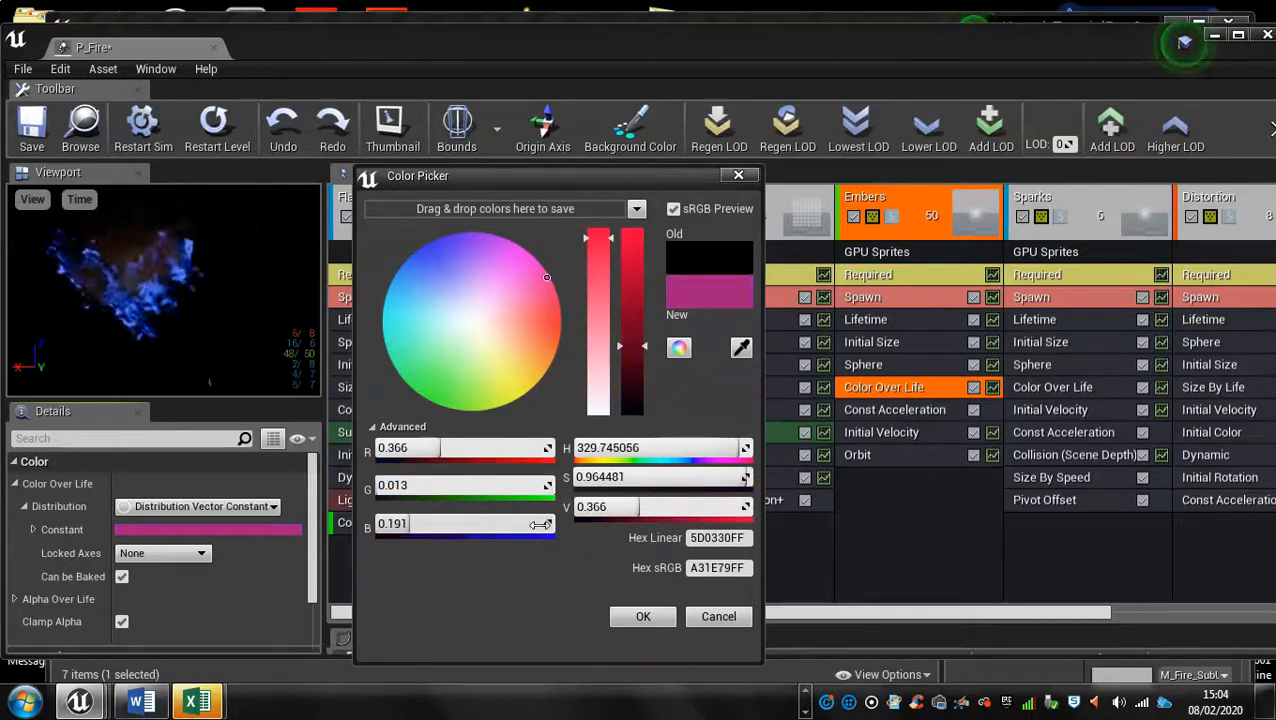
drag(436, 524, 524, 527)
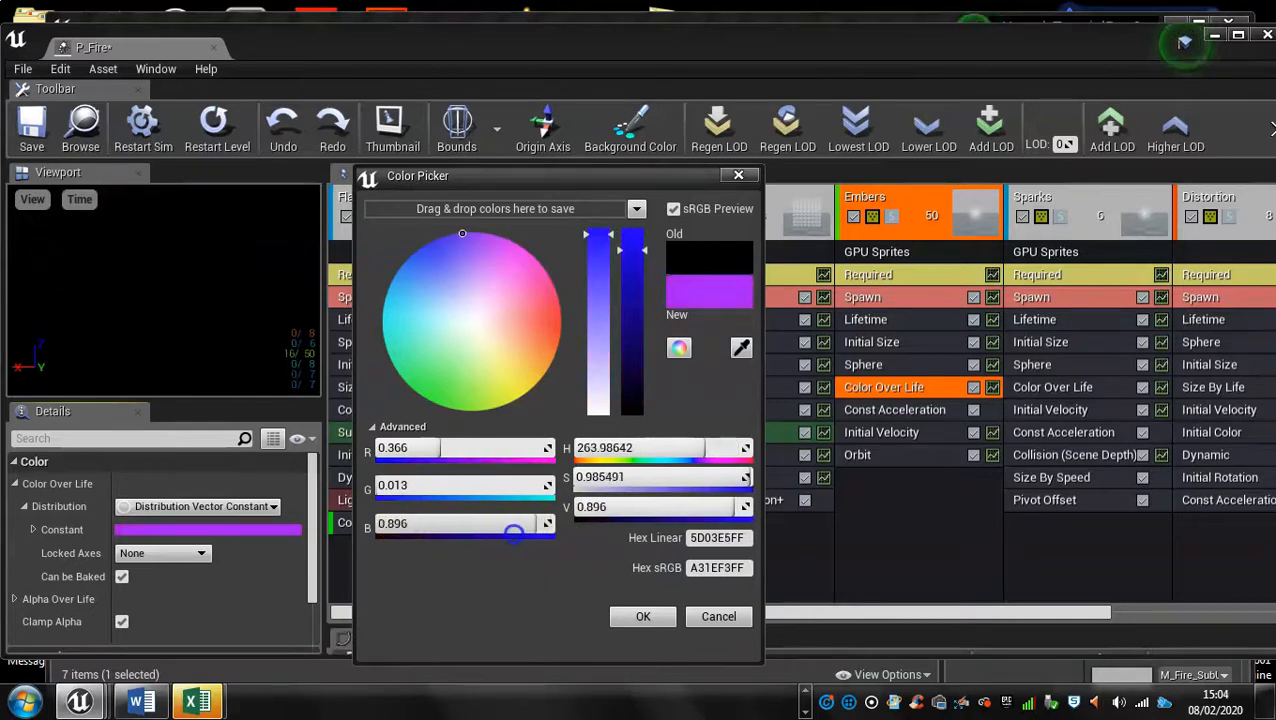
click(143, 125)
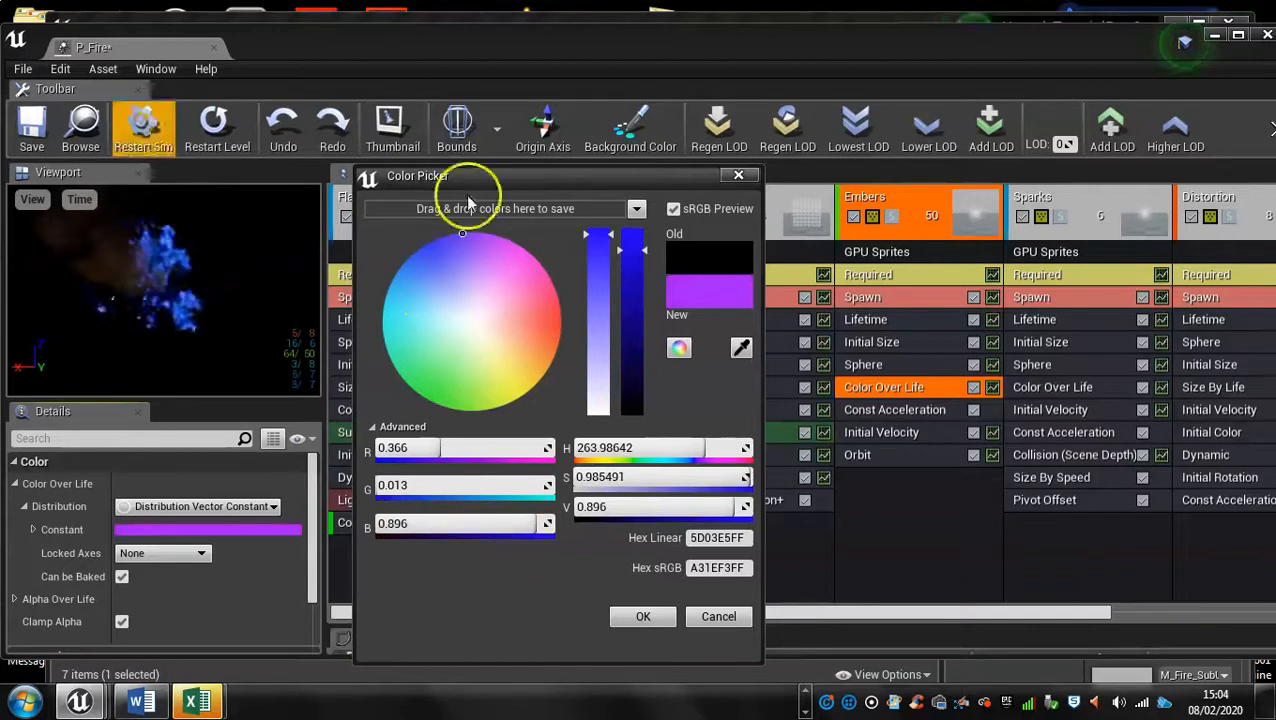
click(655, 615)
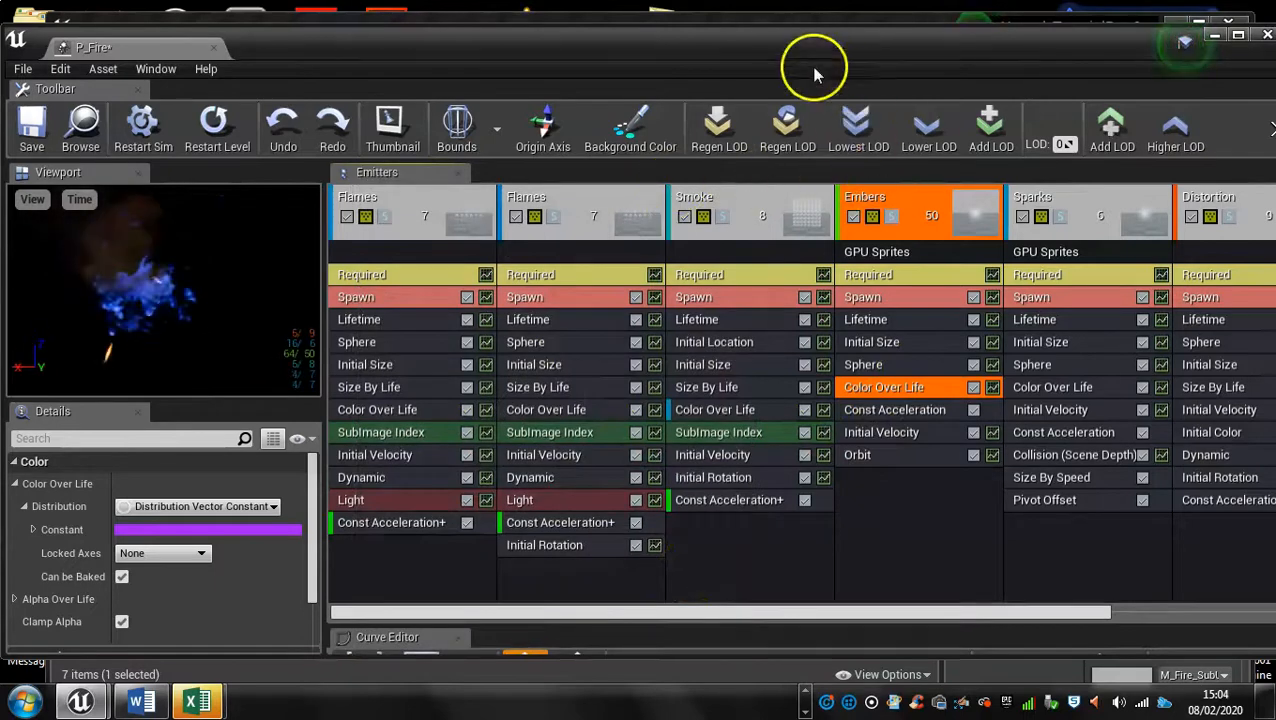
Close the P_Fire particle editor and start playing the level in full screen.
drag(806, 45, 753, 59)
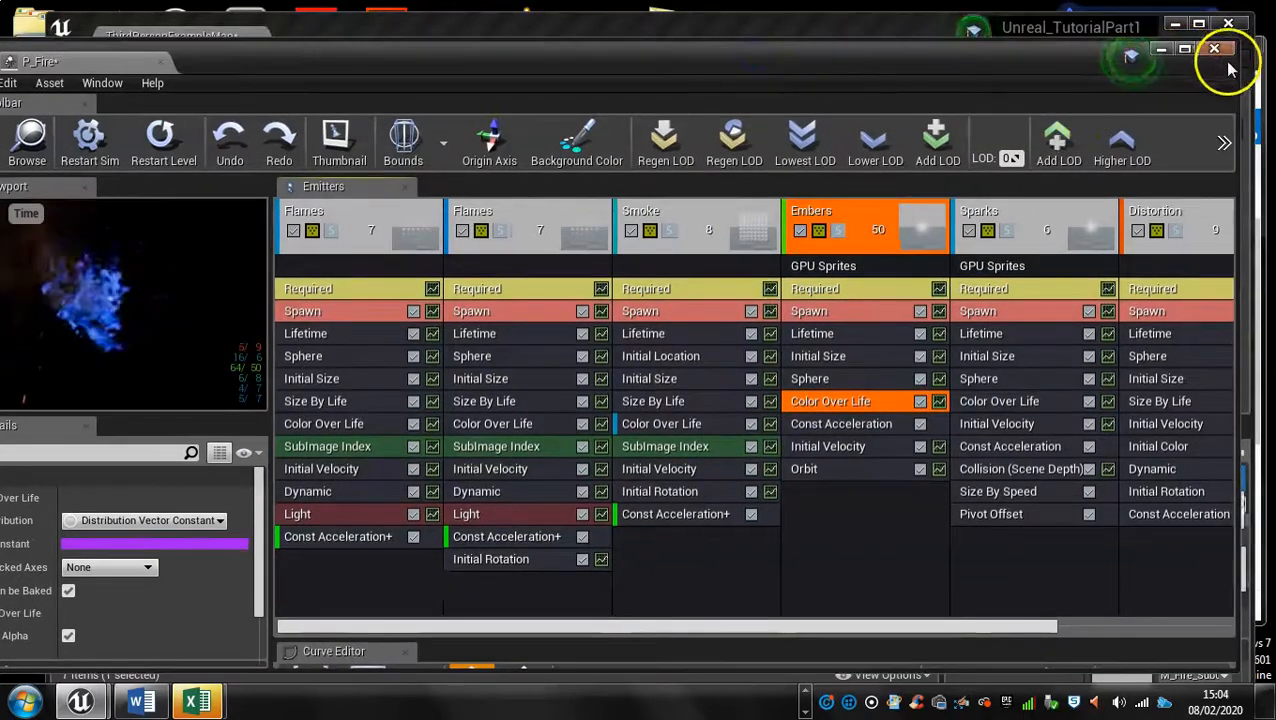
click(1216, 51)
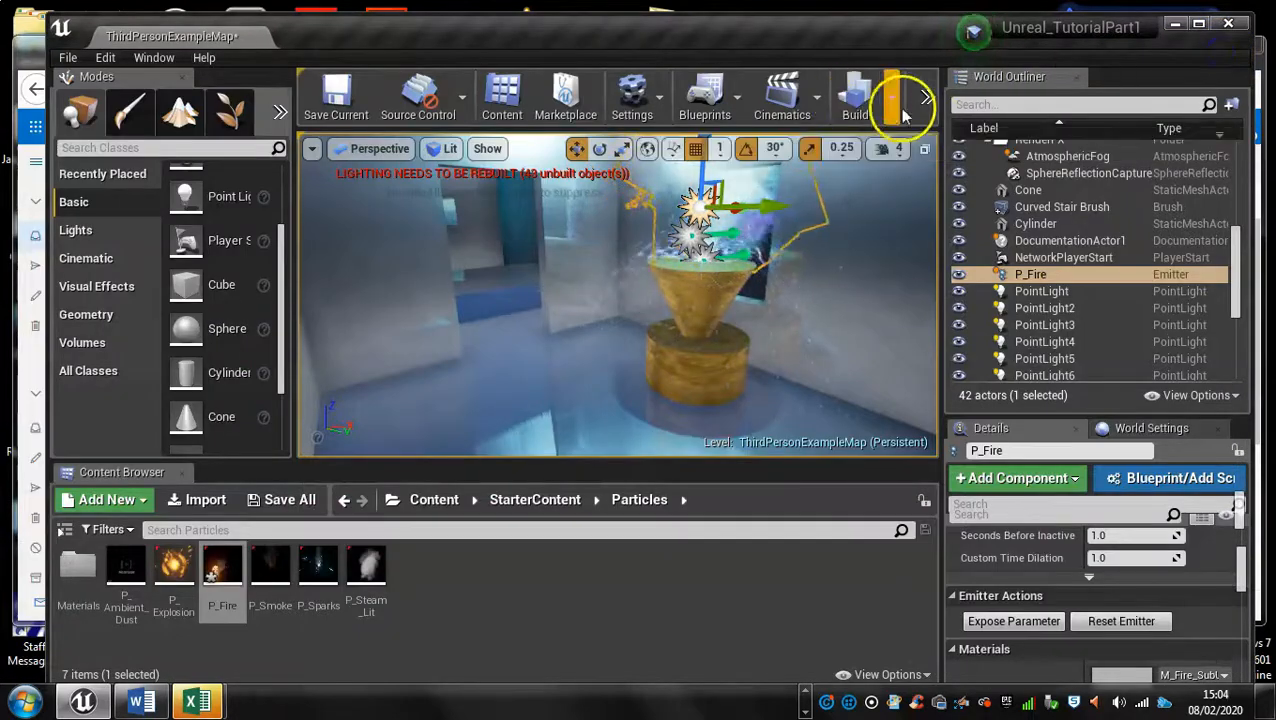
click(903, 115)
click(935, 142)
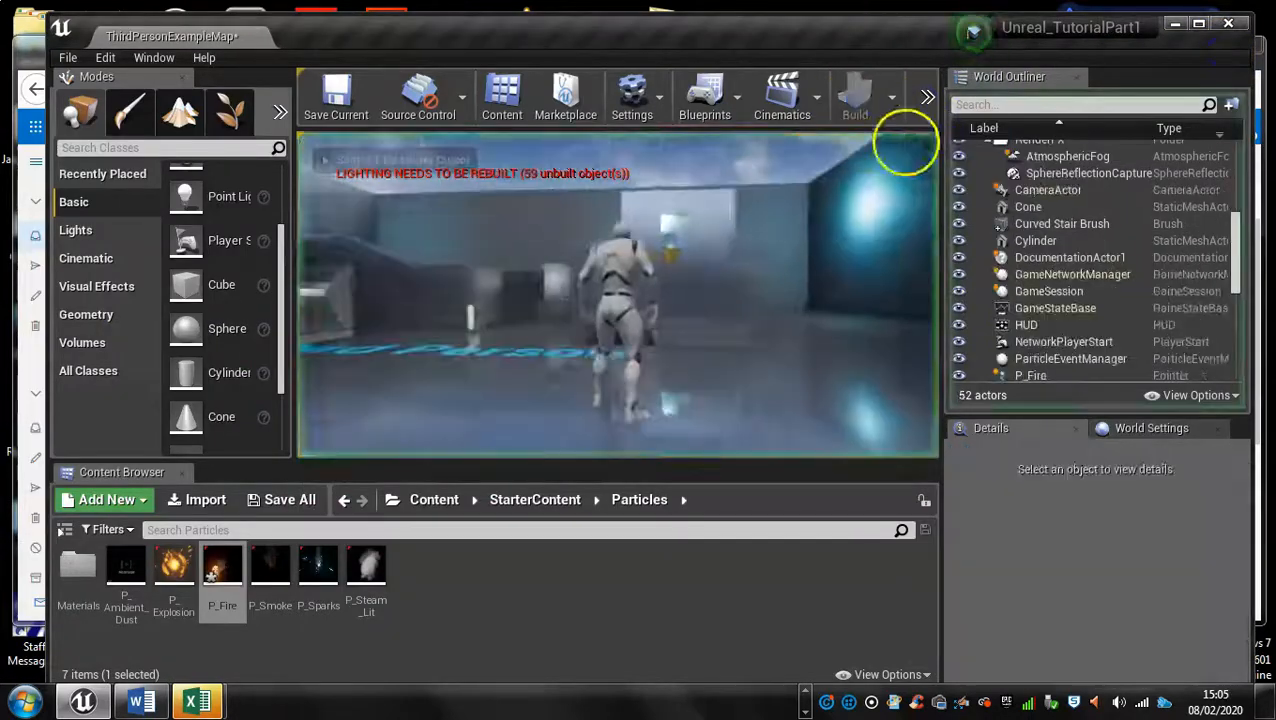
key(F11)
click(894, 134)
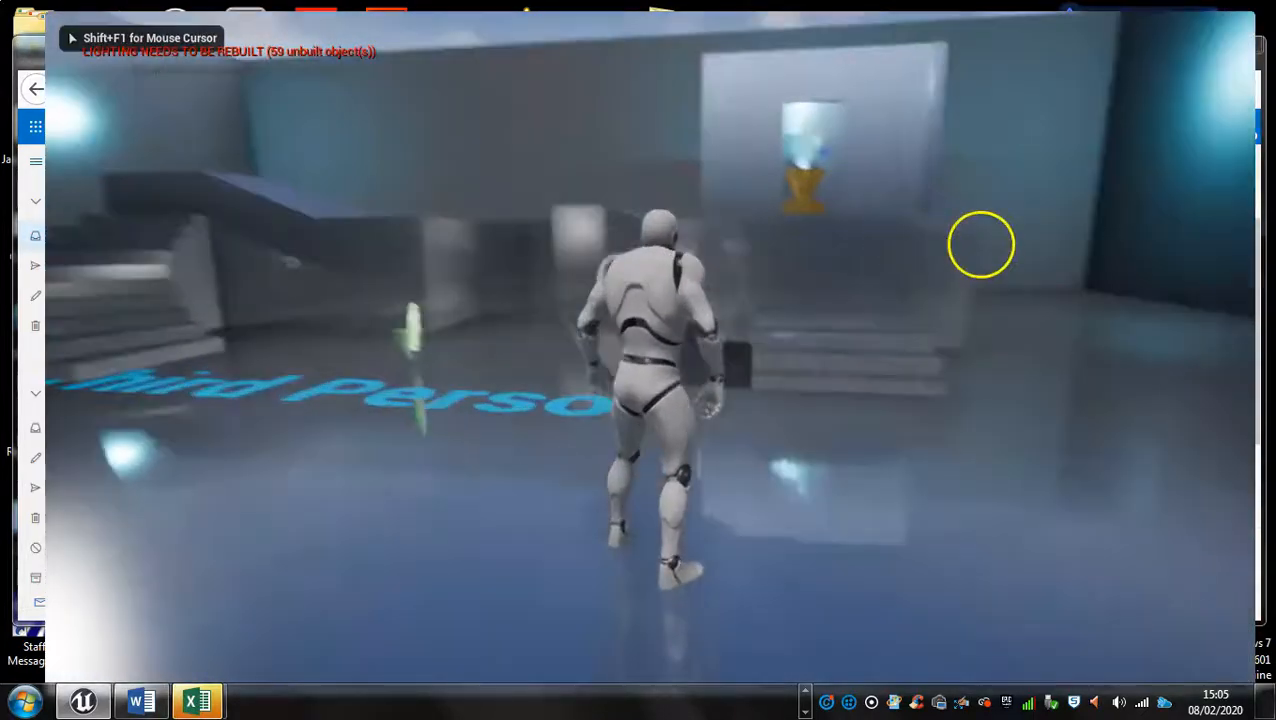
Walk the character up to the gold pedestal to inspect the recoloured fire from several sides, and stop playing.
key(w)
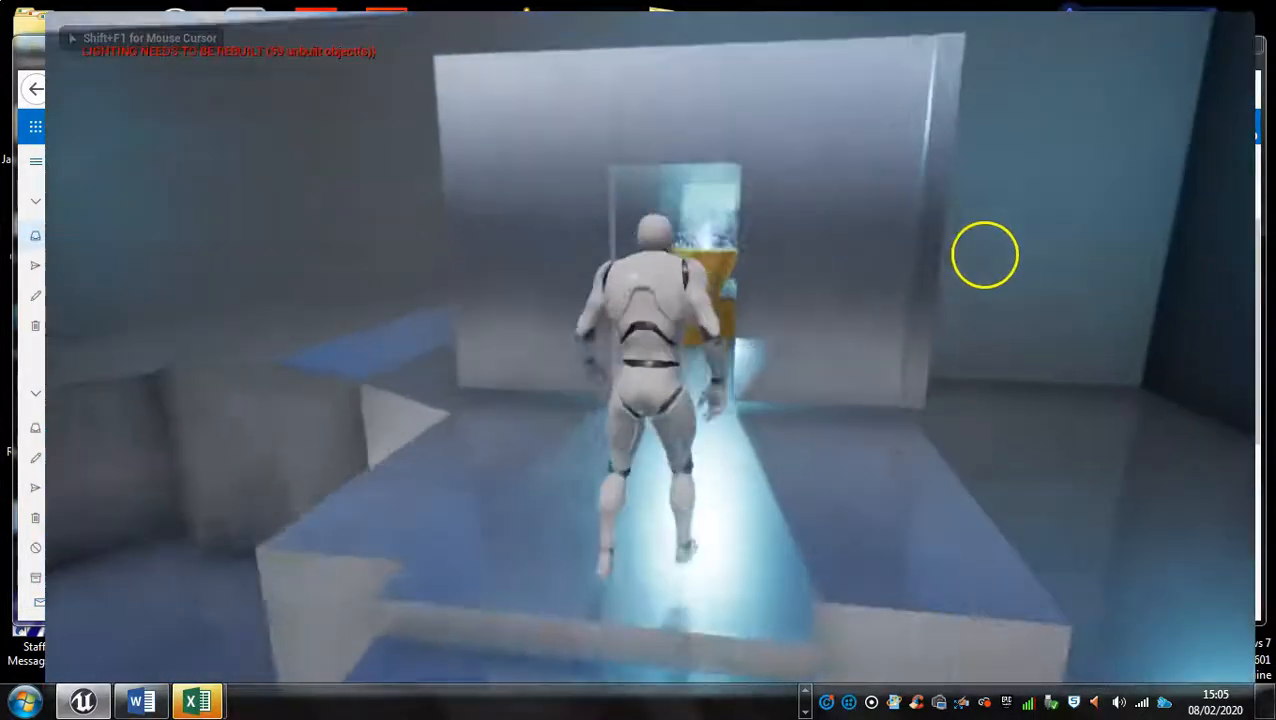
key(w)
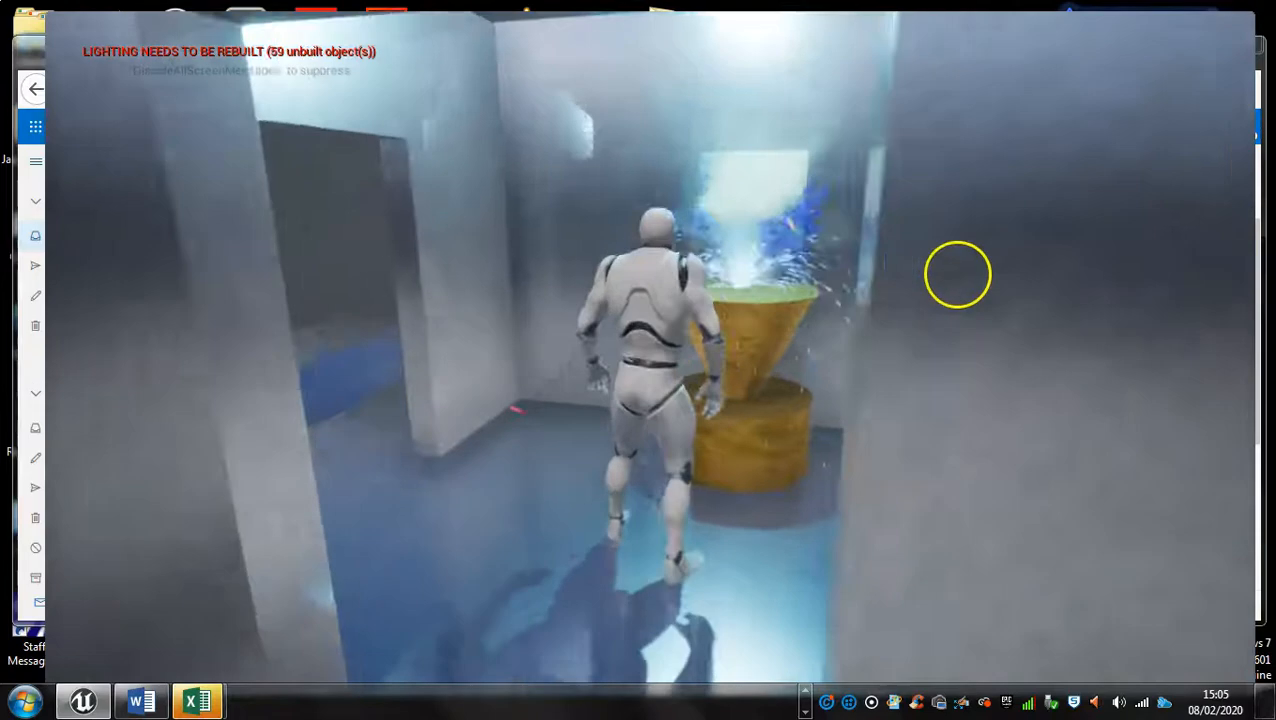
key(w)
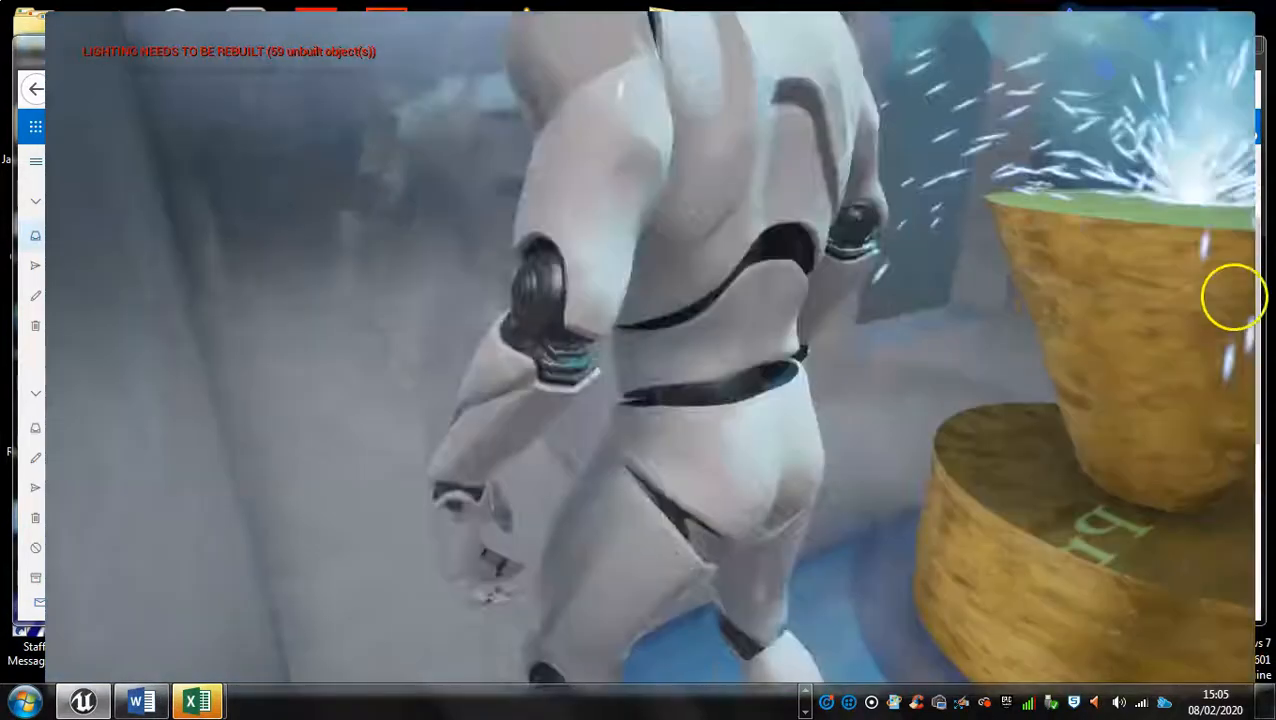
key(s)
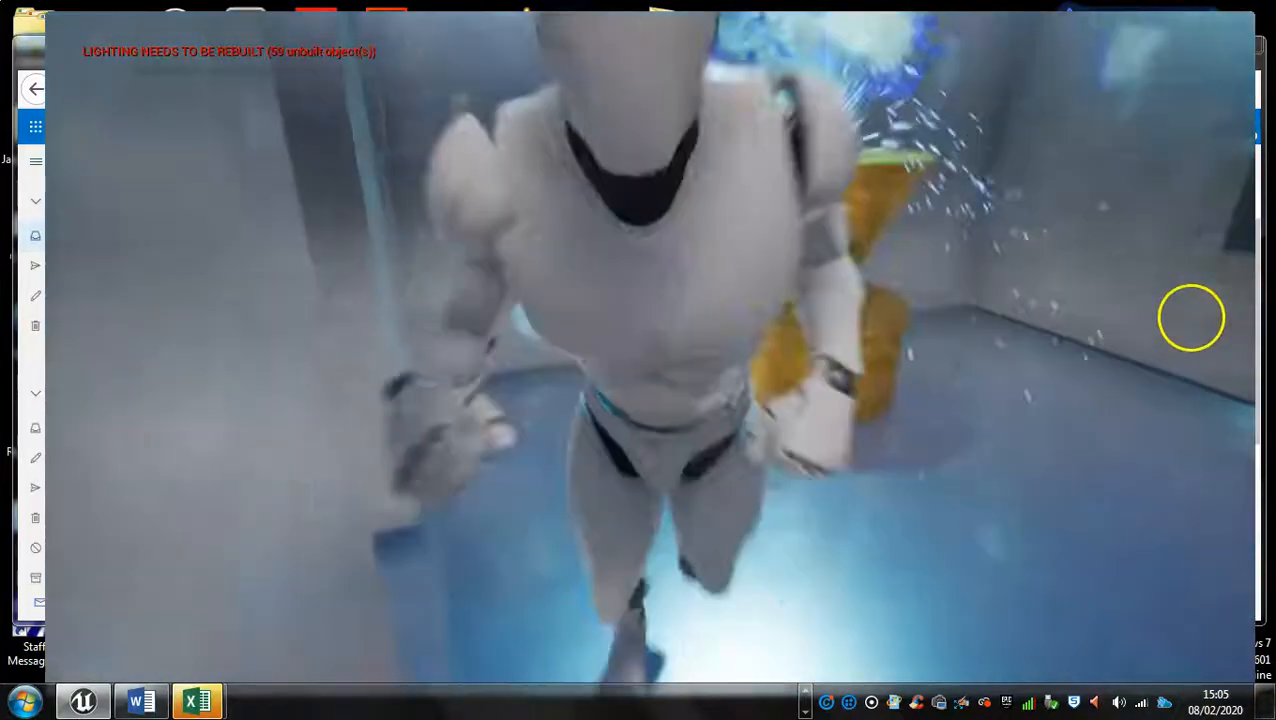
key(w)
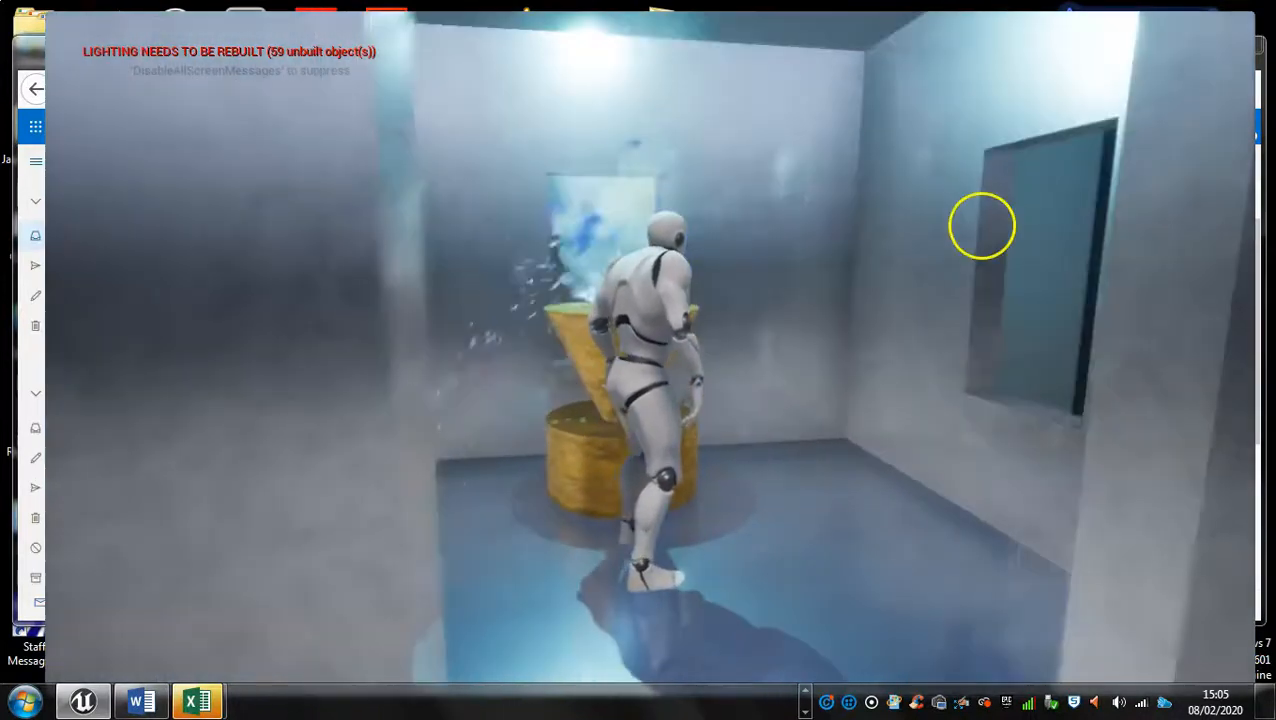
key(Escape)
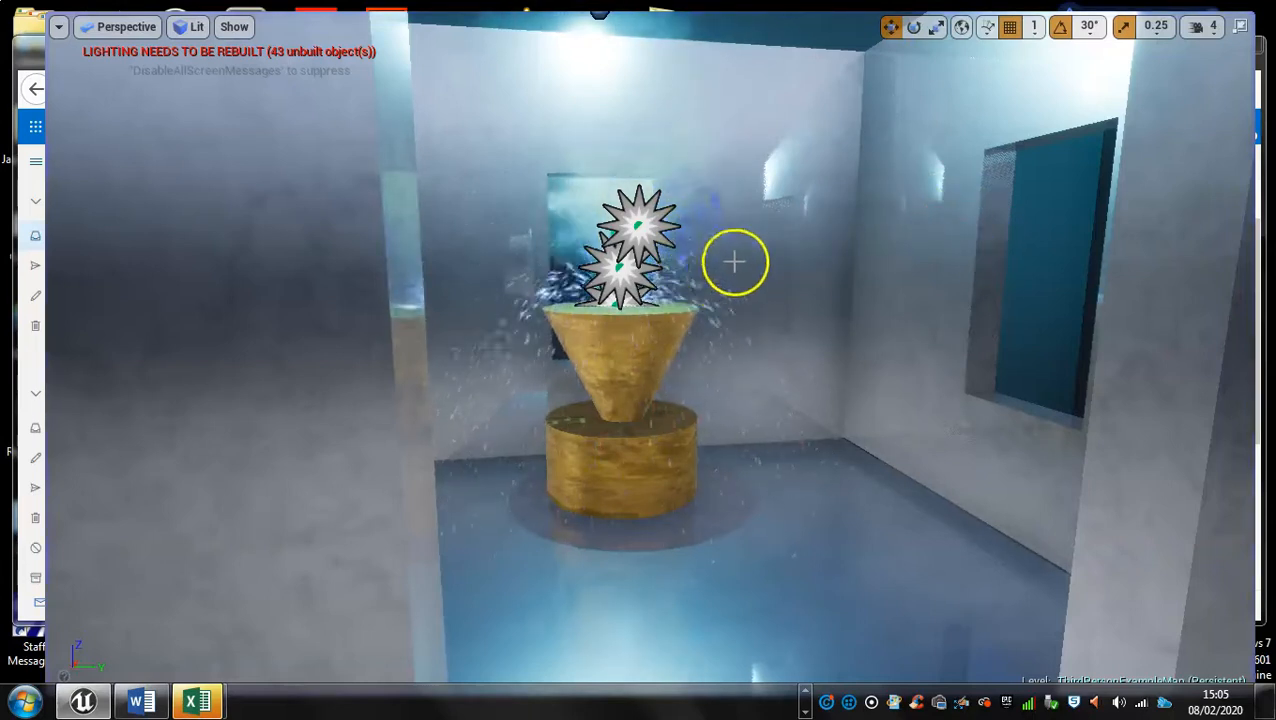
Leave the full-screen viewport and move the P_Smoke emitter away from the gold pedestal.
alt+drag(750, 262, 573, 441)
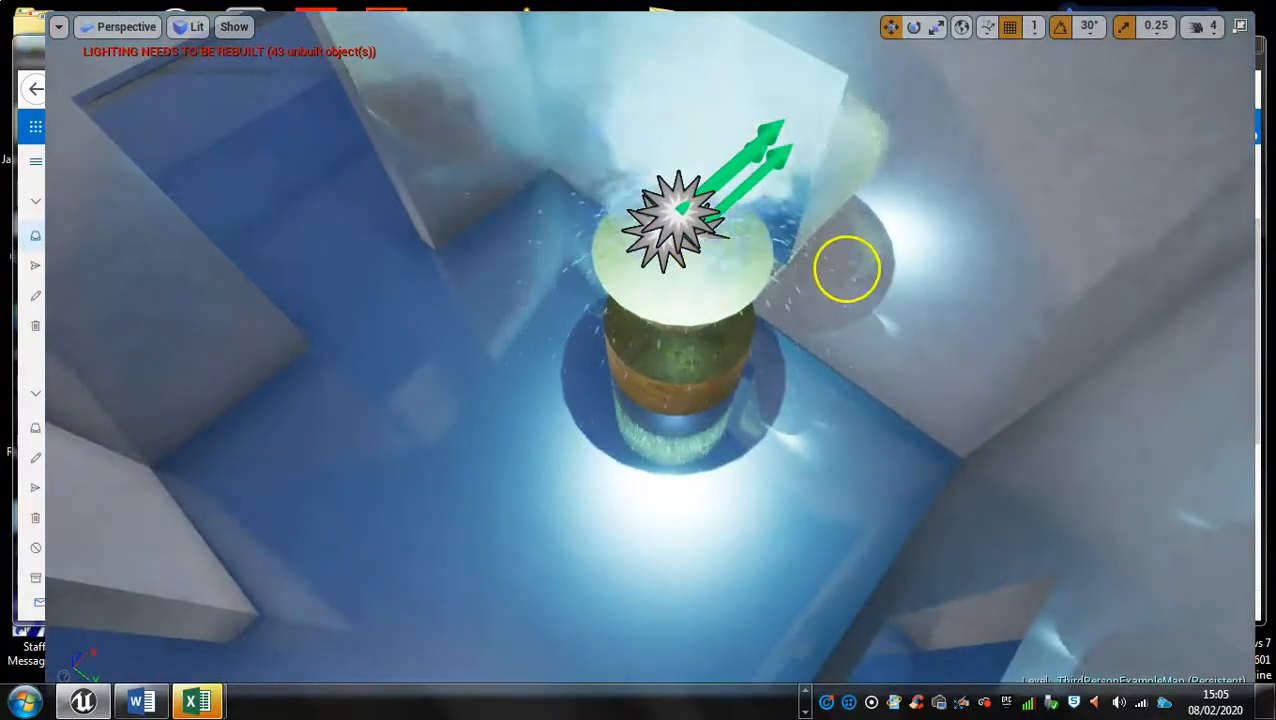
key(F11)
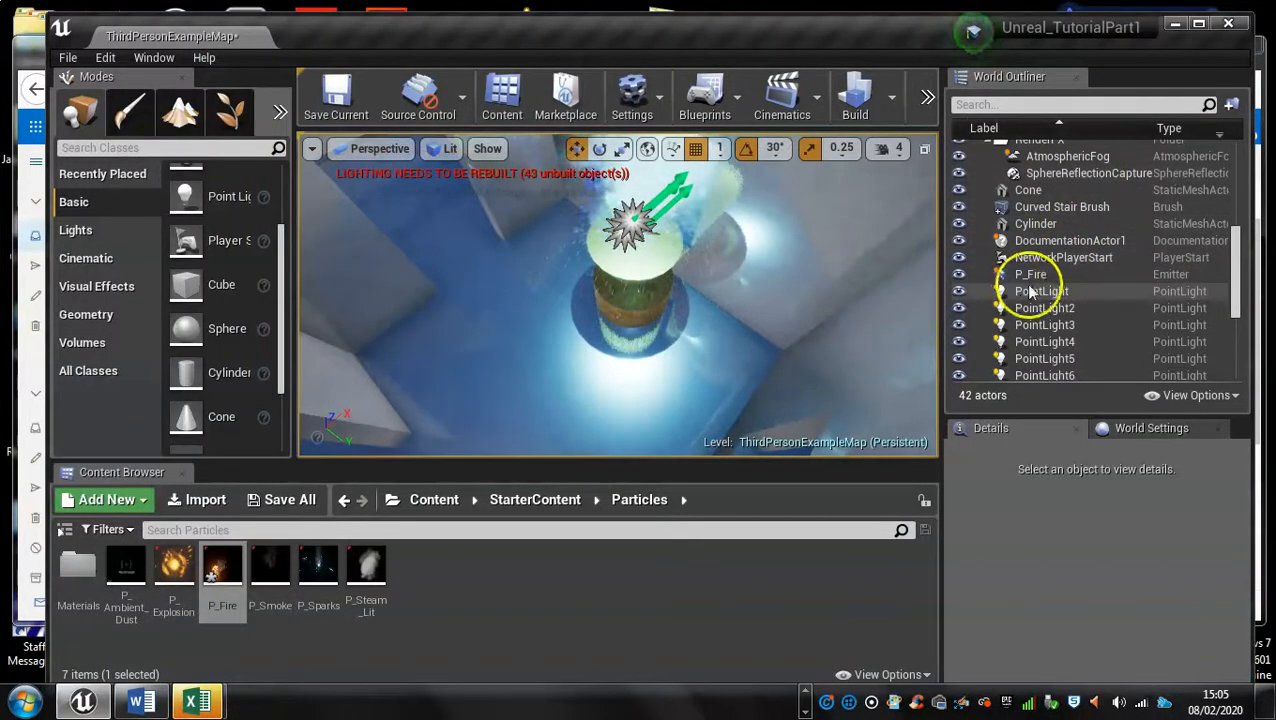
scroll(1044, 318, down, 3)
click(1065, 330)
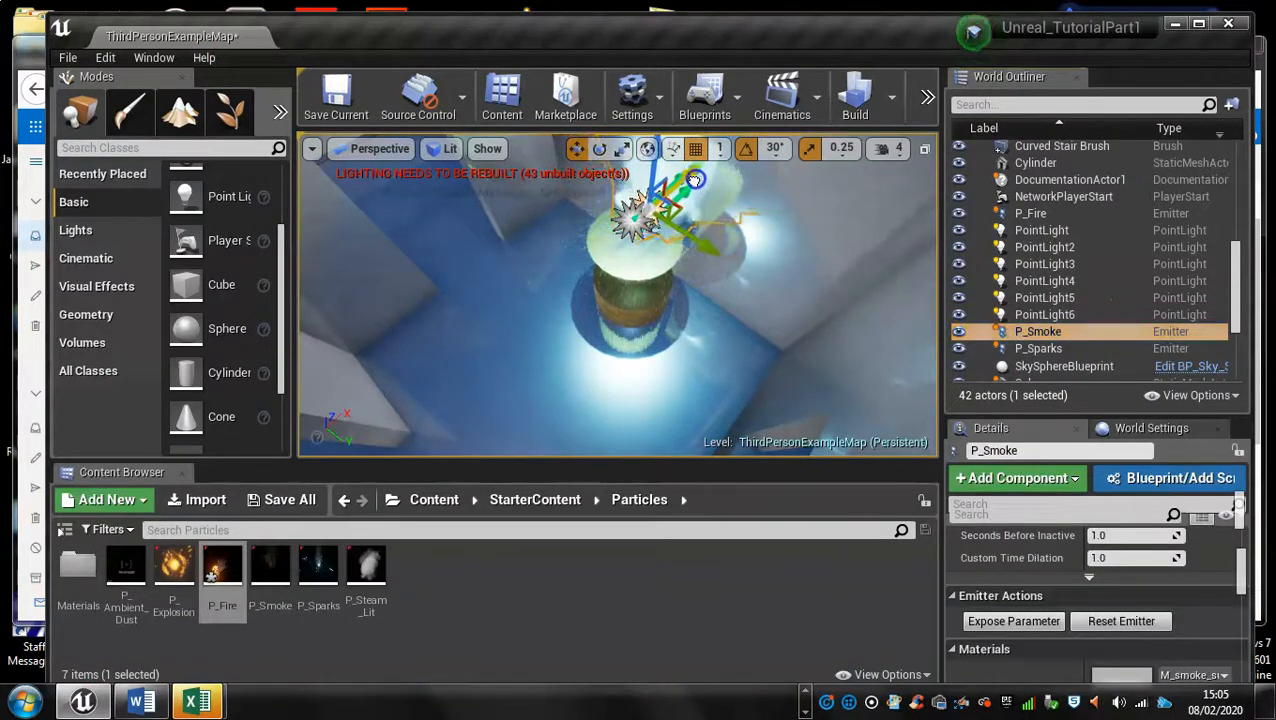
drag(614, 234, 661, 222)
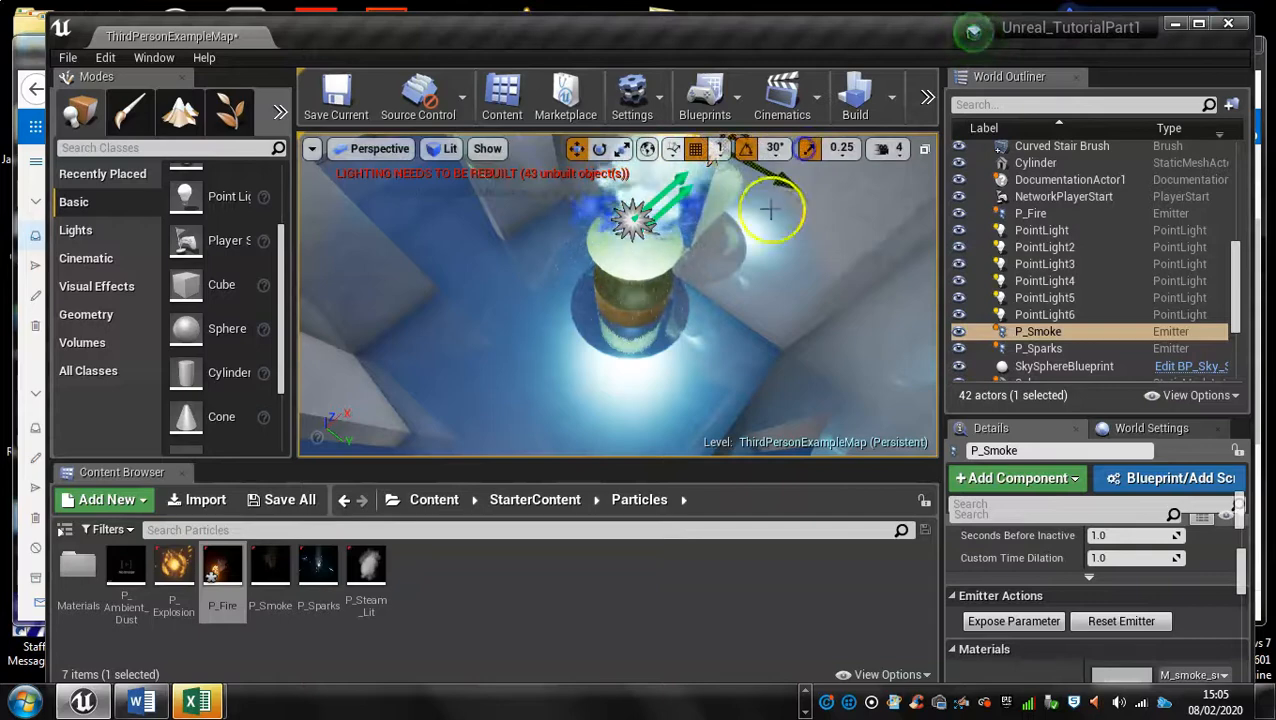
alt+drag(497, 308, 823, 265)
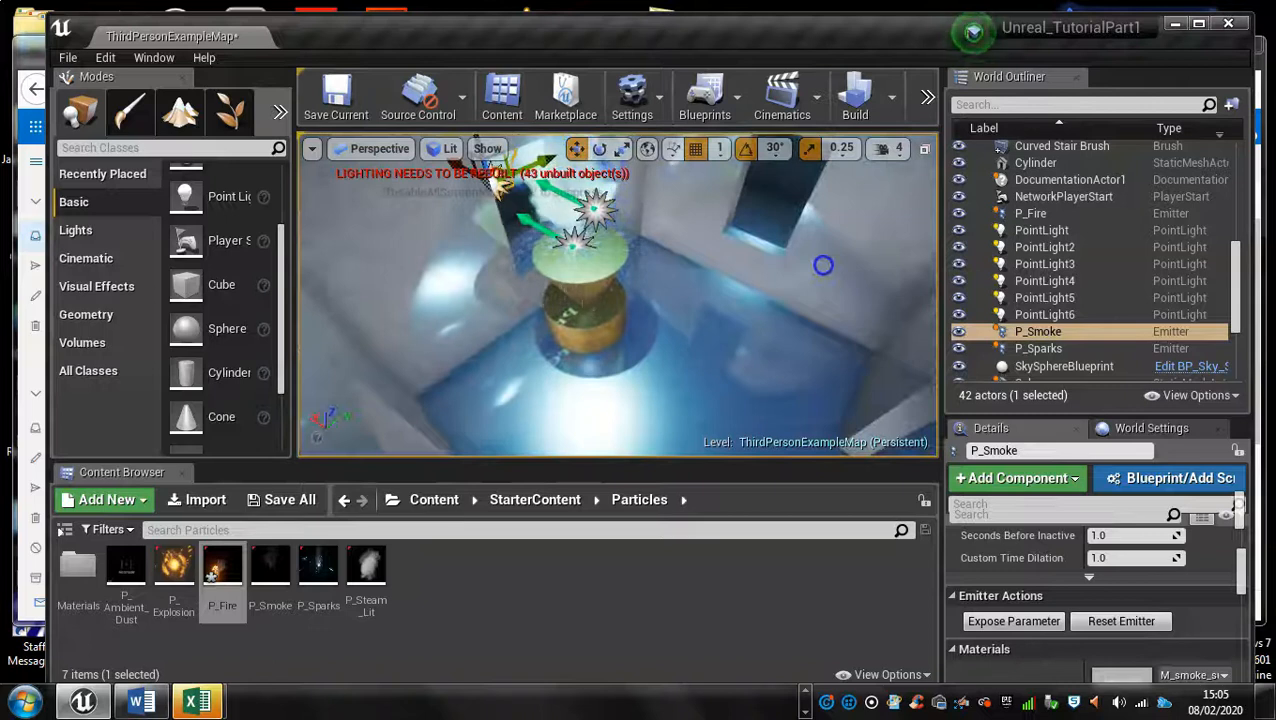
alt+drag(535, 260, 594, 321)
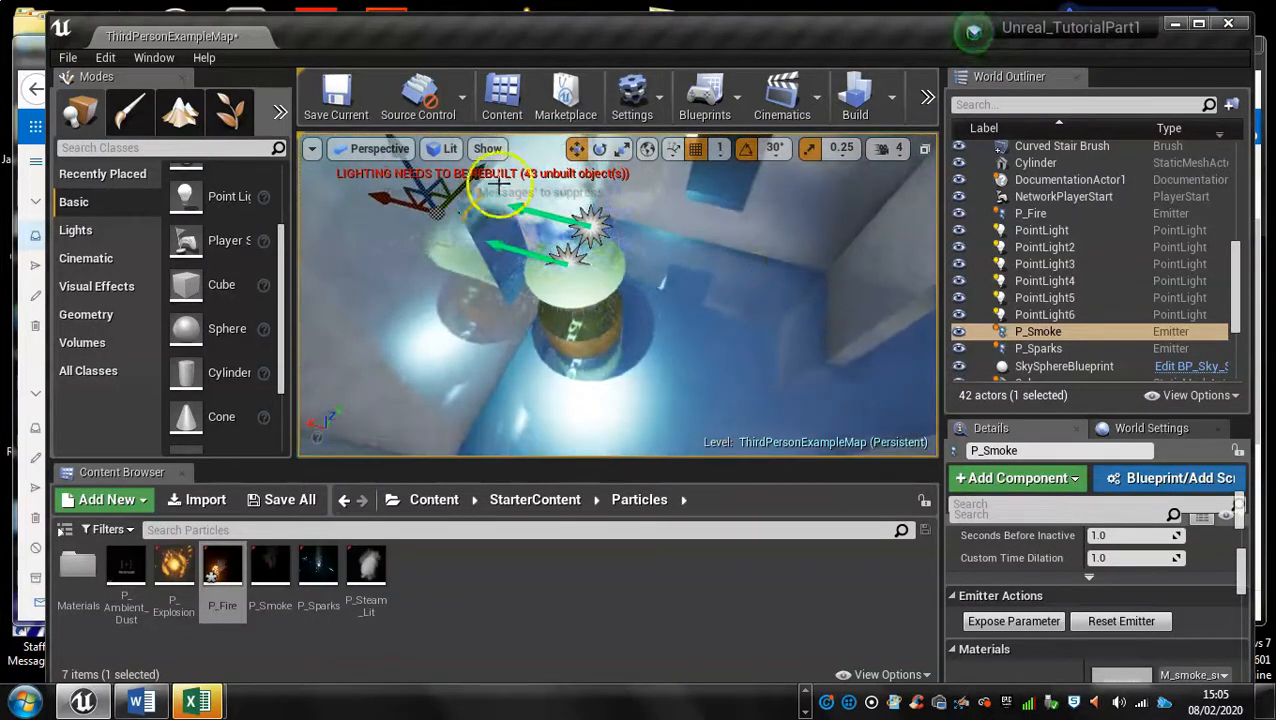
mouse_move(526, 210)
alt+mouse_down()
mouse_move(545, 212)
mouse_move(516, 209)
mouse_move(511, 242)
mouse_move(738, 298)
mouse_move(518, 232)
alt+mouse_up()
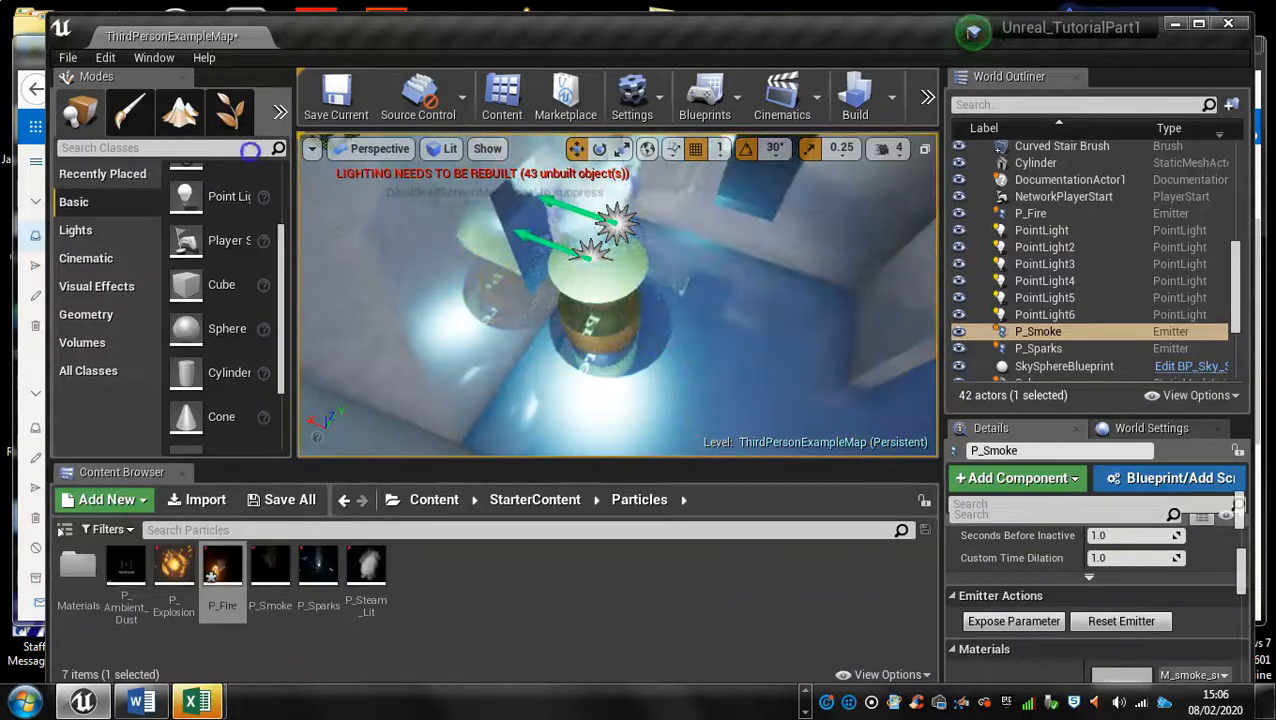
Delete the P_Smoke emitter from the level.
drag(233, 148, 428, 236)
drag(605, 303, 797, 292)
key(Delete)
alt+drag(649, 301, 334, 228)
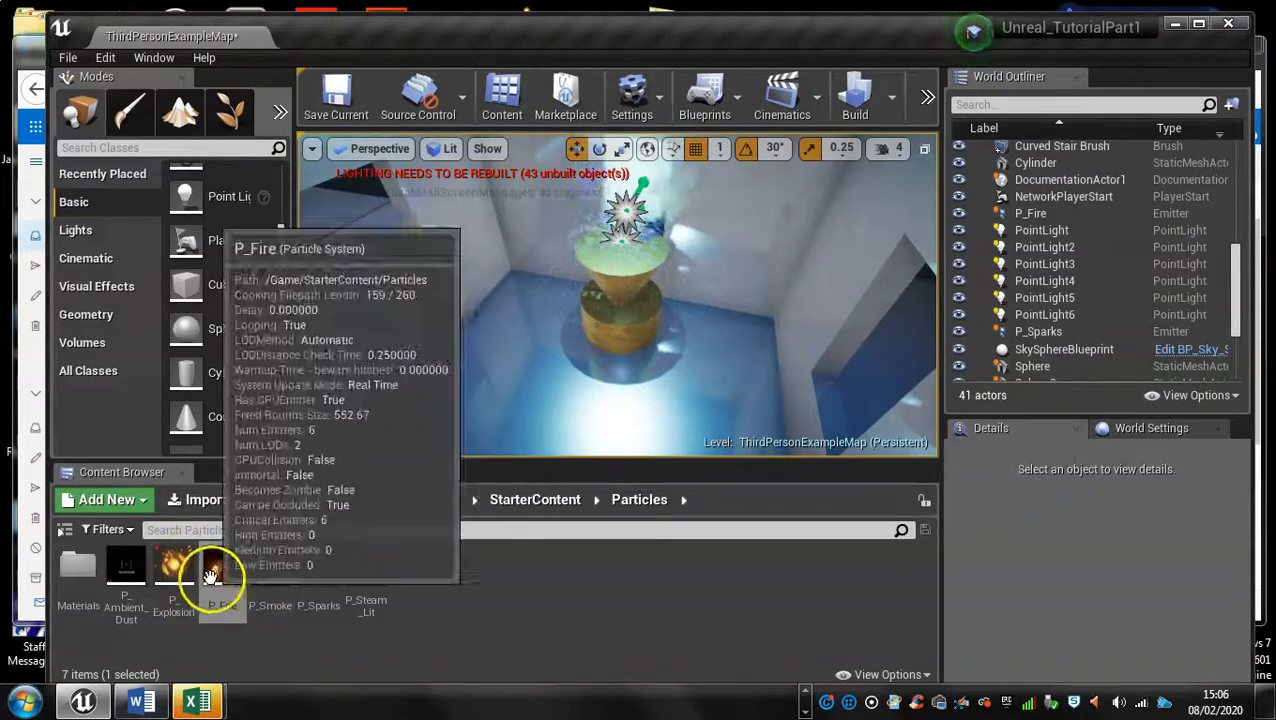
Open the P_Sparks particle system to view the Smoke emitter's Color Over Life settings, and close its editor.
click(320, 572)
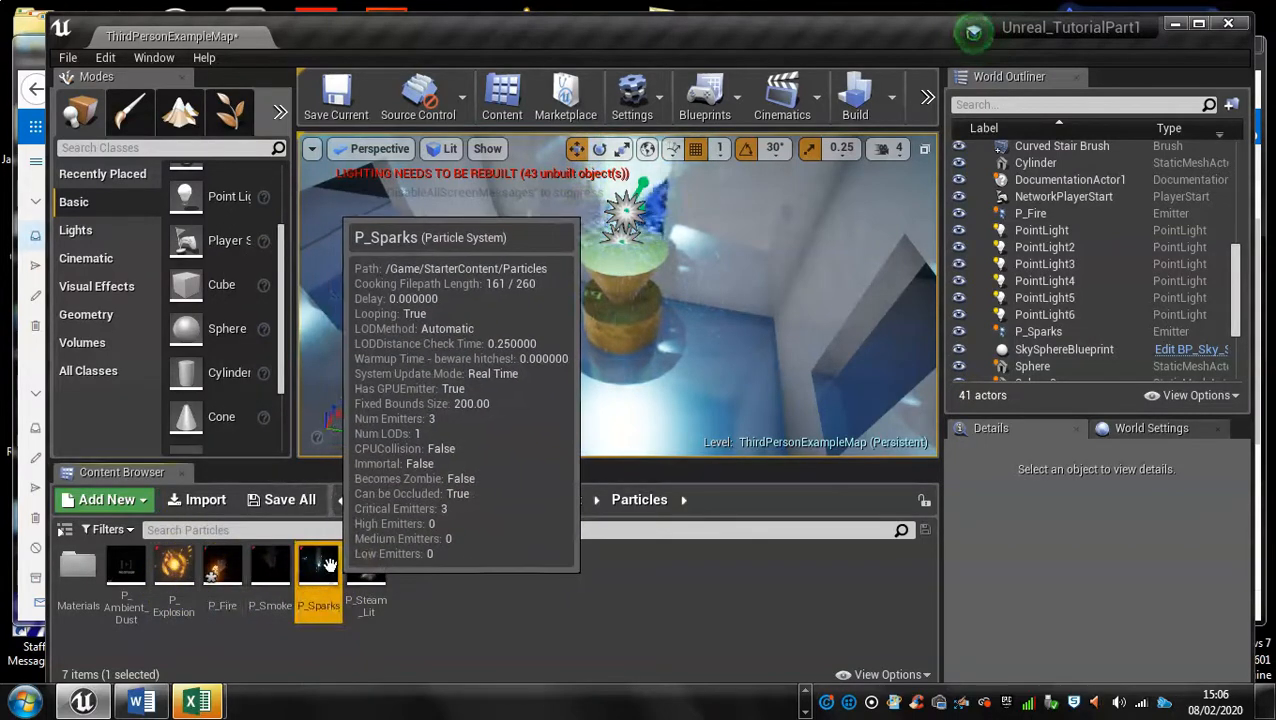
double_click(325, 568)
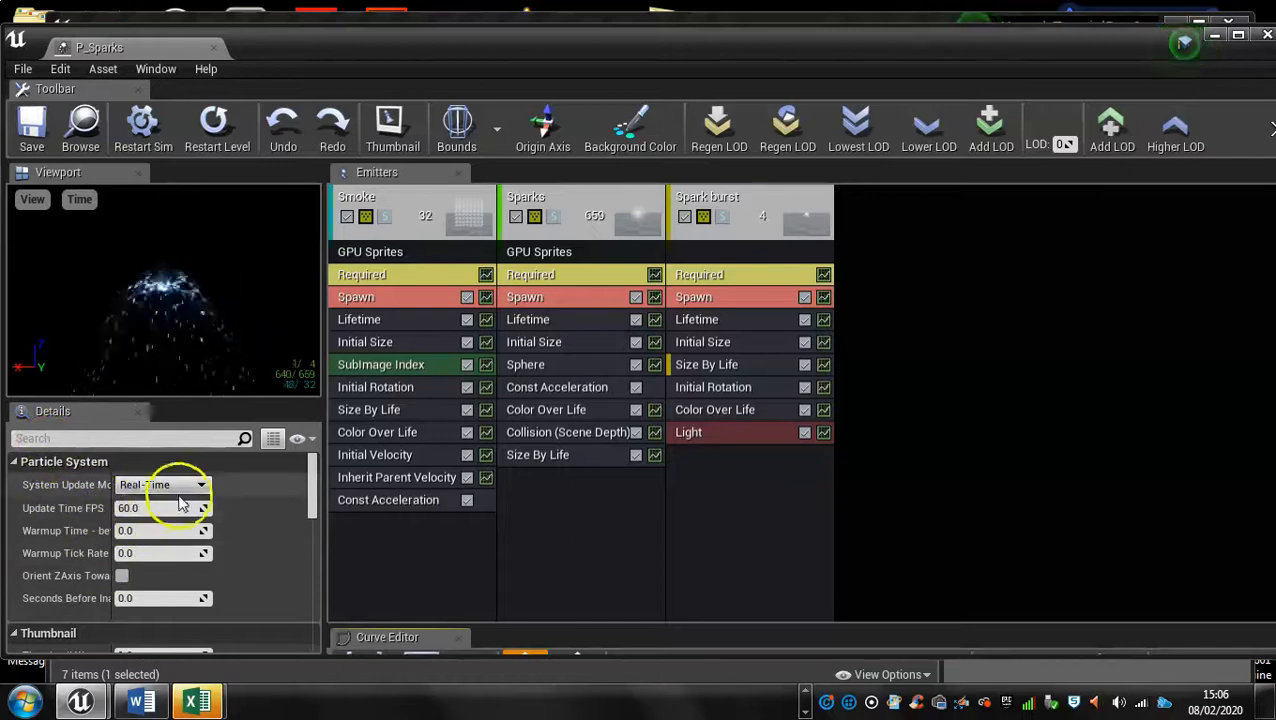
click(397, 436)
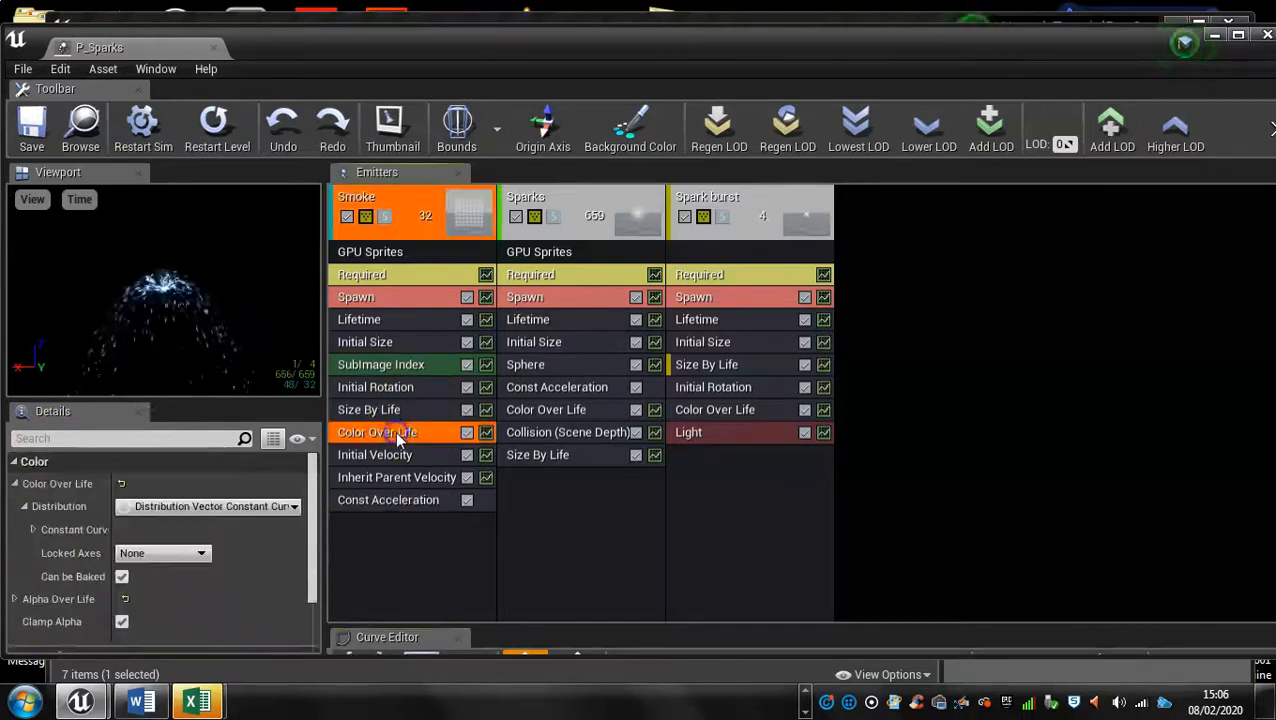
click(1265, 36)
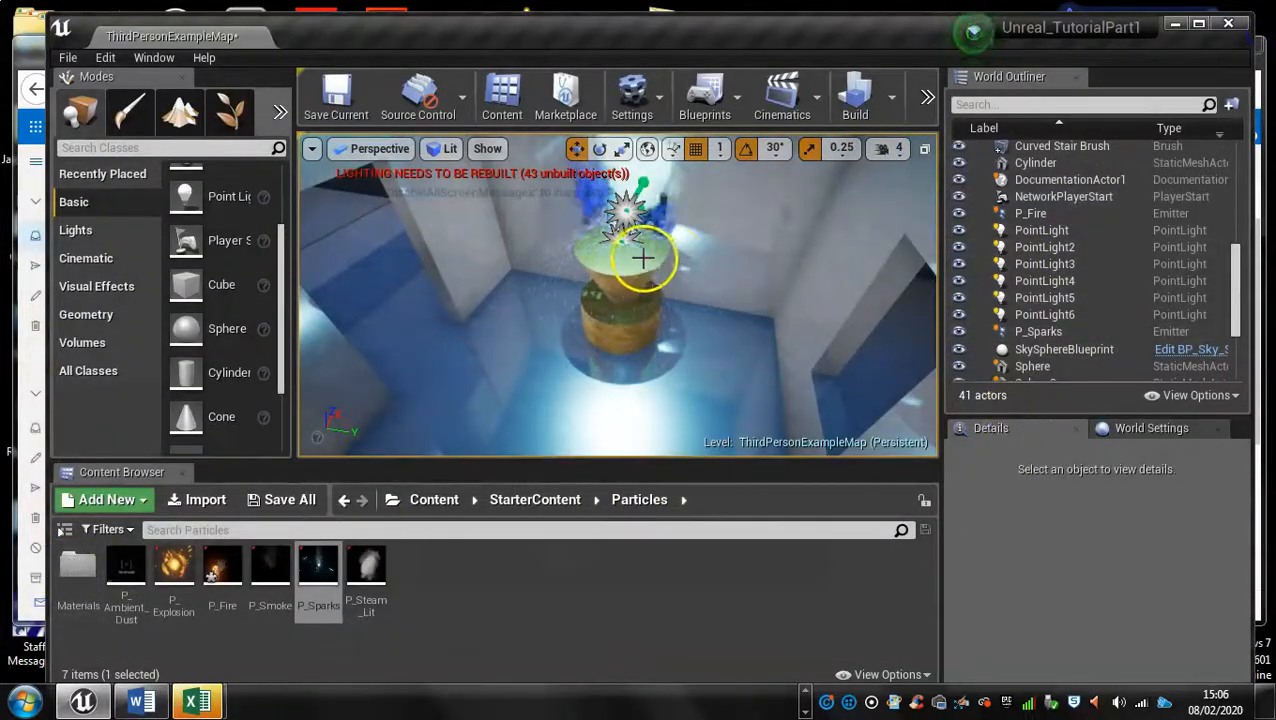
Select the P_Sparks emitter in the level and enlarge the Details area to show its Particles settings.
click(1048, 333)
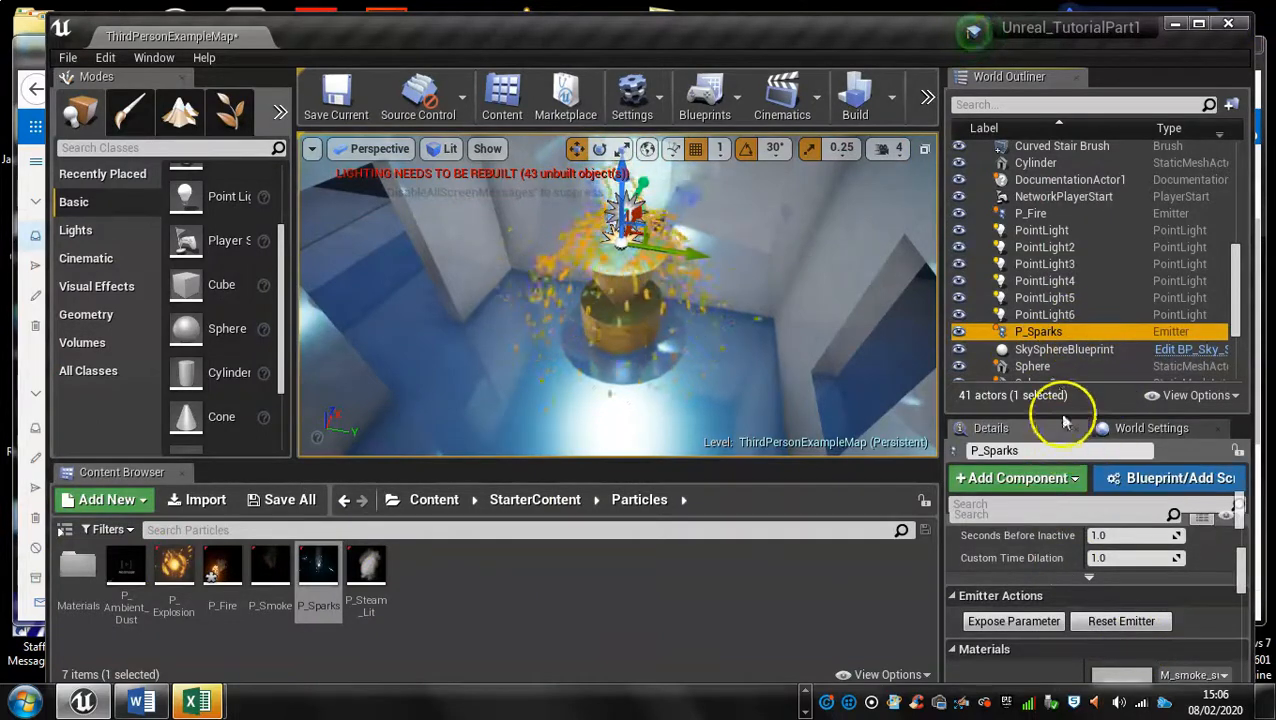
drag(1065, 416, 1065, 467)
scroll(1097, 592, down, 3)
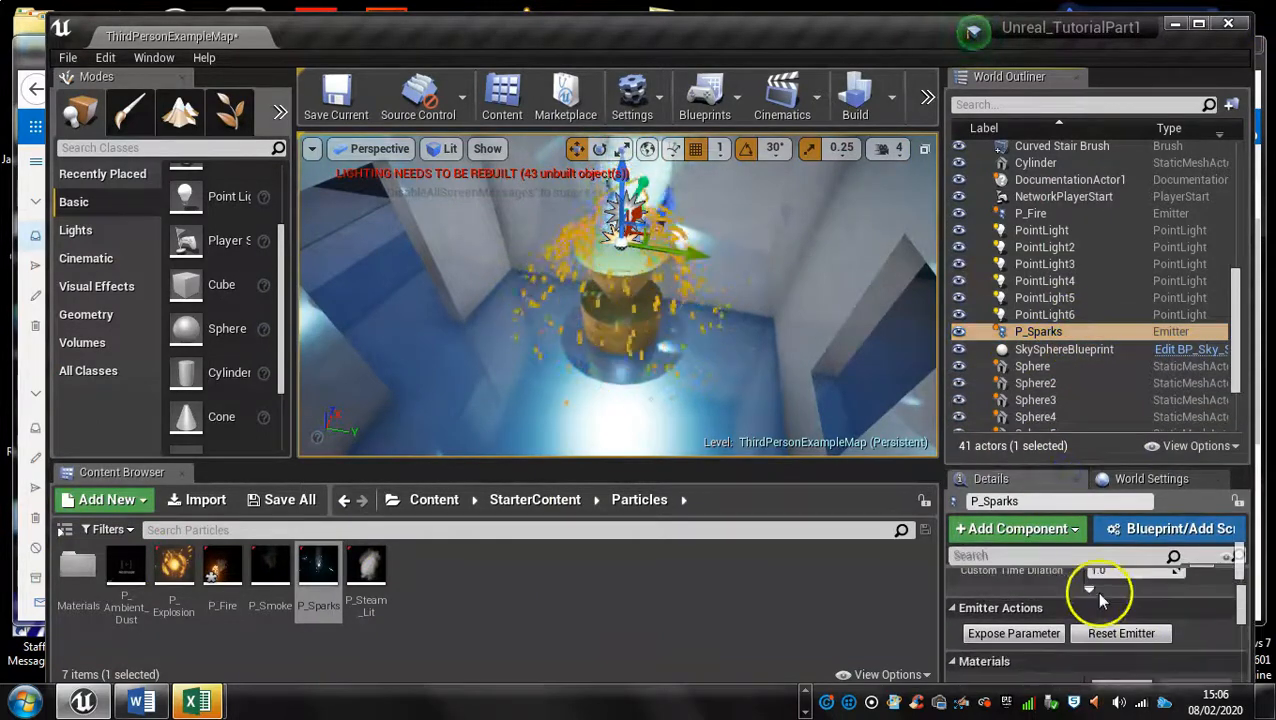
scroll(1097, 594, down, 3)
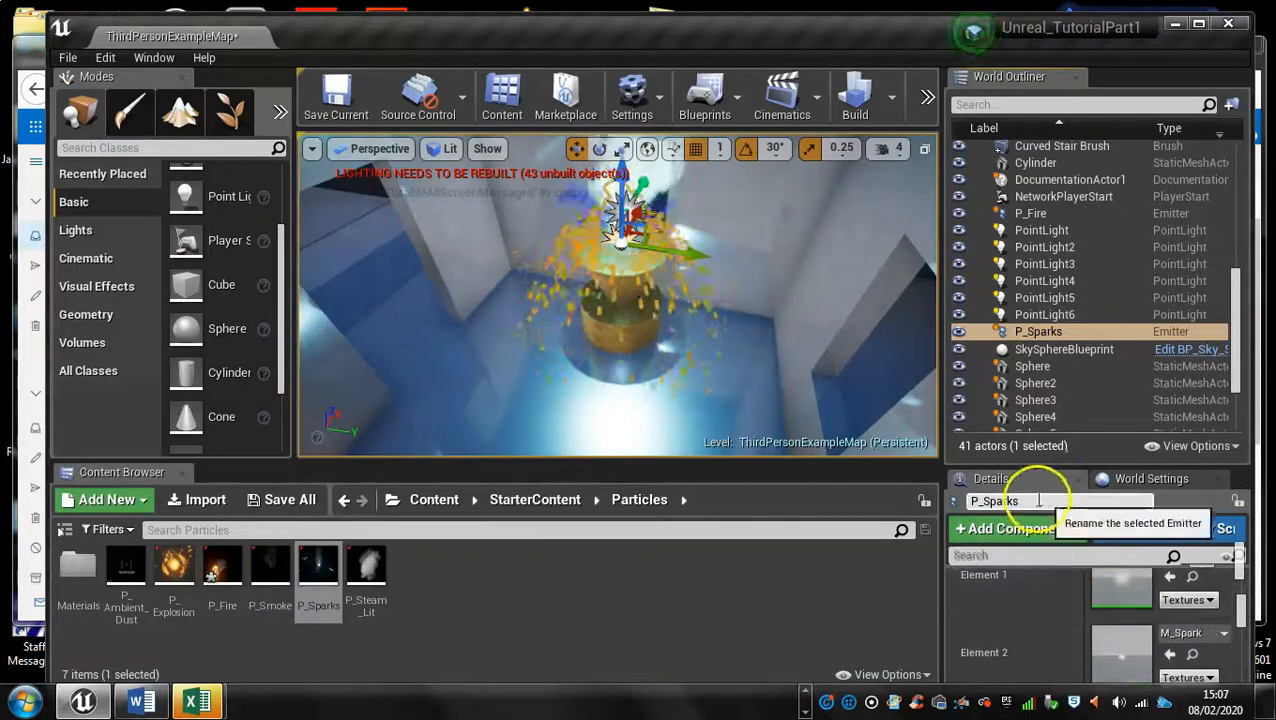
drag(1065, 463, 1068, 232)
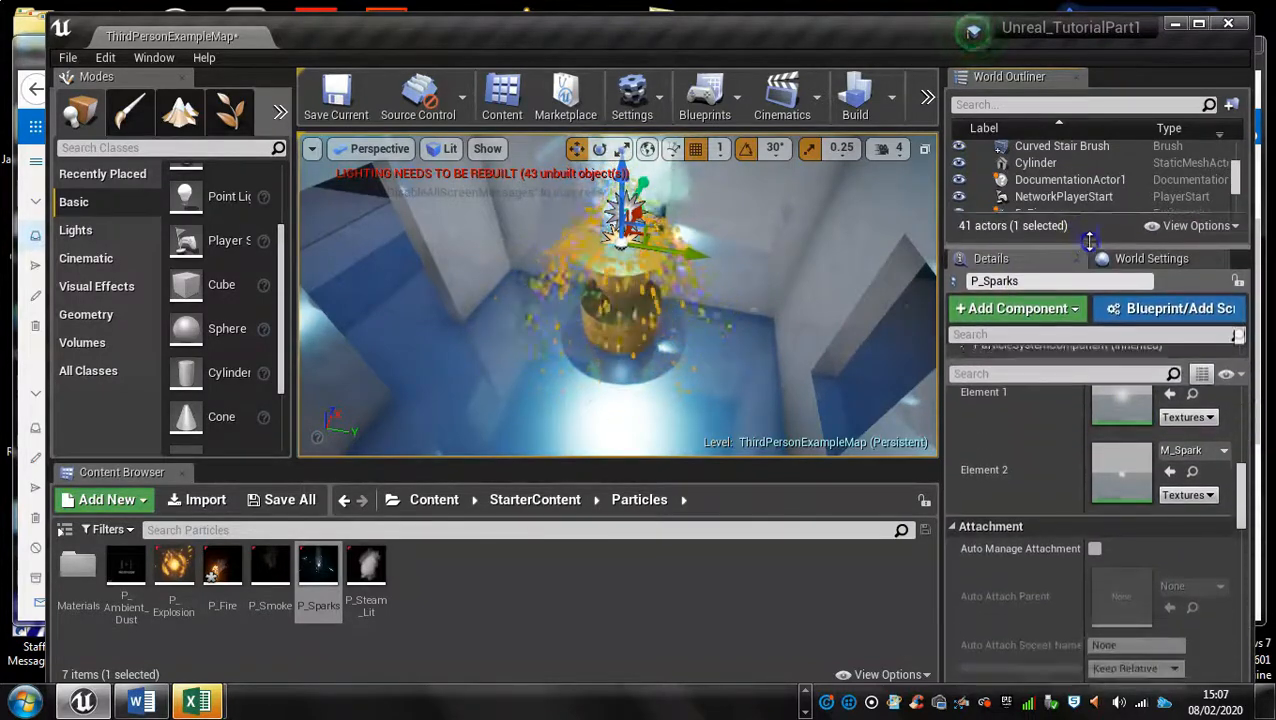
scroll(1060, 445, up, 8)
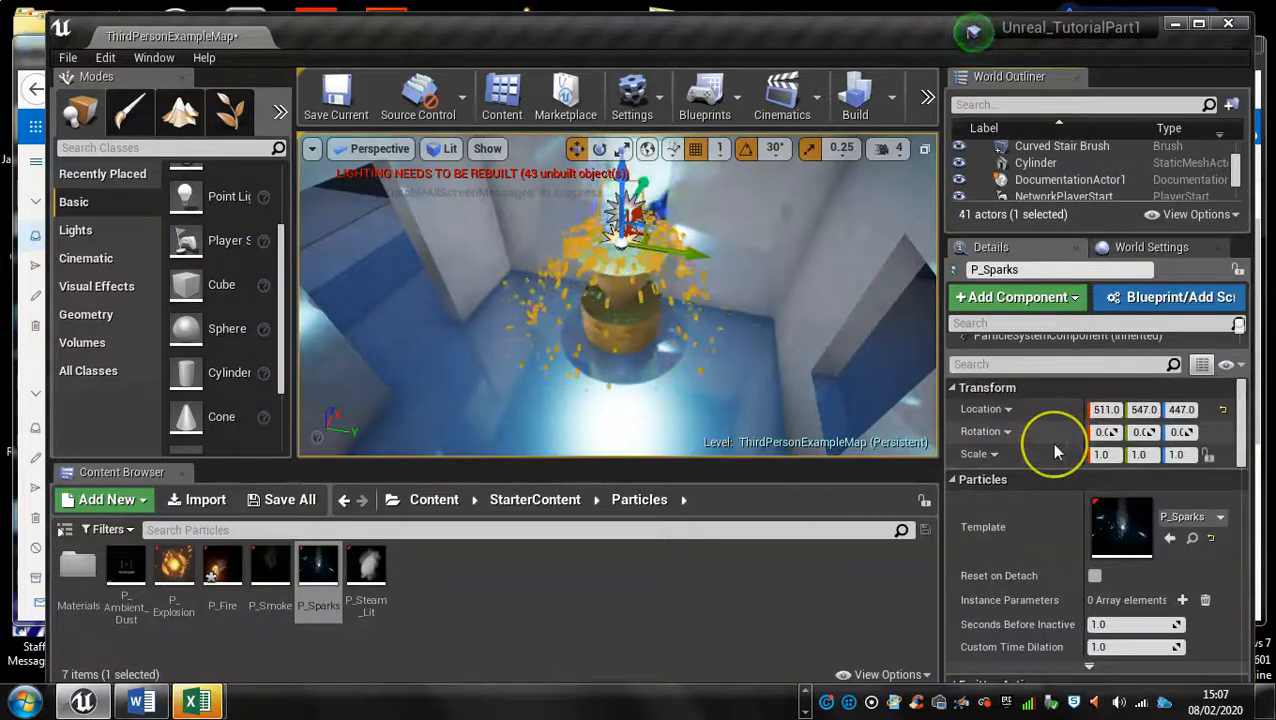
scroll(1054, 452, down, 1)
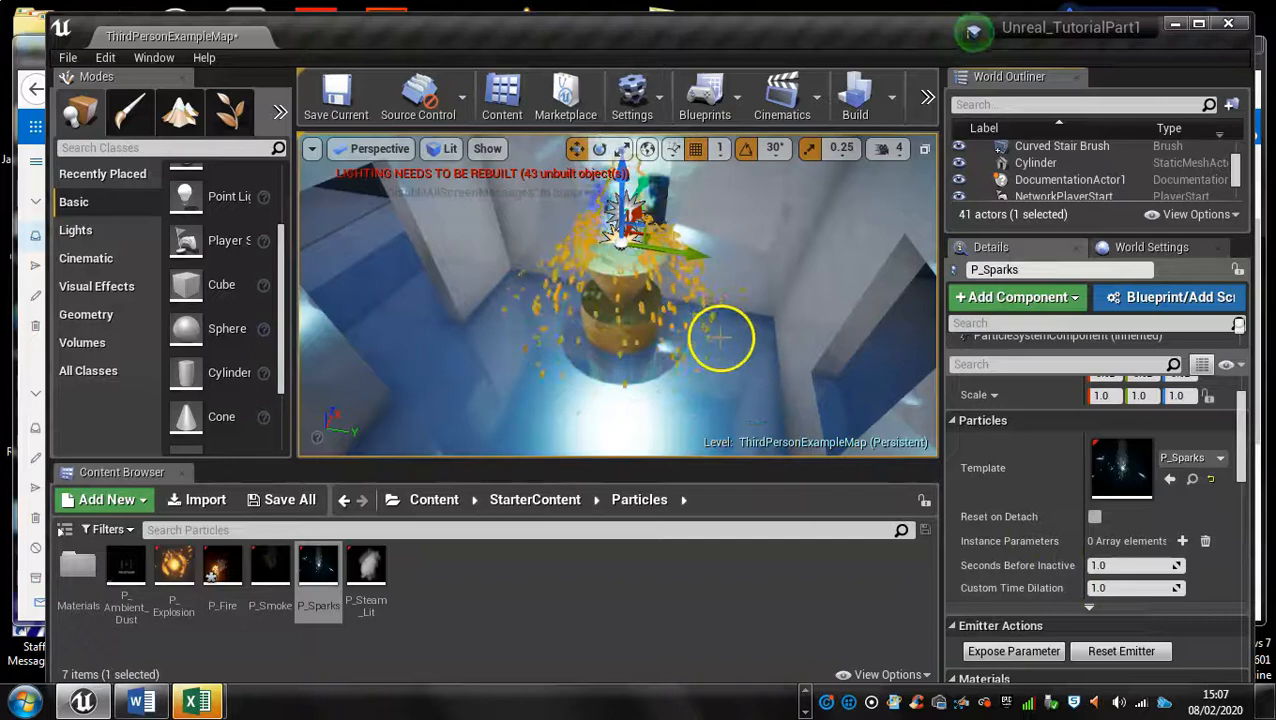
Slow the P_Sparks emitter by adjusting its Custom Time Dilation to about 0.32.
click(1100, 588)
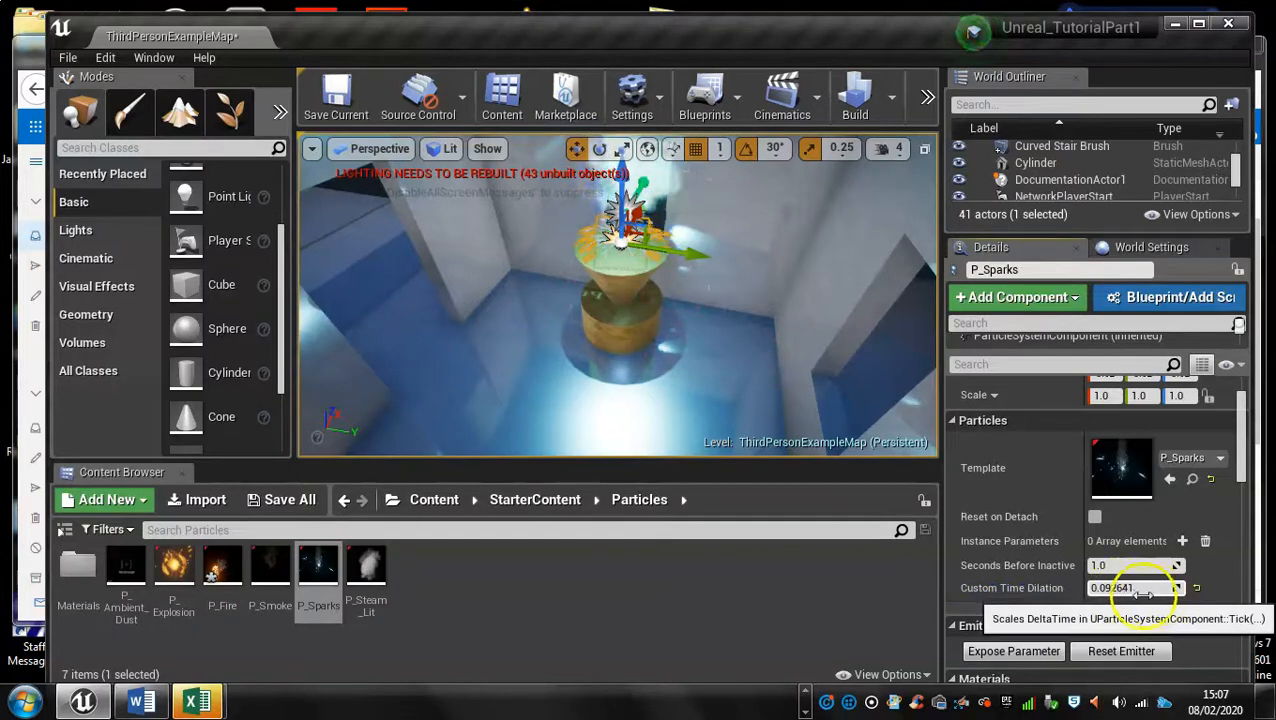
click(1103, 588)
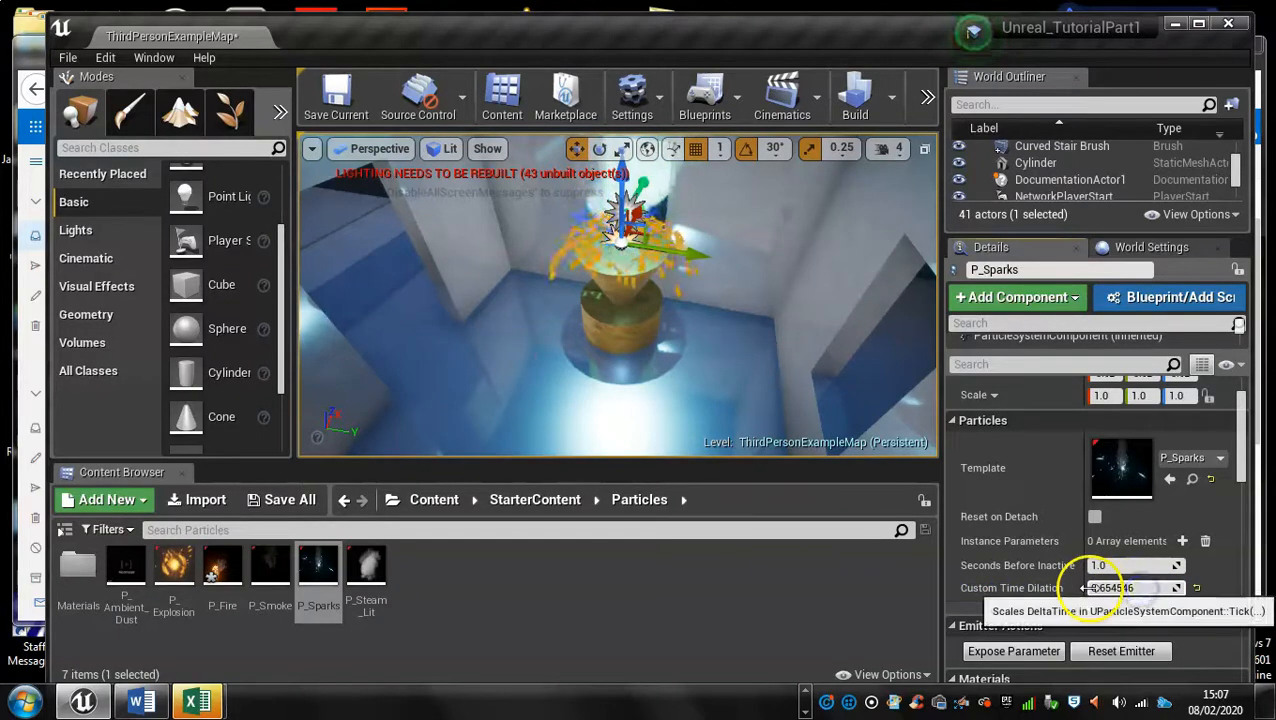
click(1100, 588)
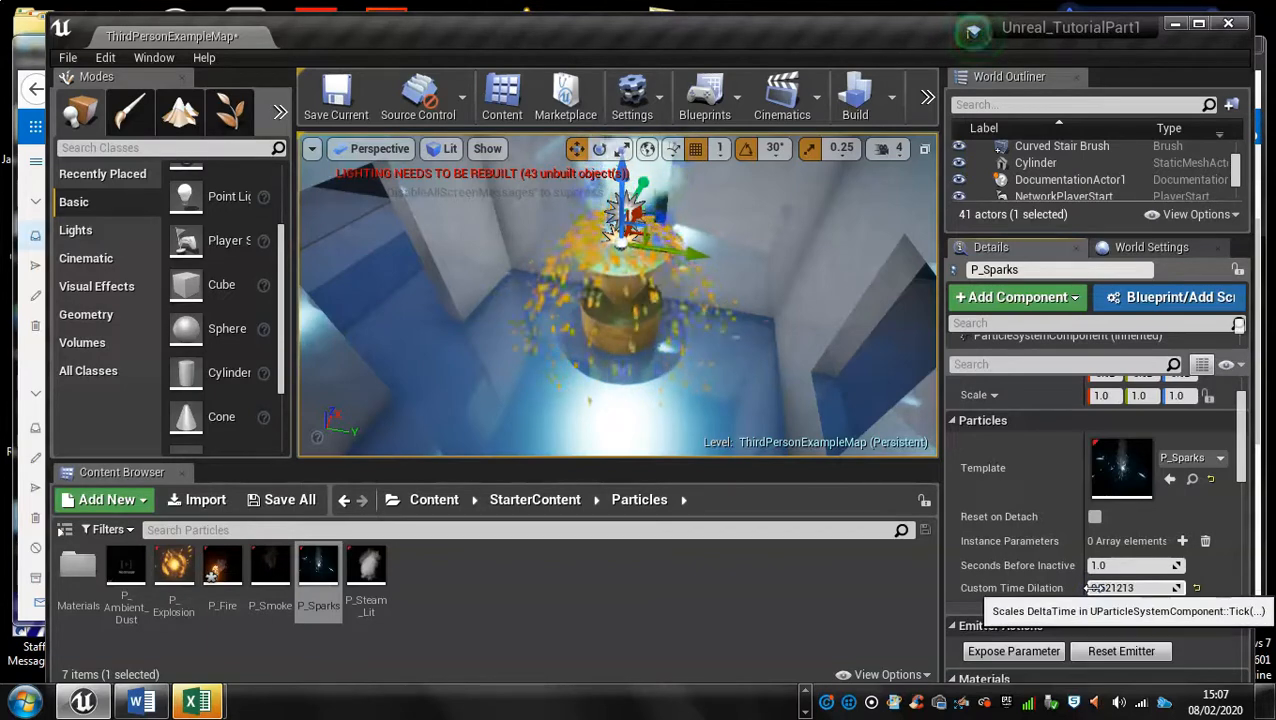
click(1093, 588)
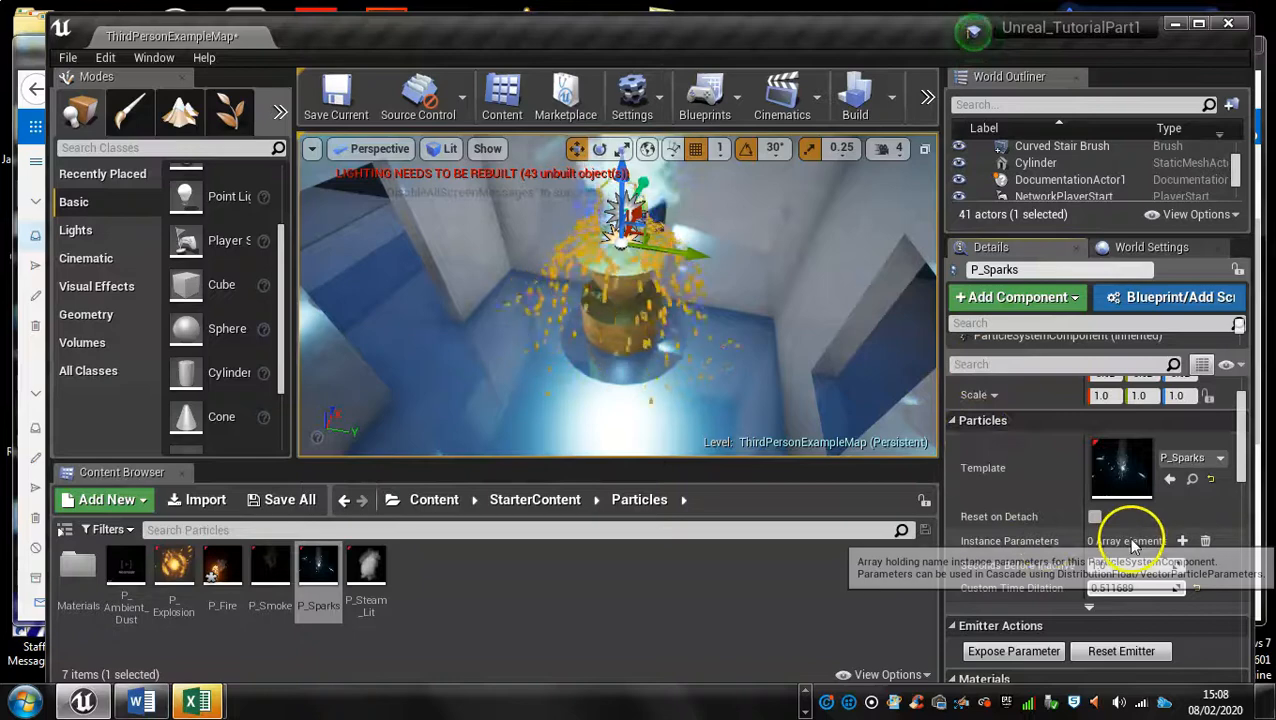
click(1092, 588)
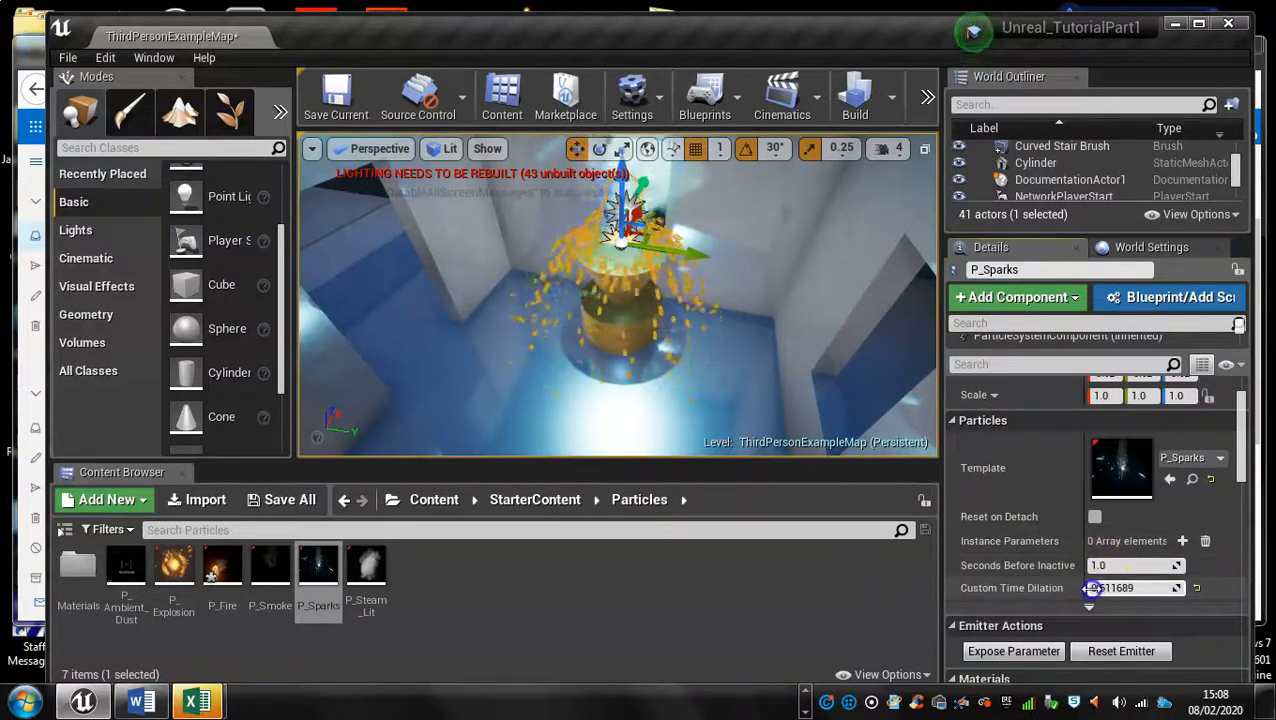
drag(1092, 588, 1091, 588)
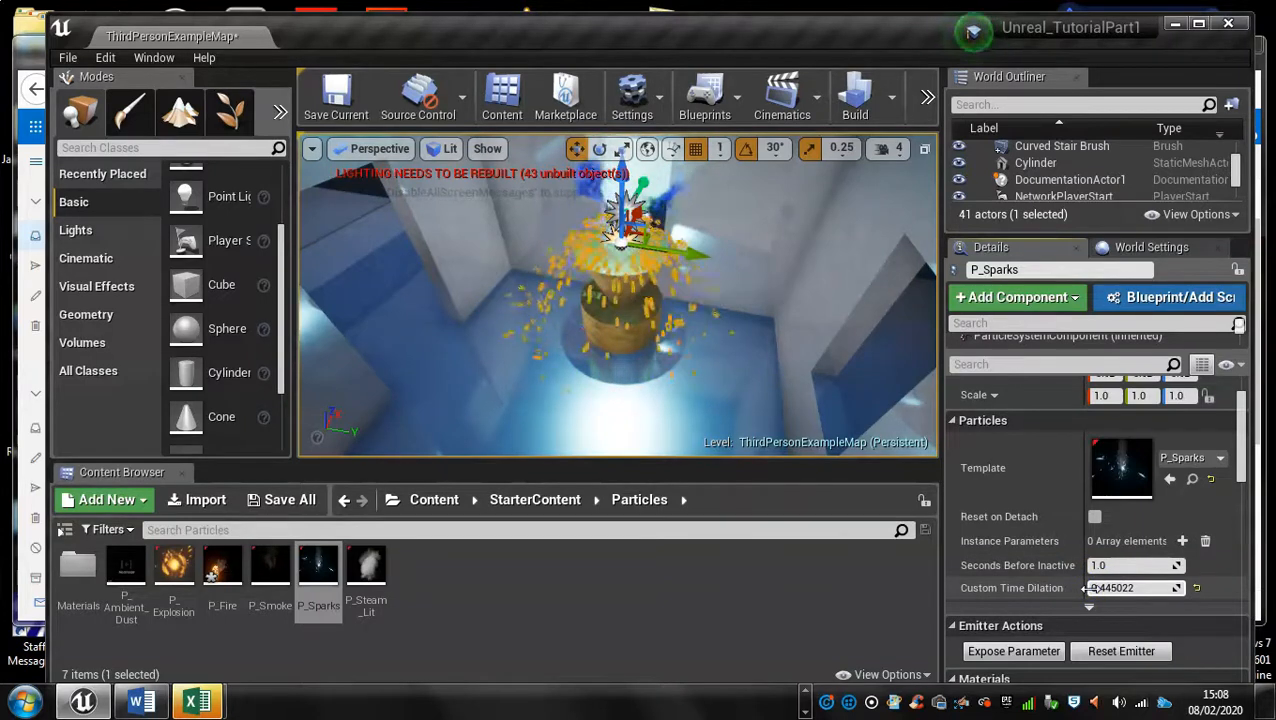
drag(1090, 588, 1089, 597)
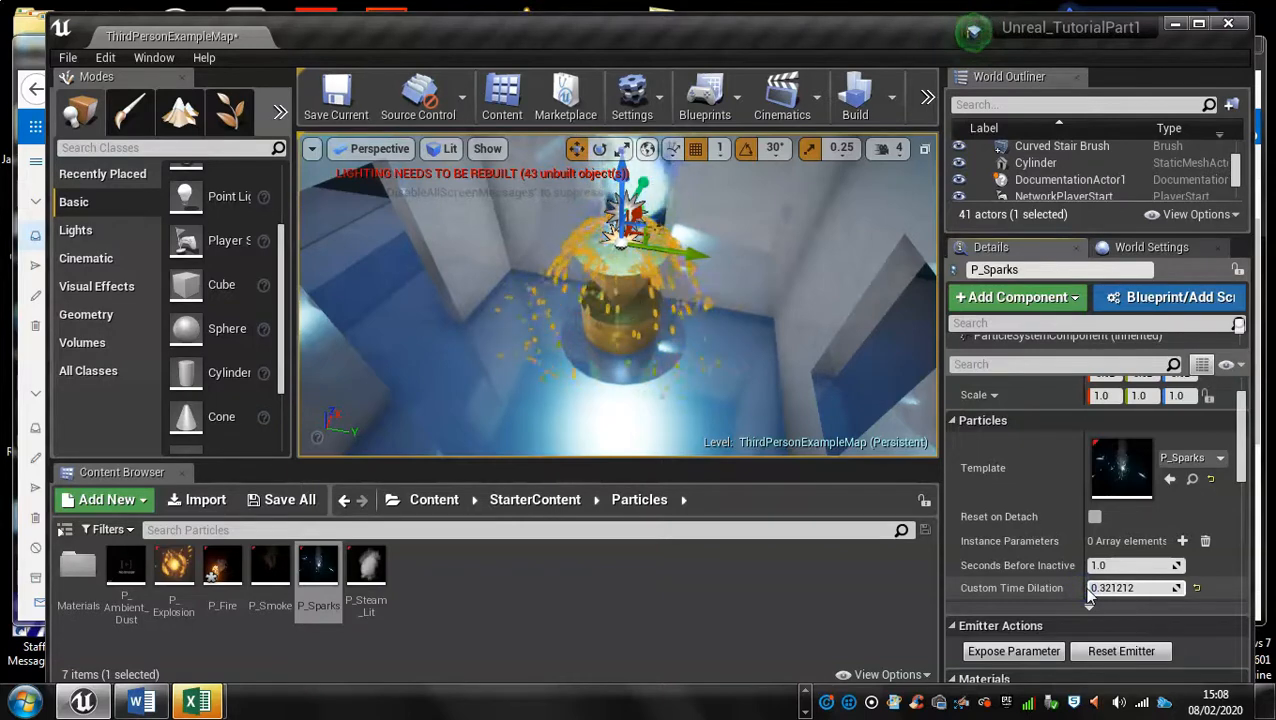
Play the level in the viewport and run the character up to the gold pedestal.
click(927, 97)
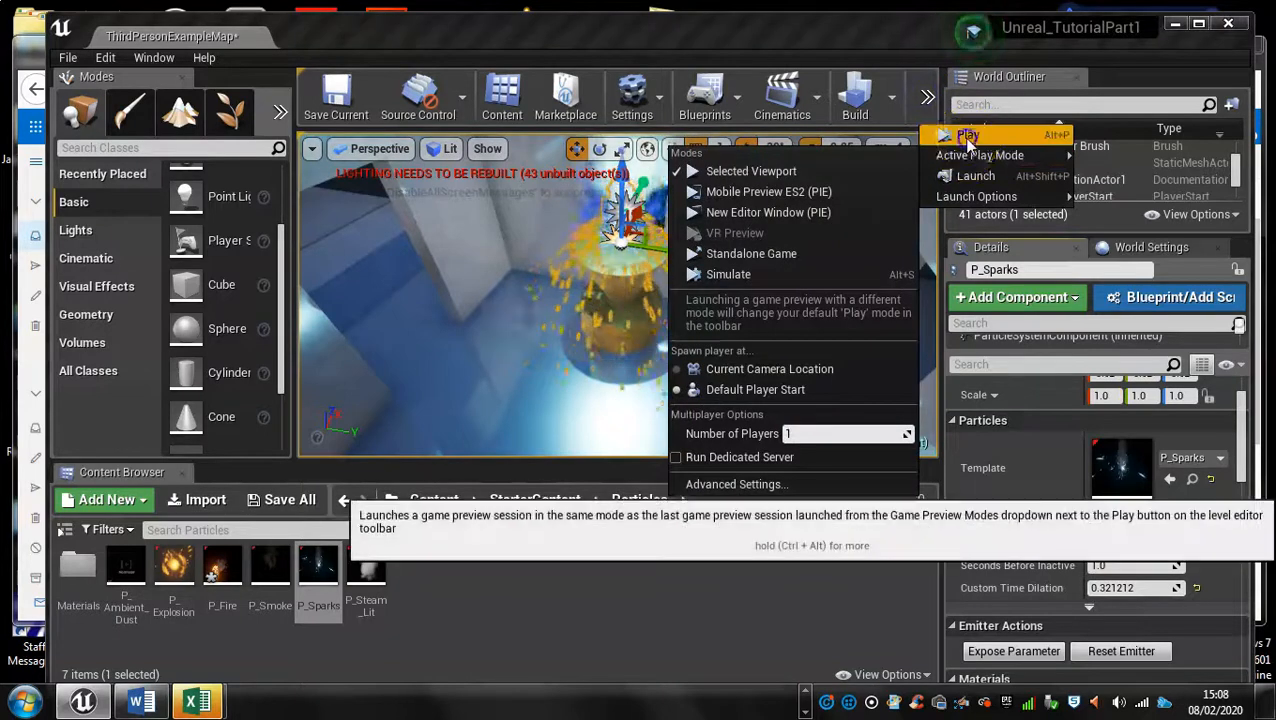
click(957, 134)
key(w)
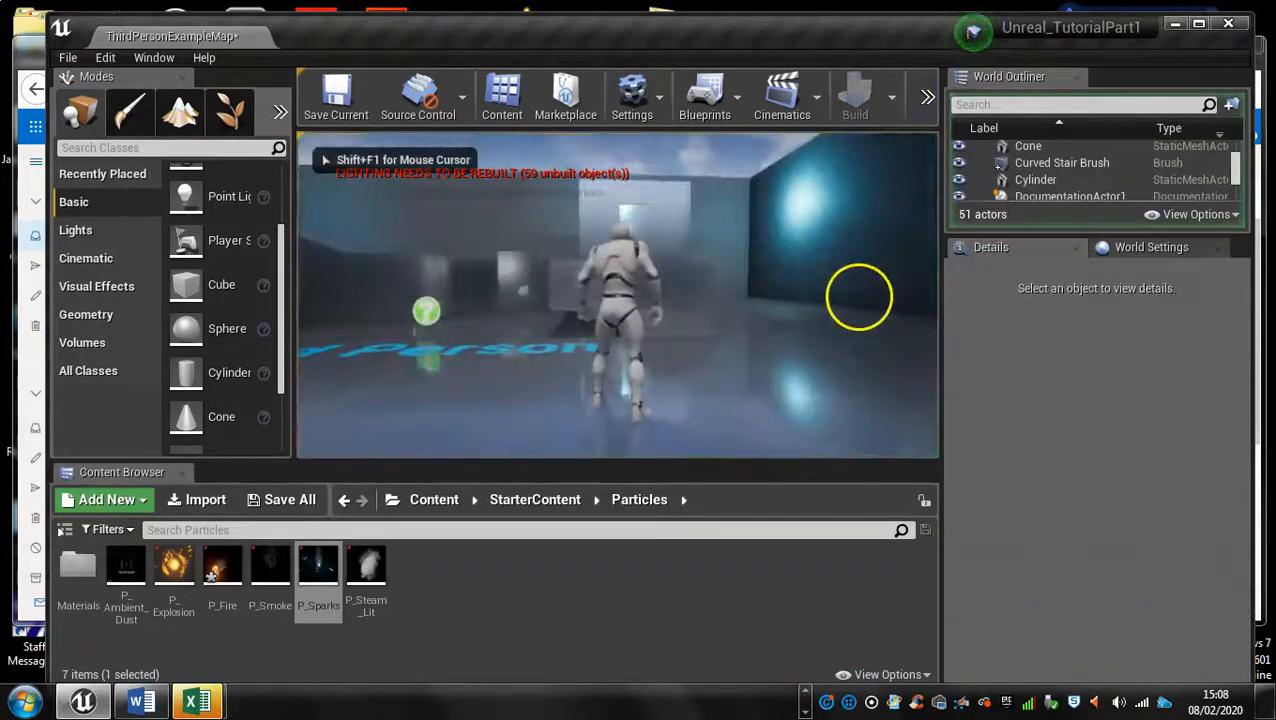
key(w)
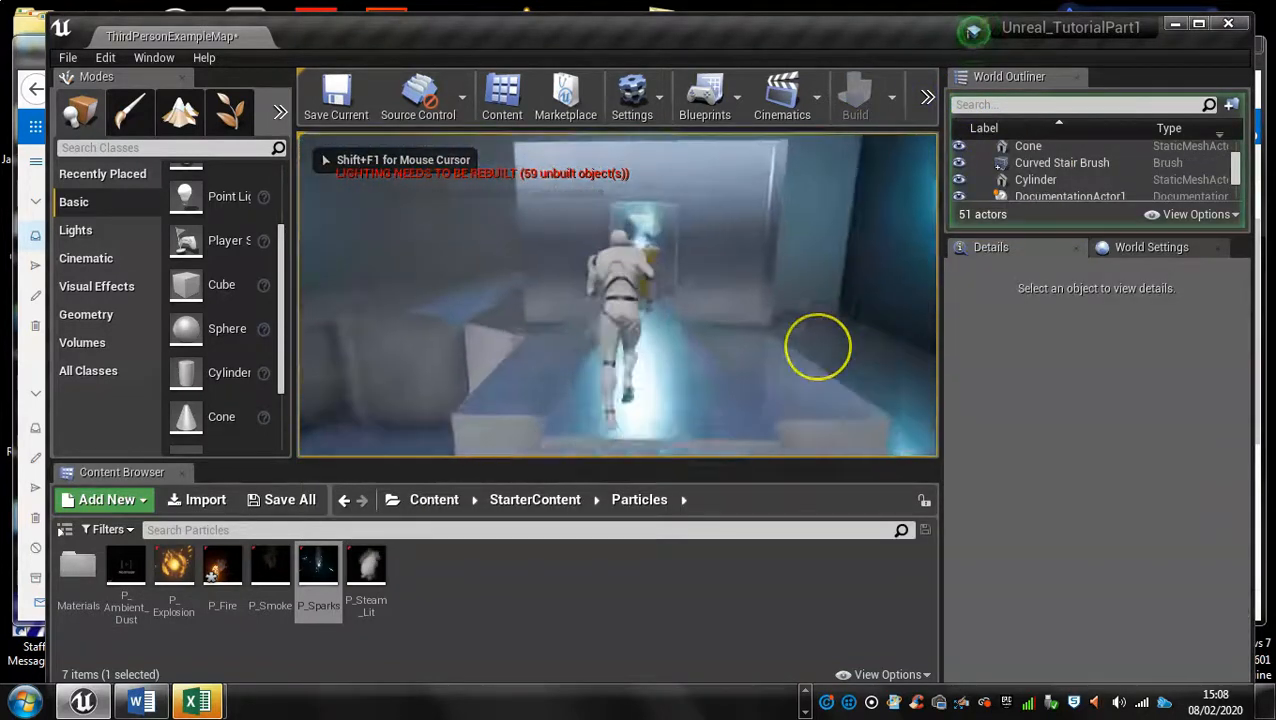
key(w)
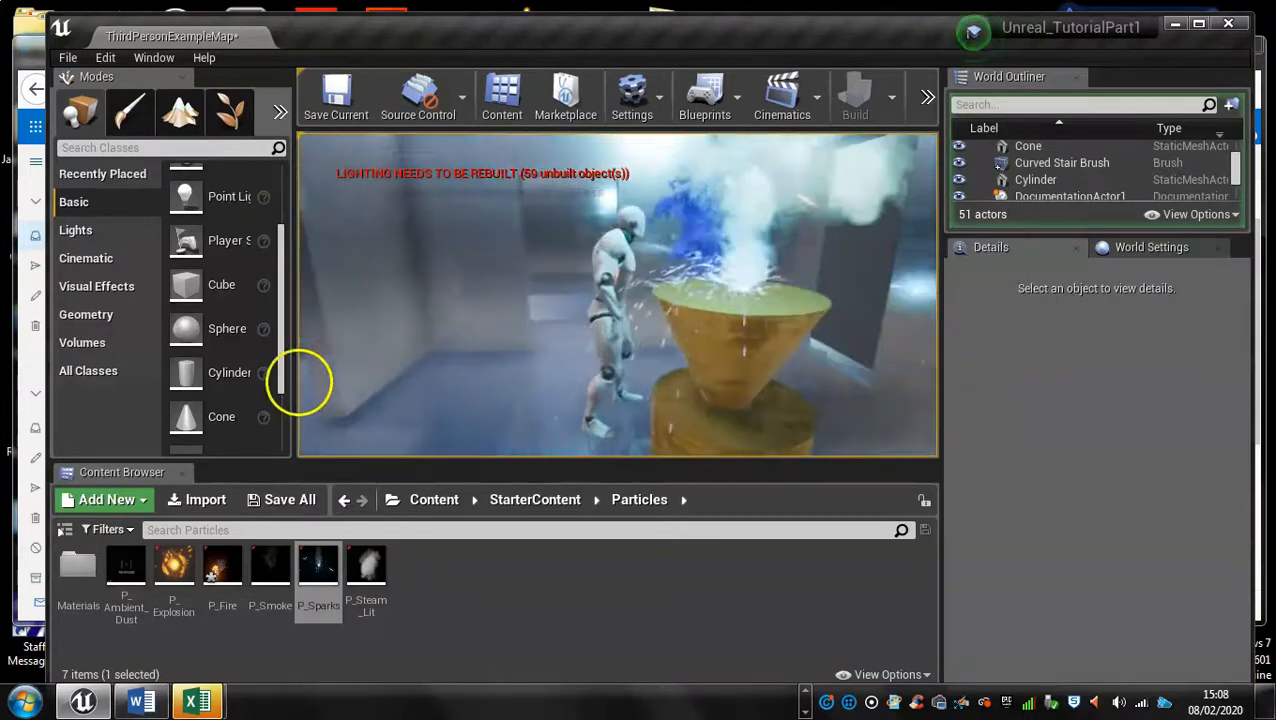
Walk the character around the gold pedestal to inspect the slowed sparks and blue fire from several sides.
key(w)
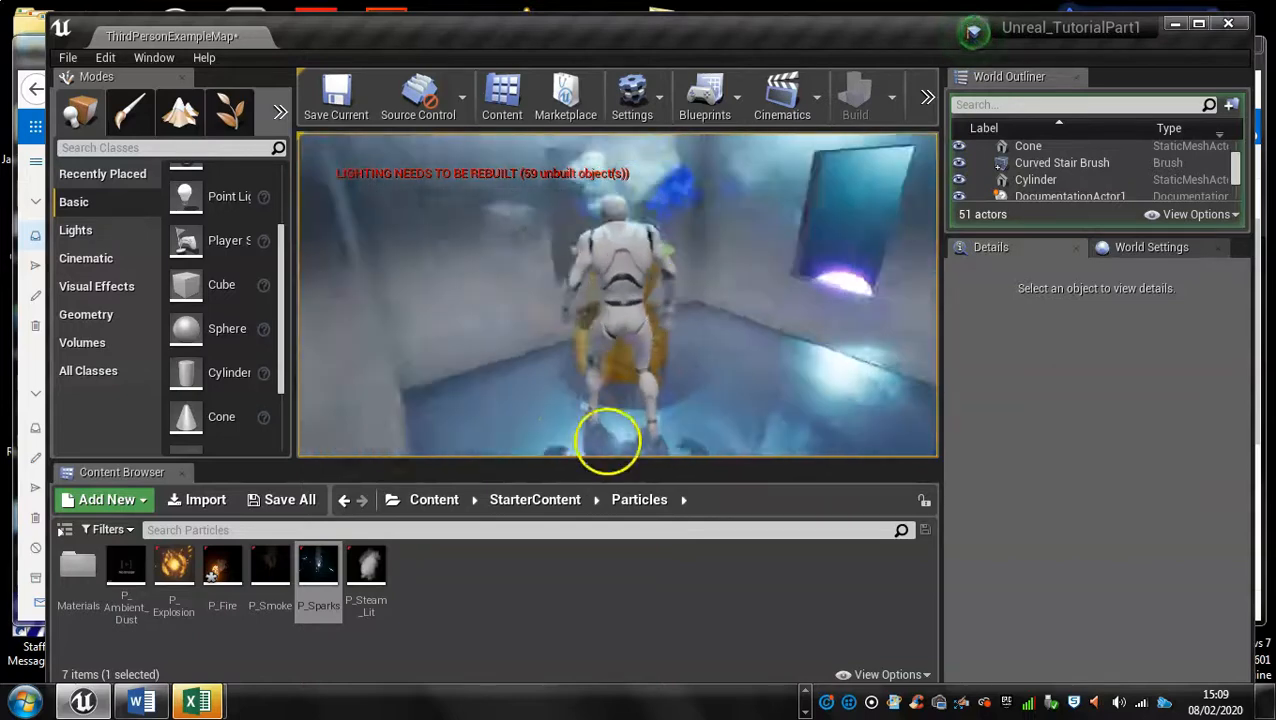
key(w)
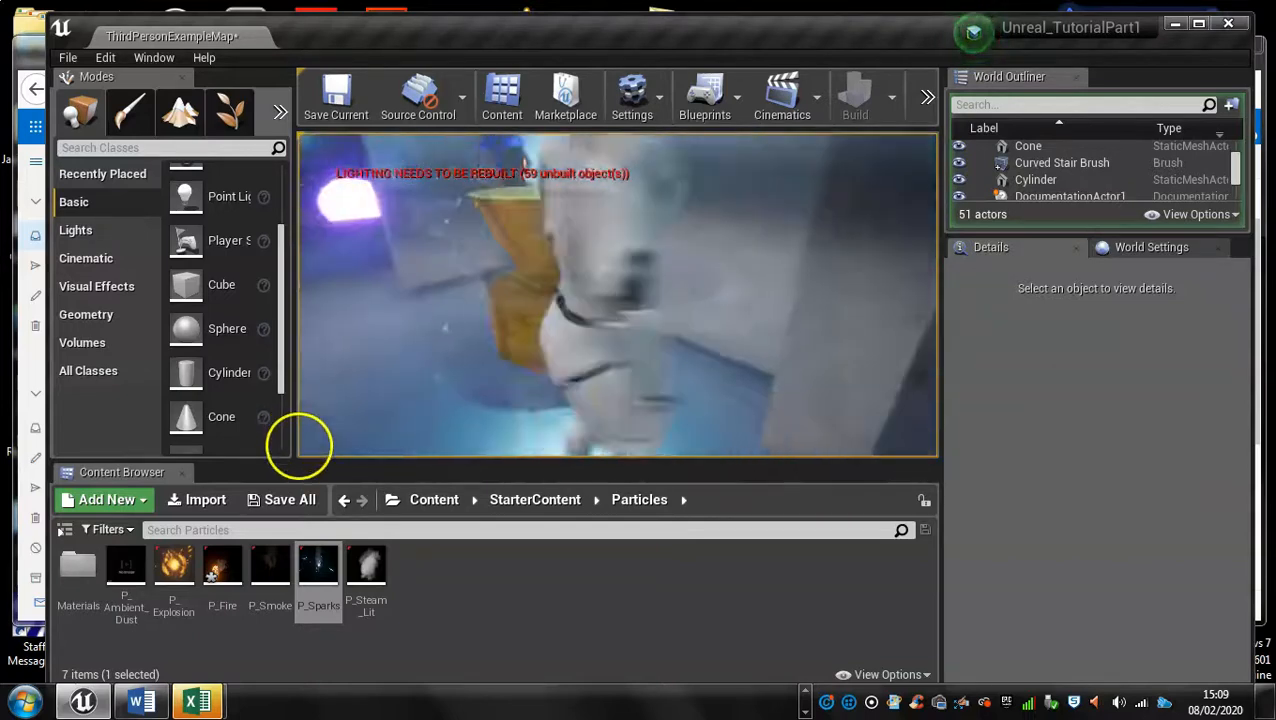
key(w)
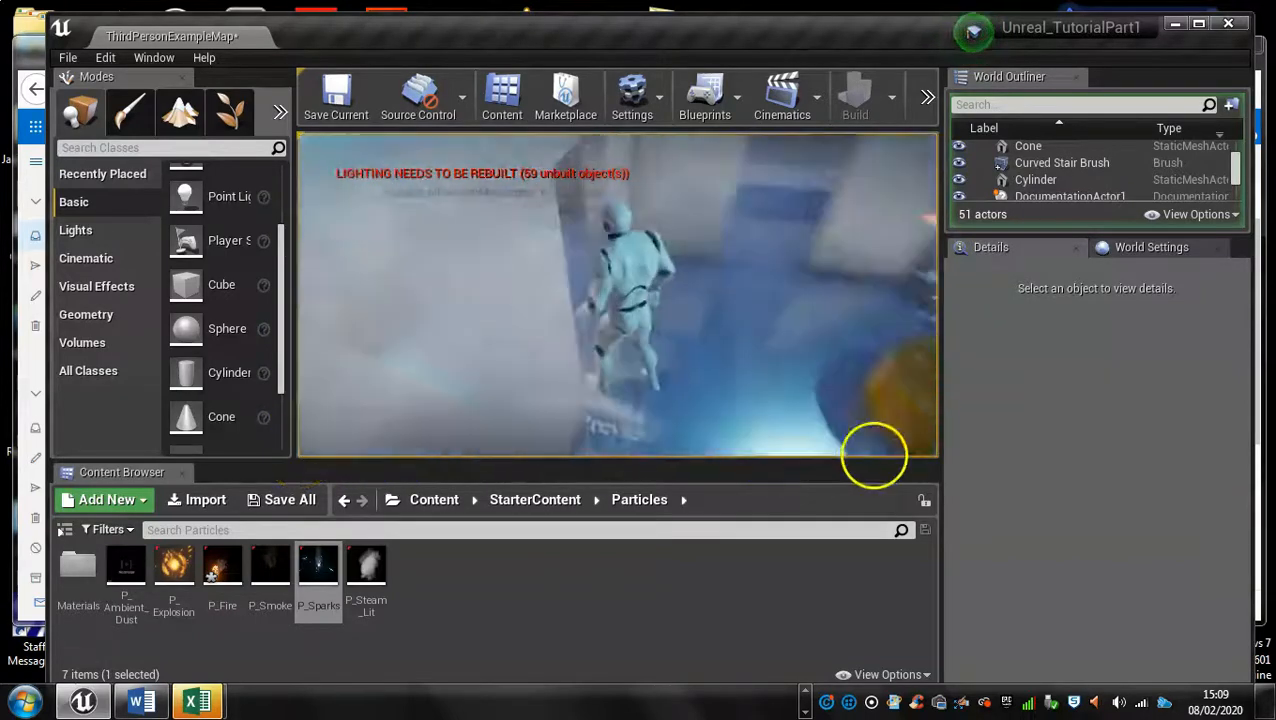
key(w)
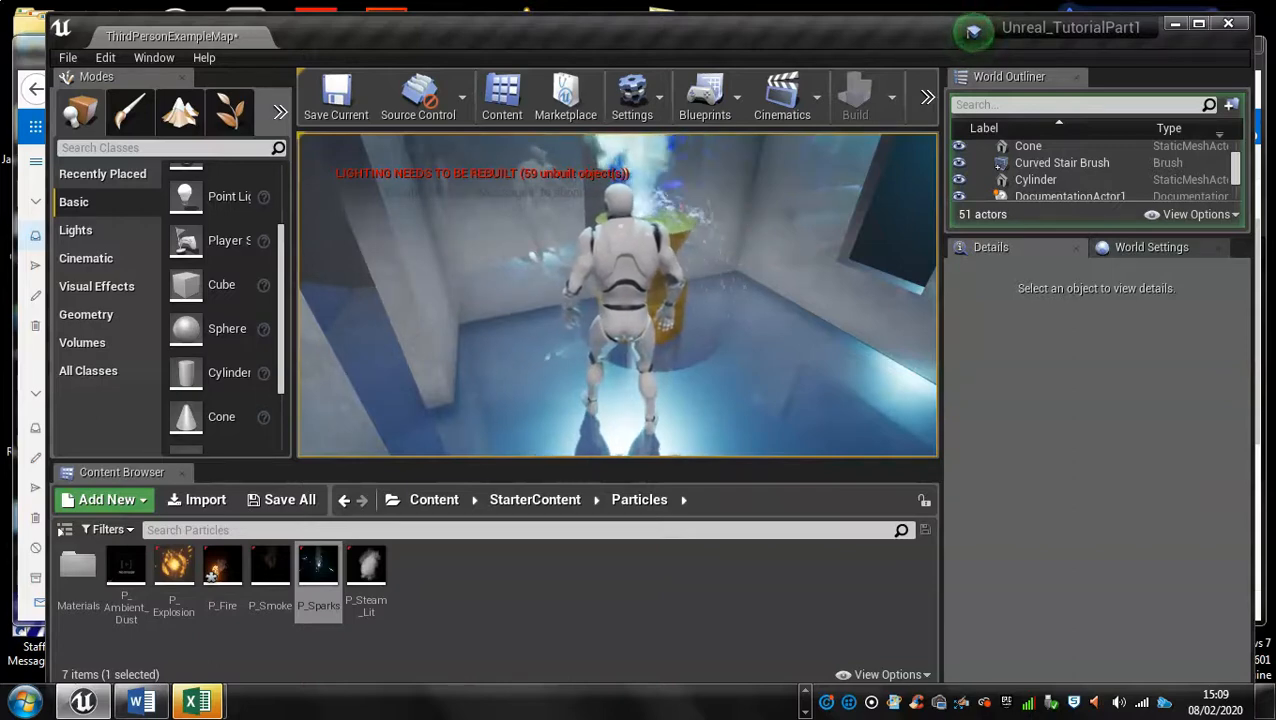
key(w)
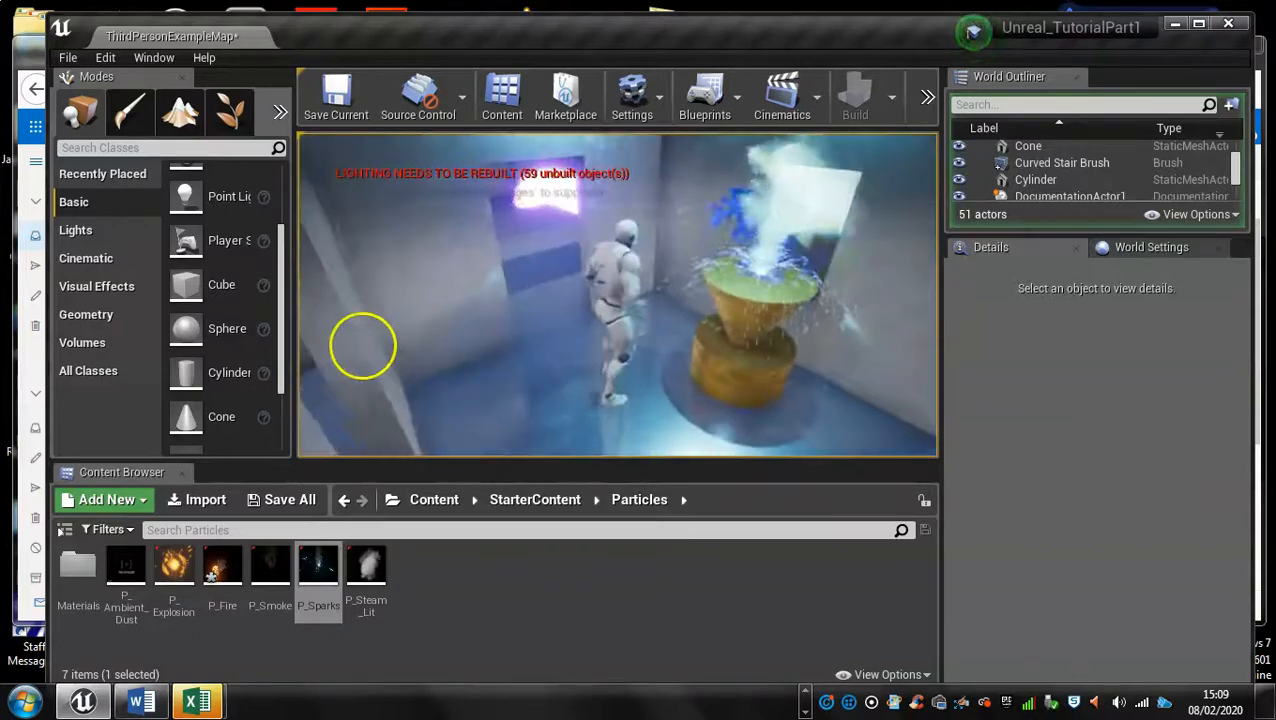
key(w)
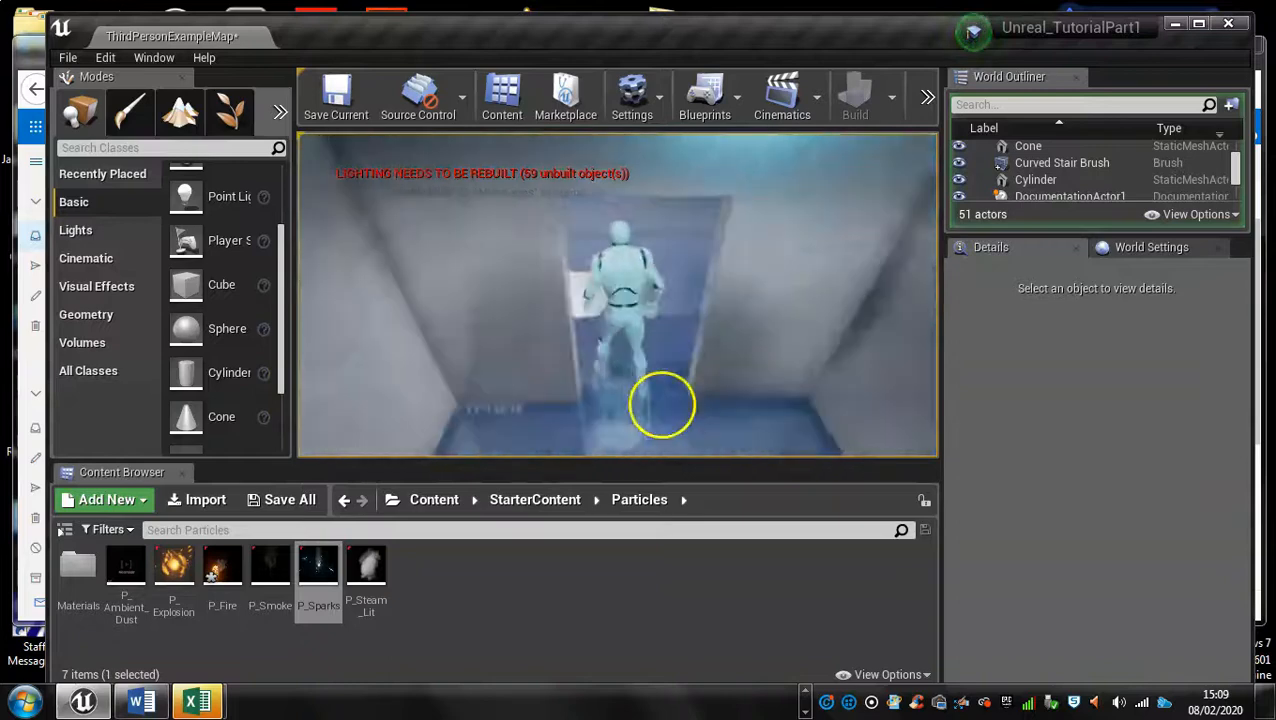
Run the character out of the pedestal room, across the level floor past the purple lights, and up to a view of the pedestal.
key(w)
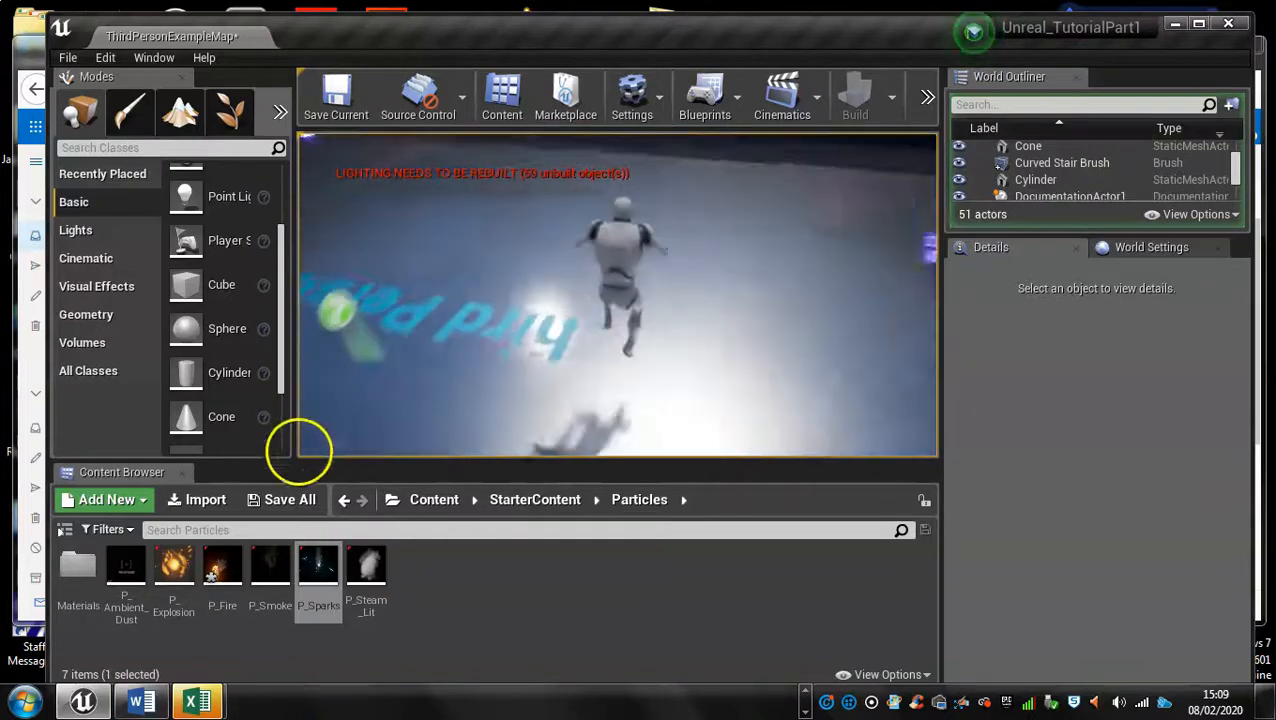
key(w)
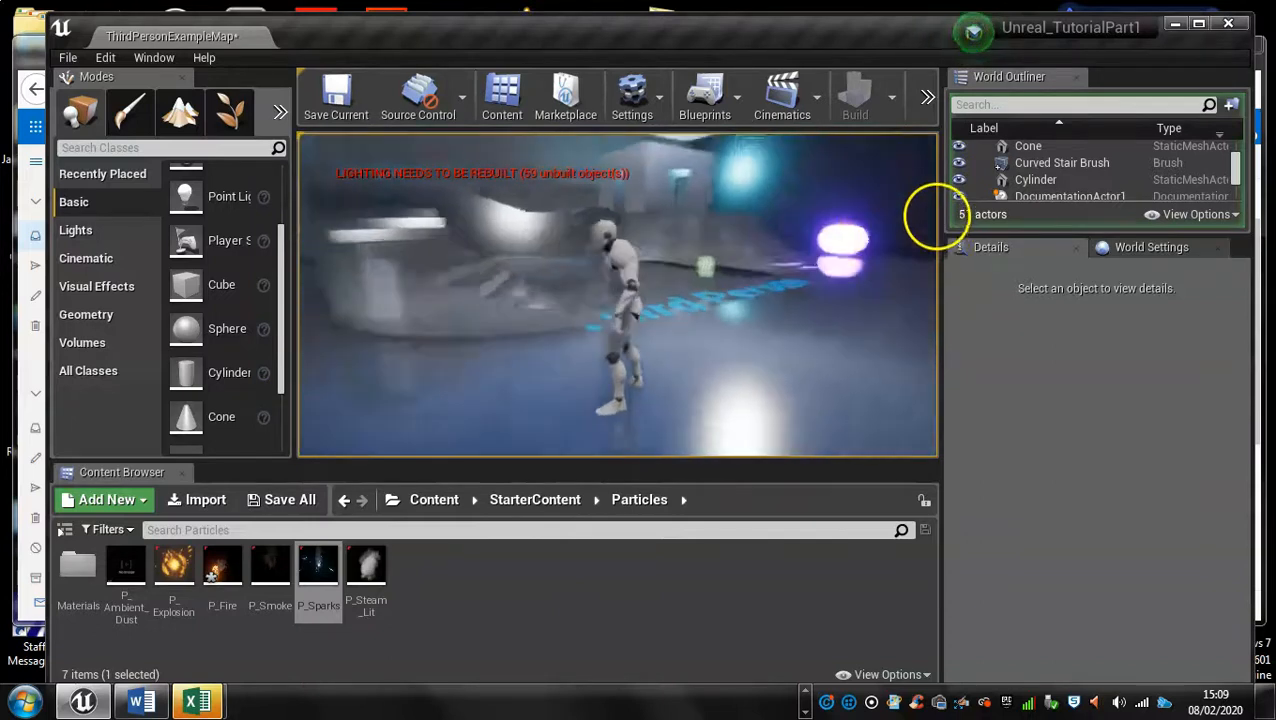
key(w)
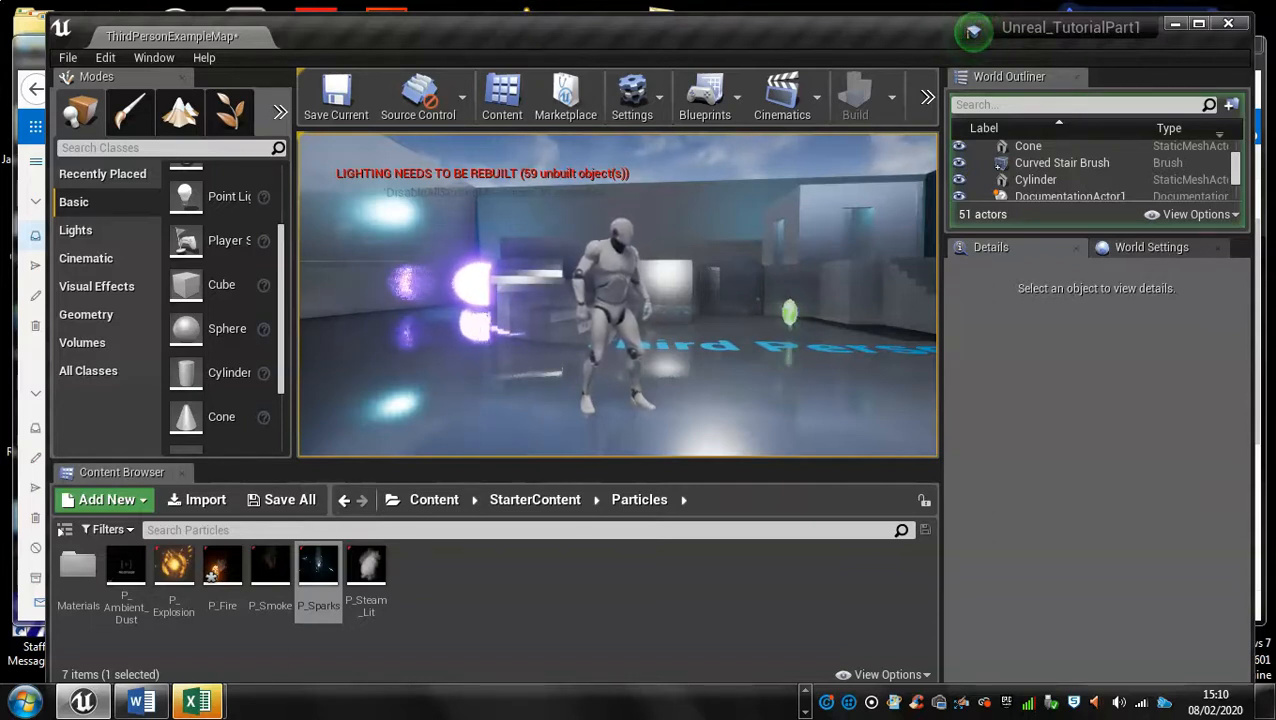
key(w)
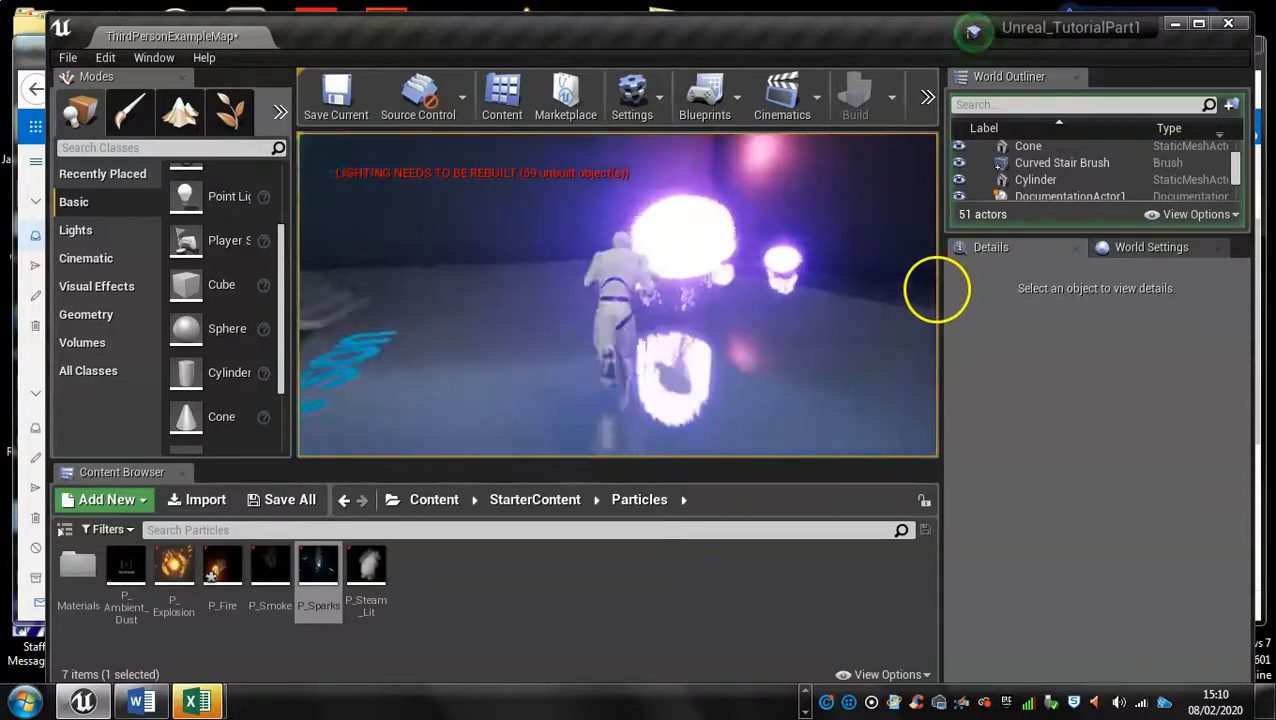
key(w)
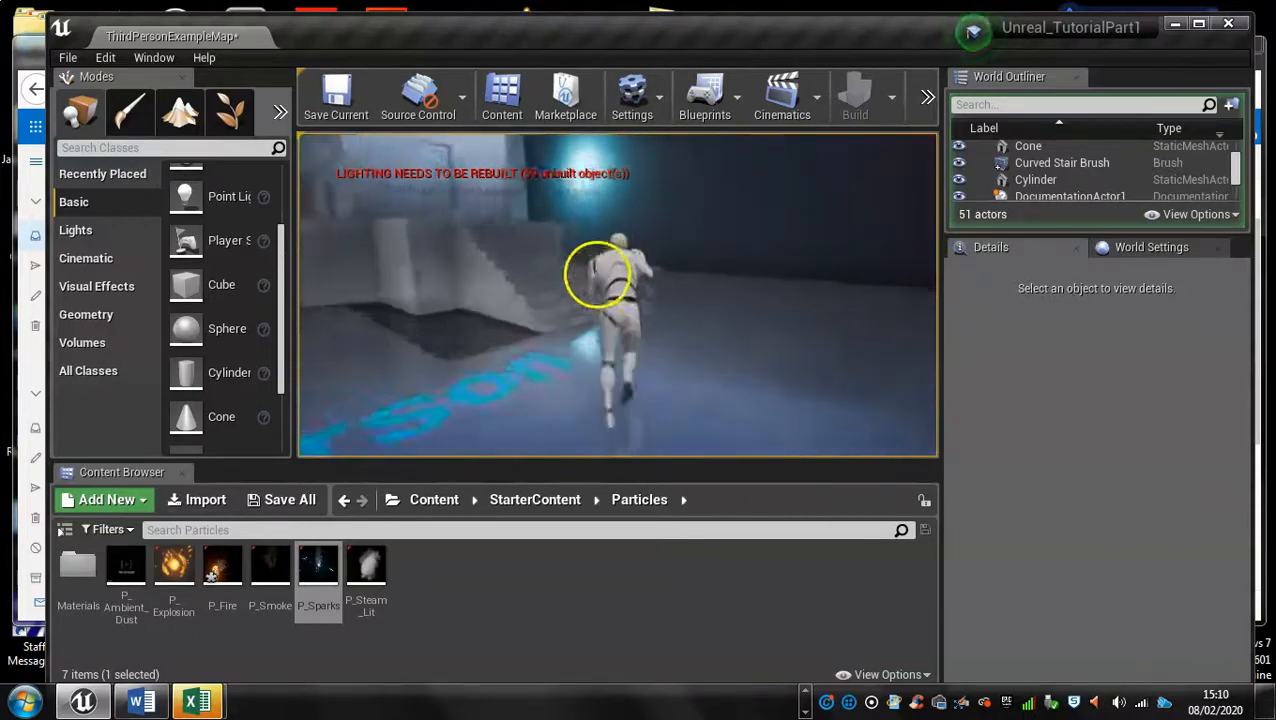
key(w)
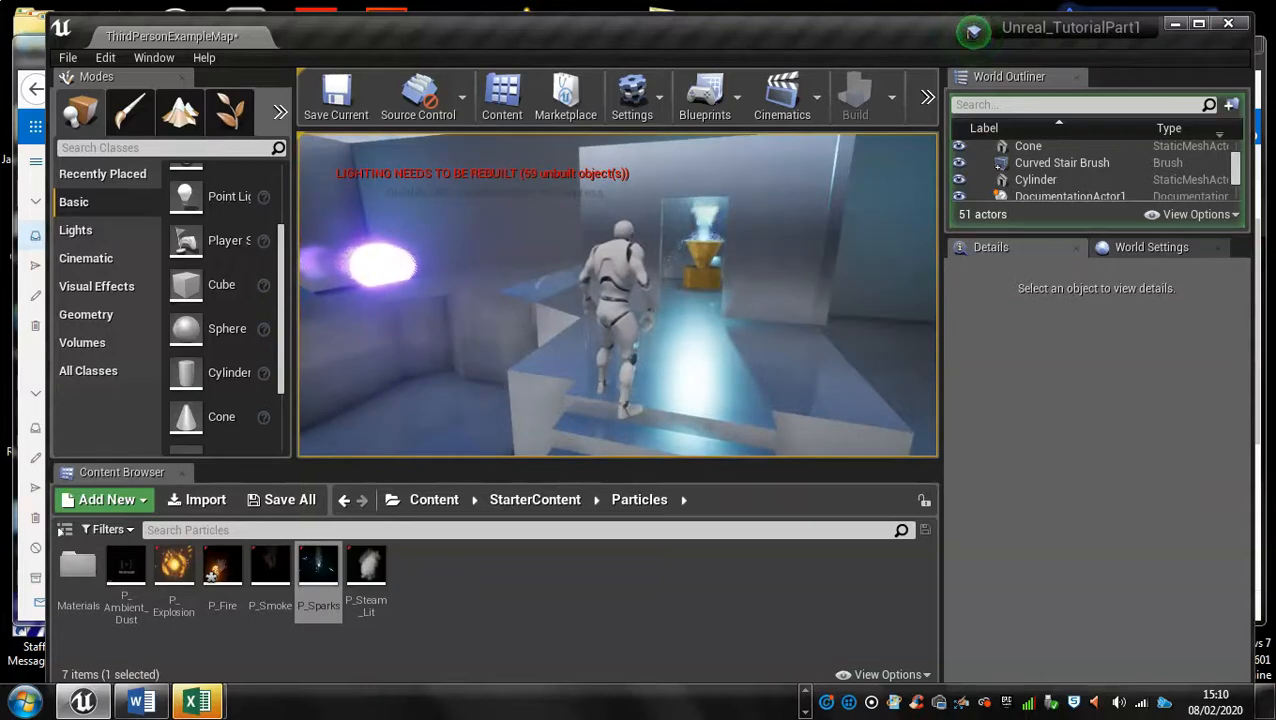
Run the character past the floor text and up the curved stairs to the raised platform facing the gold pedestal.
key(w)
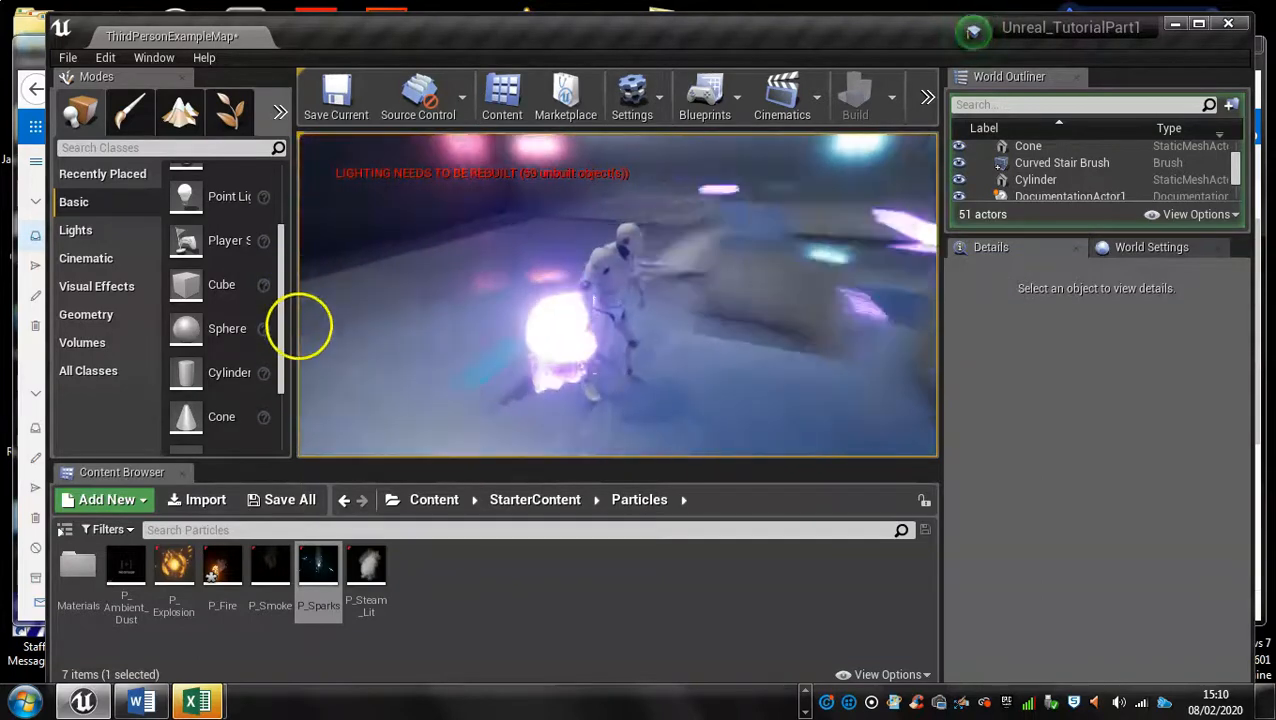
key(w)
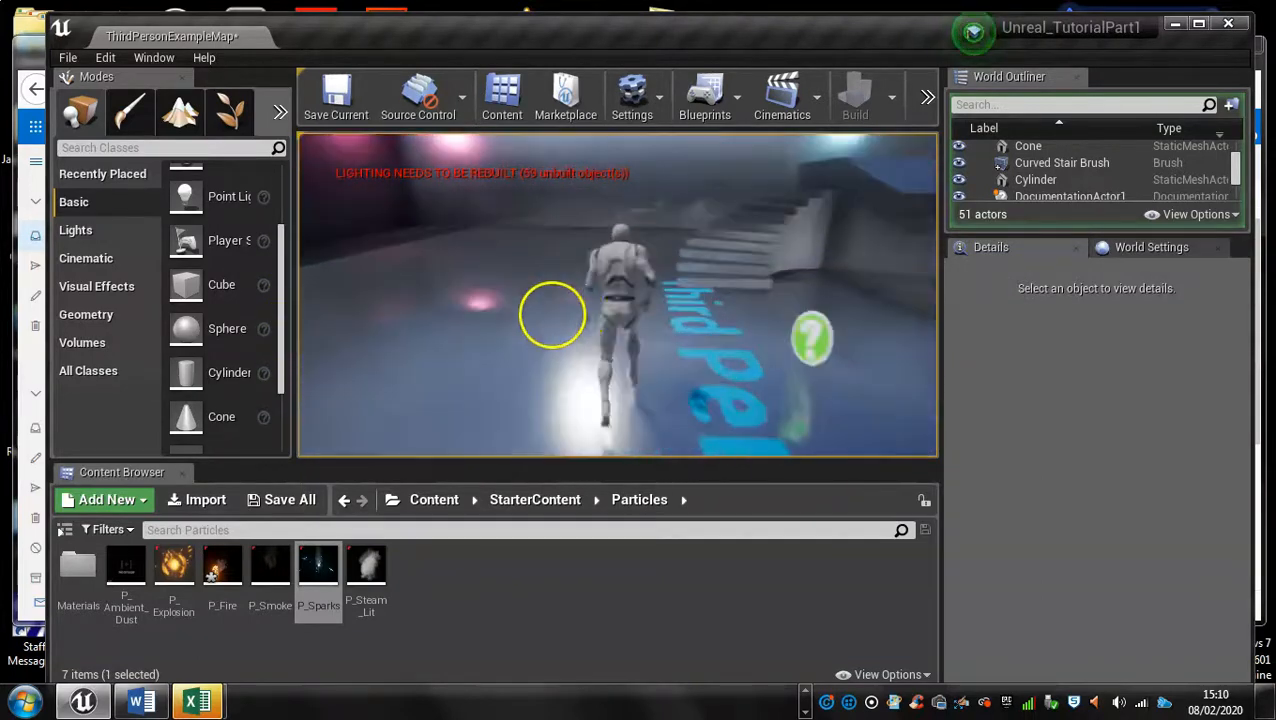
key(w)
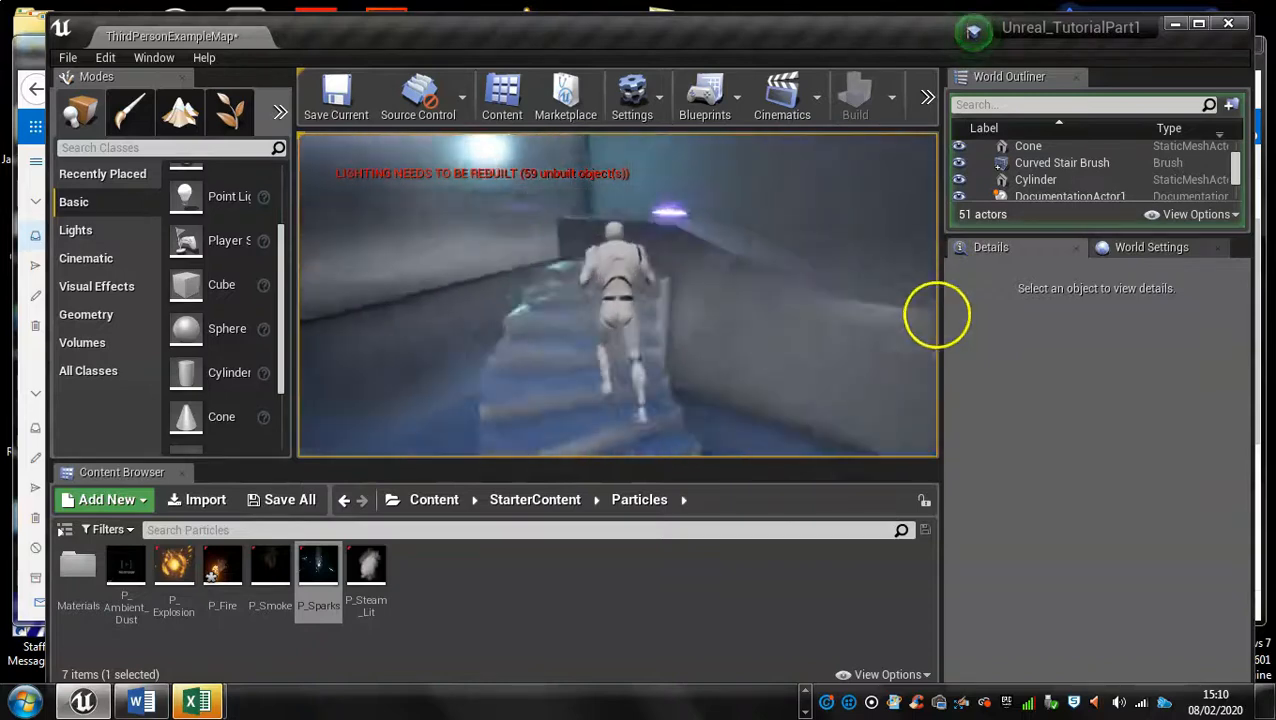
key(w)
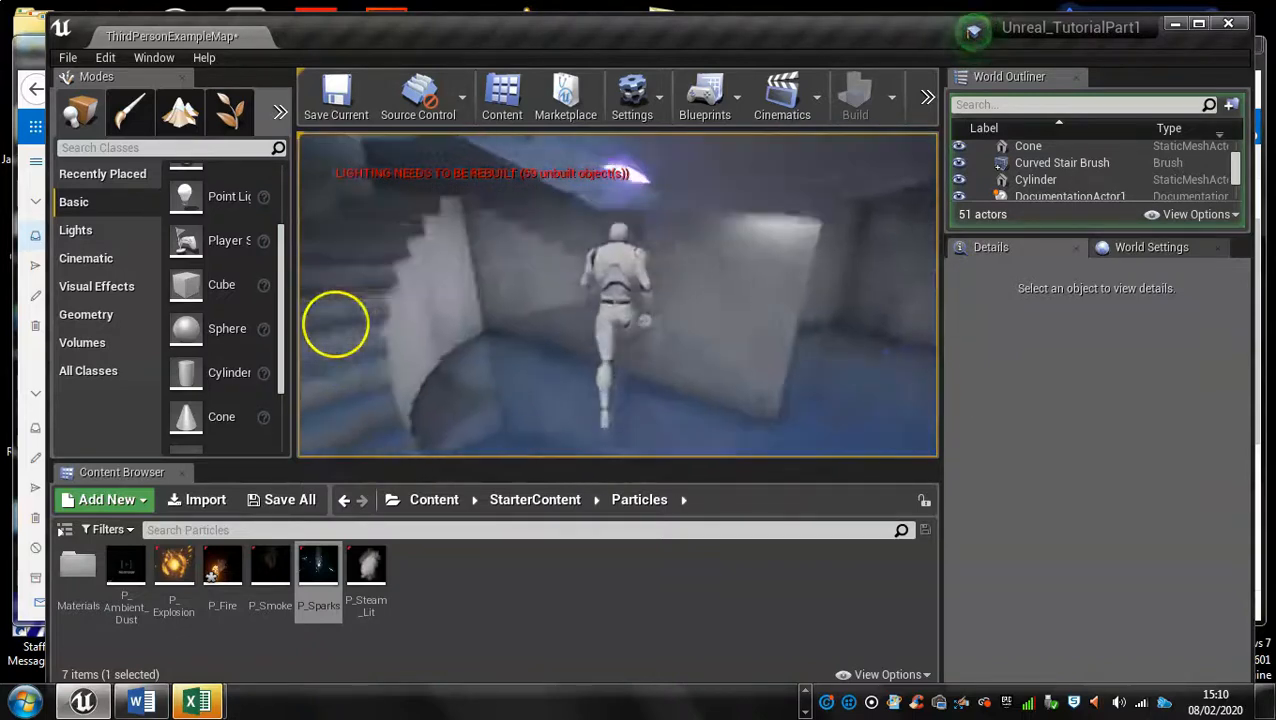
key(w)
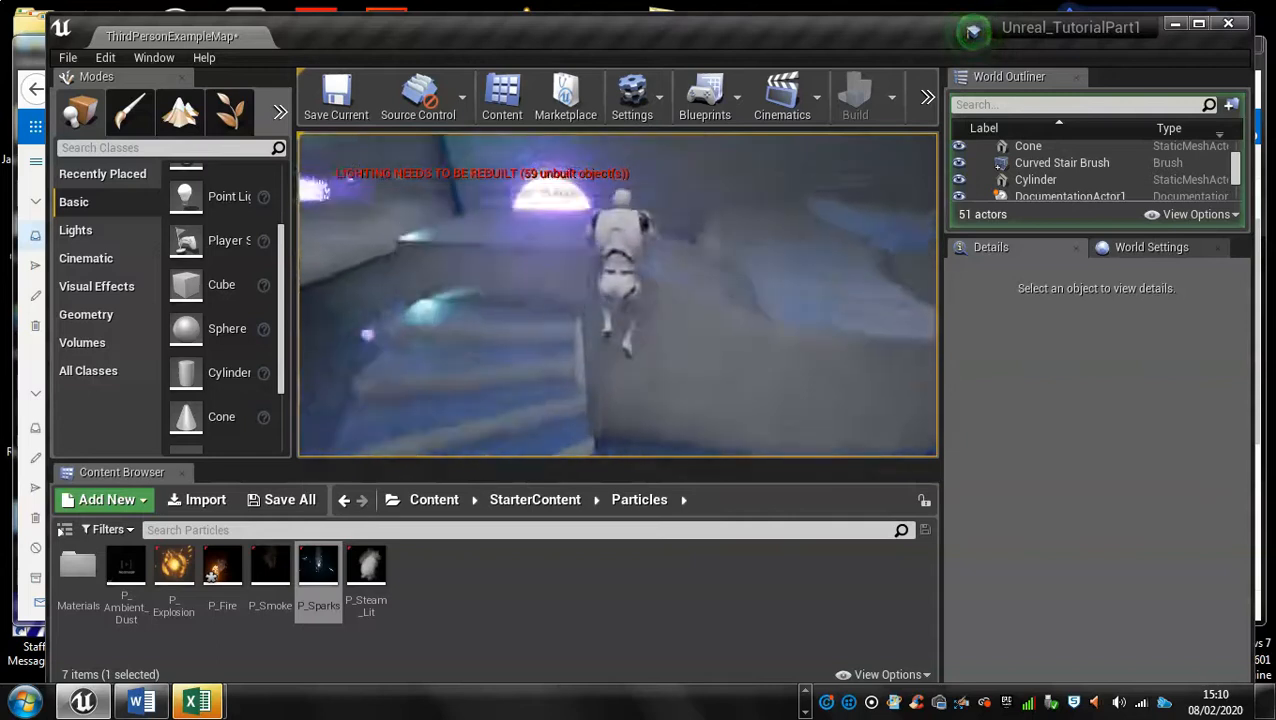
key(w)
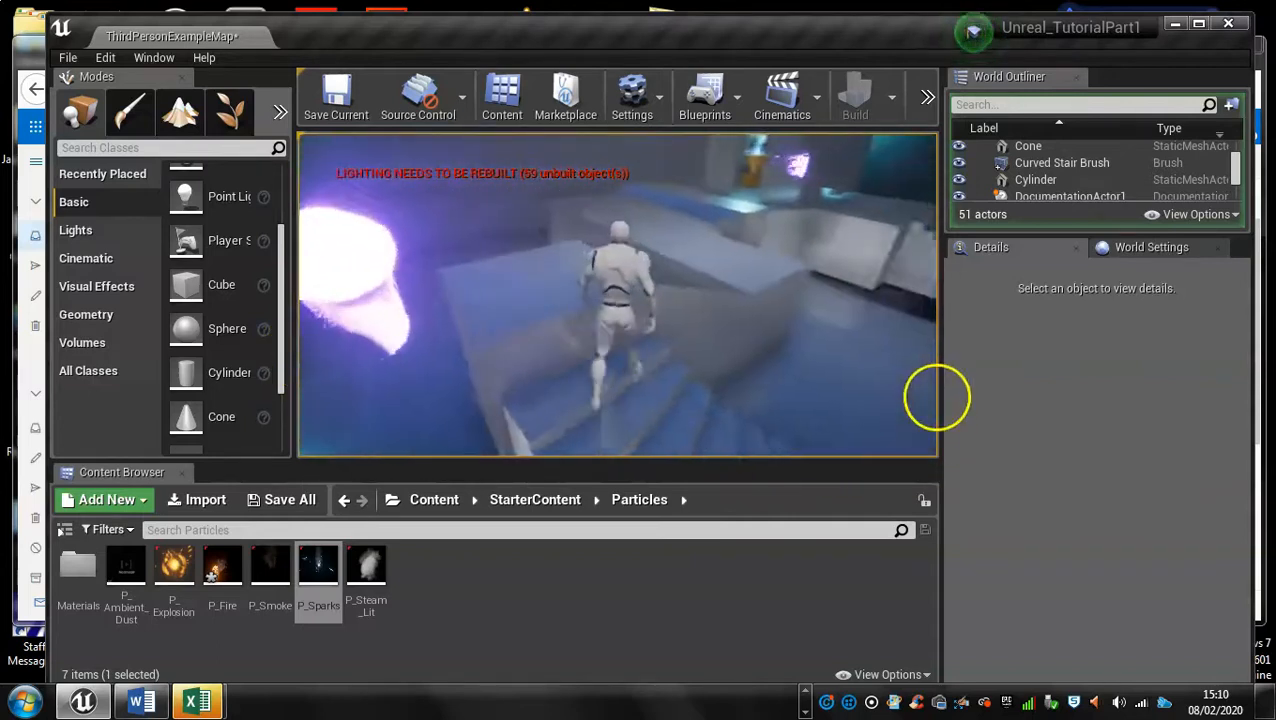
key(w)
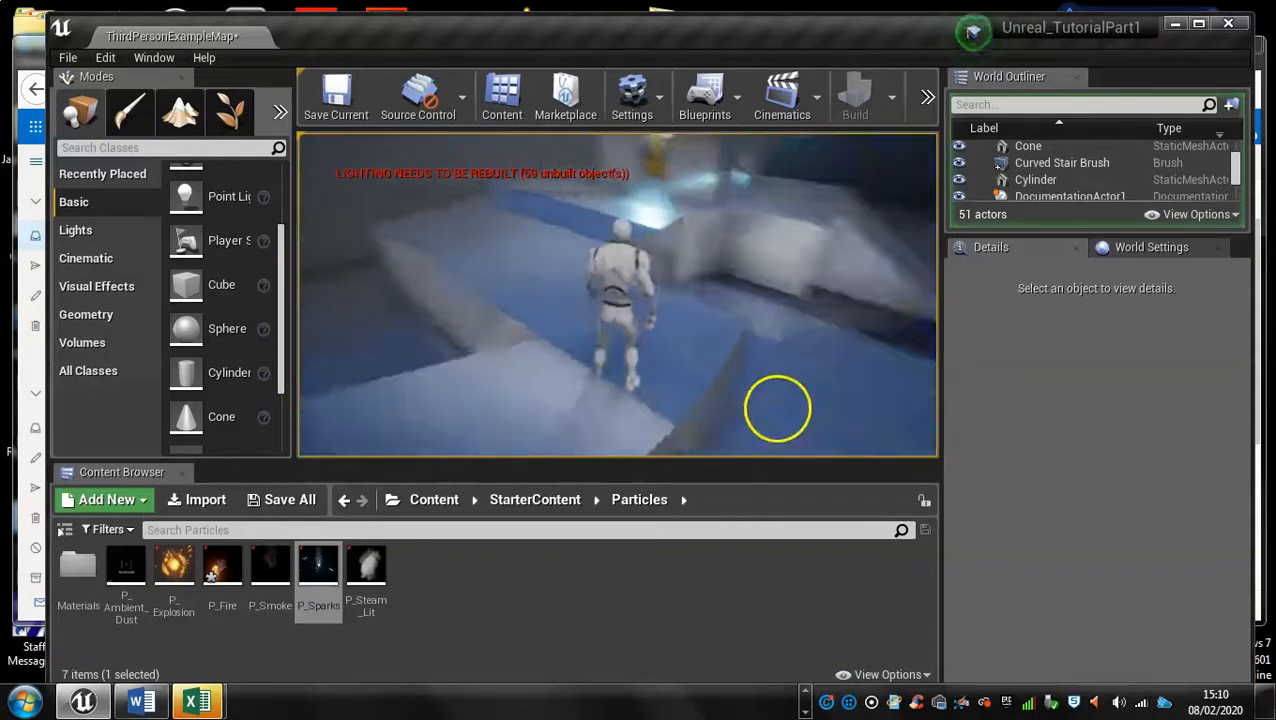
key(w)
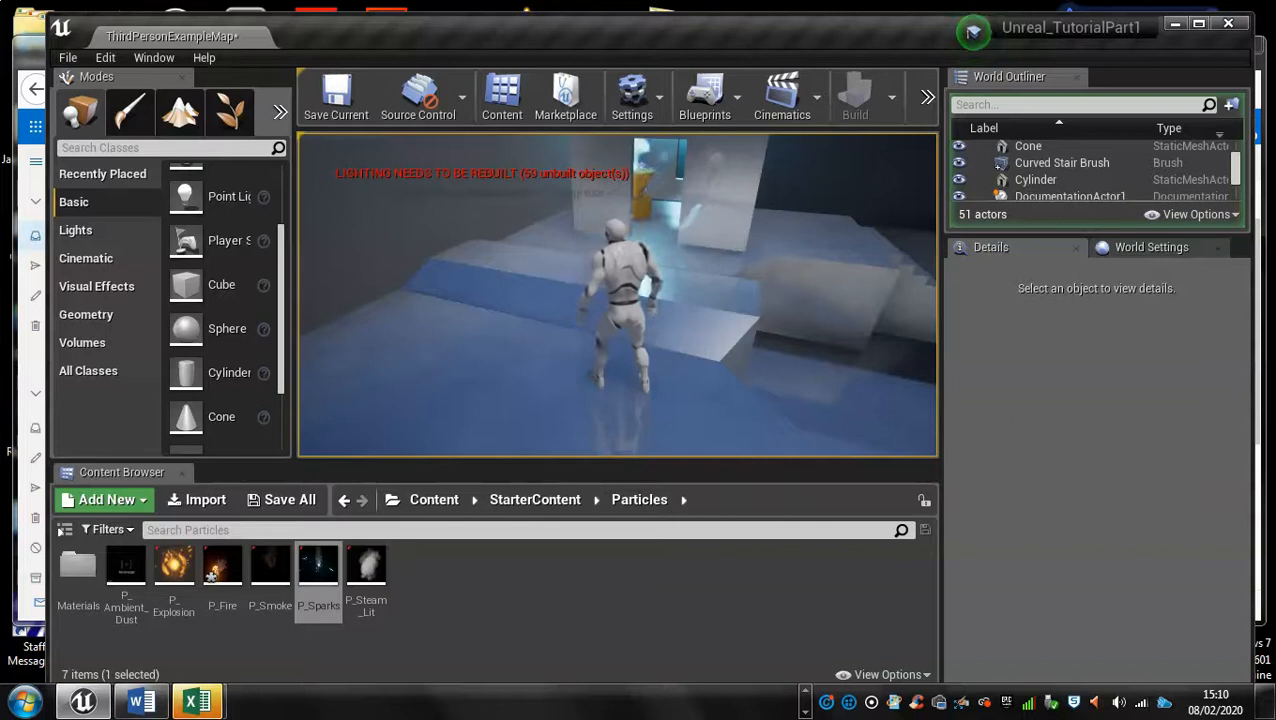
Switch the viewport to Immersive Mode and stop playing the level.
key(F11)
click(935, 388)
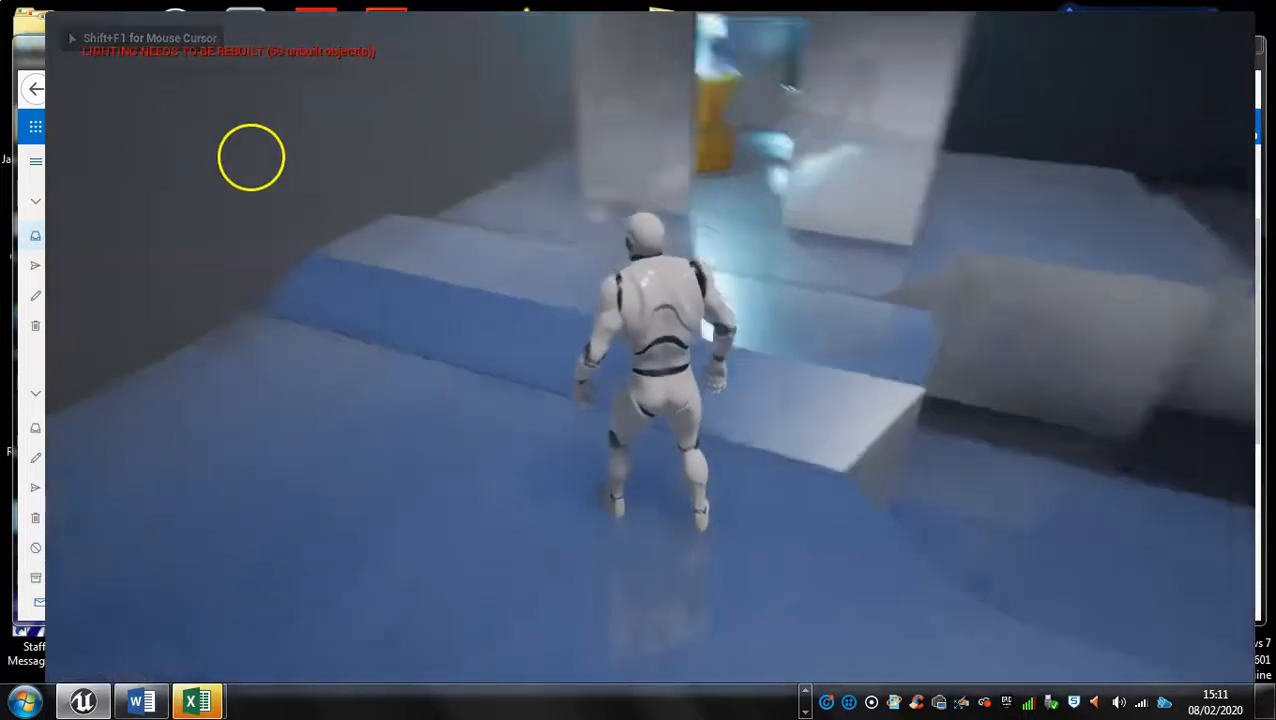
key(Escape)
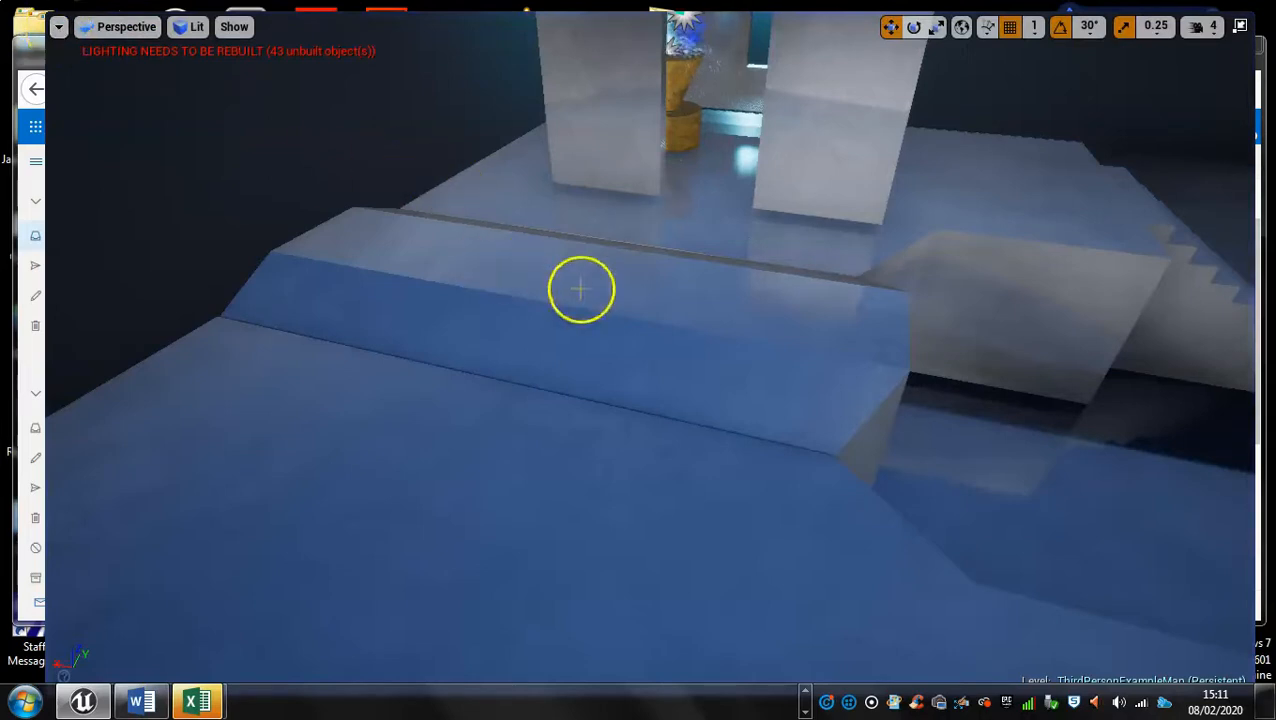
Frame the gold pedestal through the doorway above the steps and look up the High Resolution Screenshot option for the viewport.
right_drag(590, 299, 456, 205)
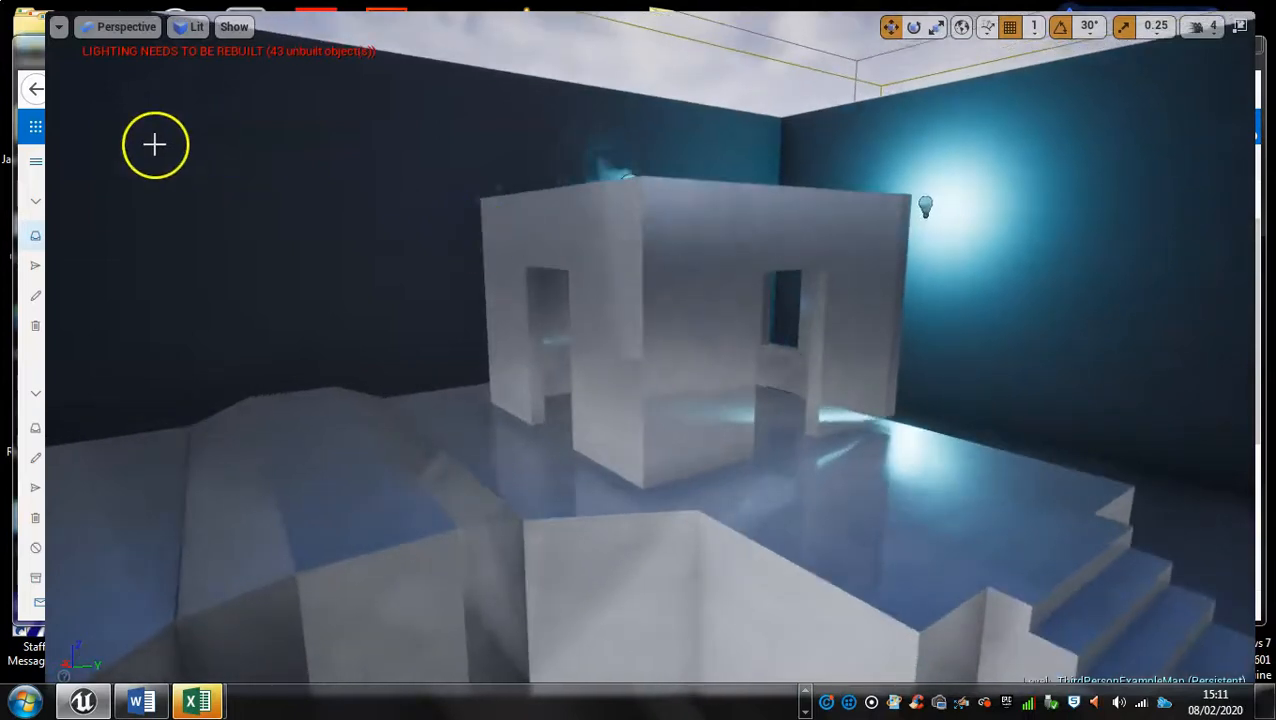
right_drag(561, 336, 295, 315)
click(59, 30)
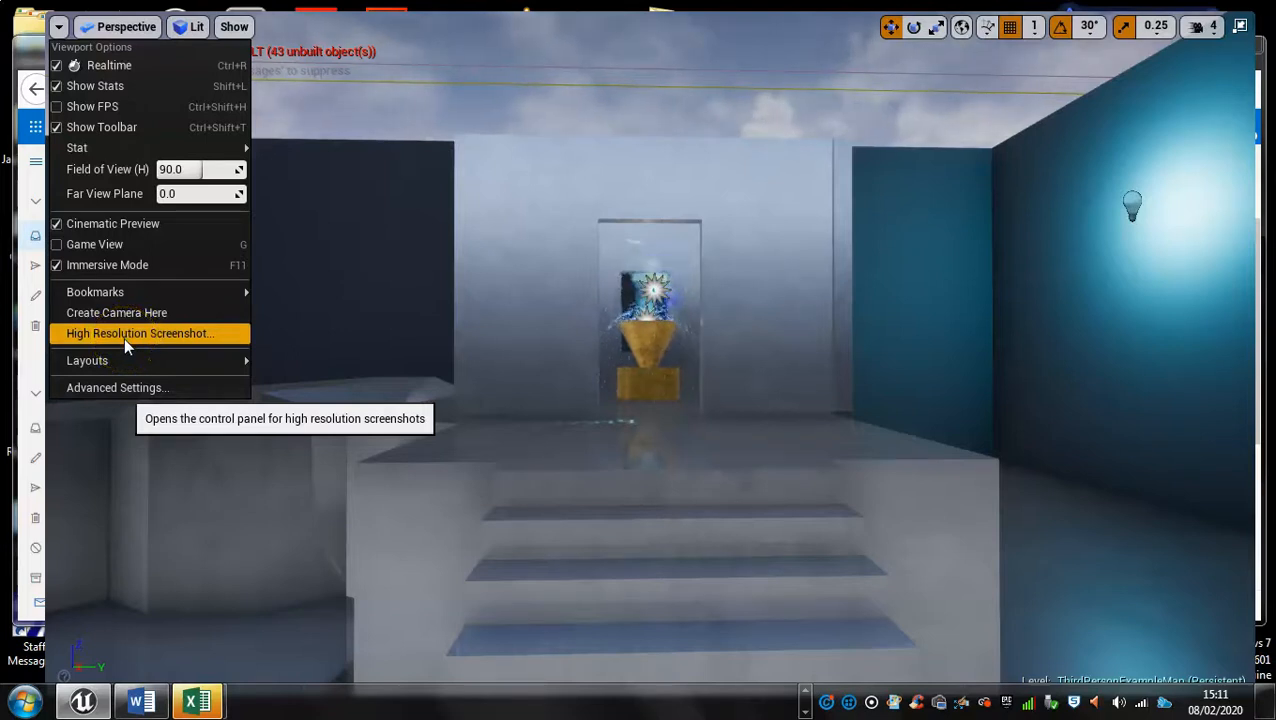
click(124, 334)
click(303, 328)
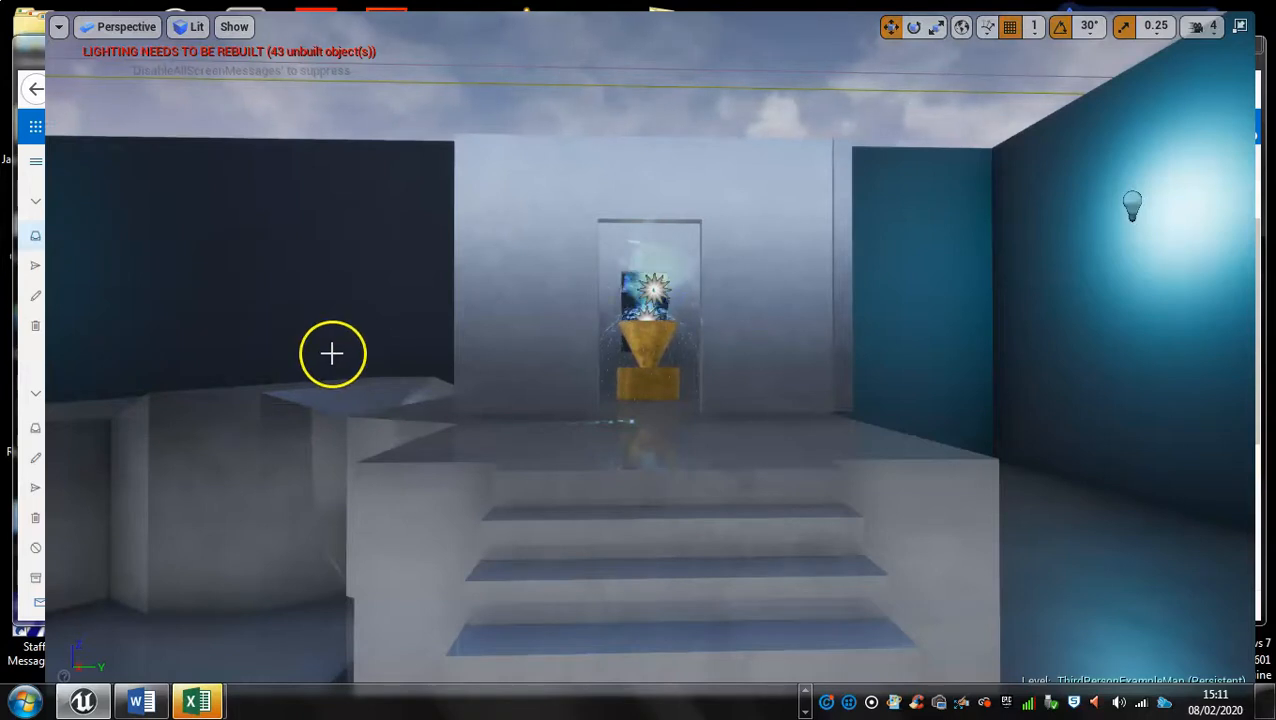
Leave Immersive Mode and fly the view back from the pedestal to survey the level's stairs, floor text and purple lights.
key(F11)
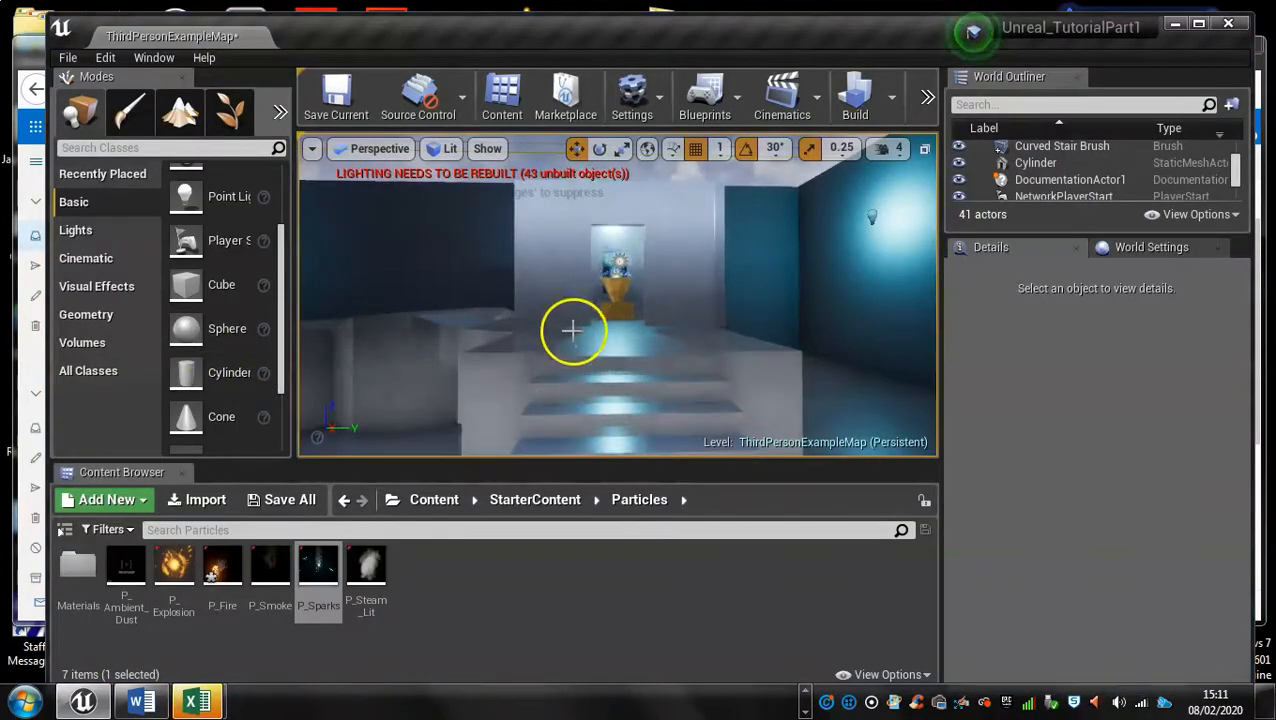
right_drag(585, 316, 459, 399)
drag(607, 305, 117, 413)
right_drag(673, 302, 504, 316)
right_drag(693, 273, 634, 285)
drag(612, 285, 240, 312)
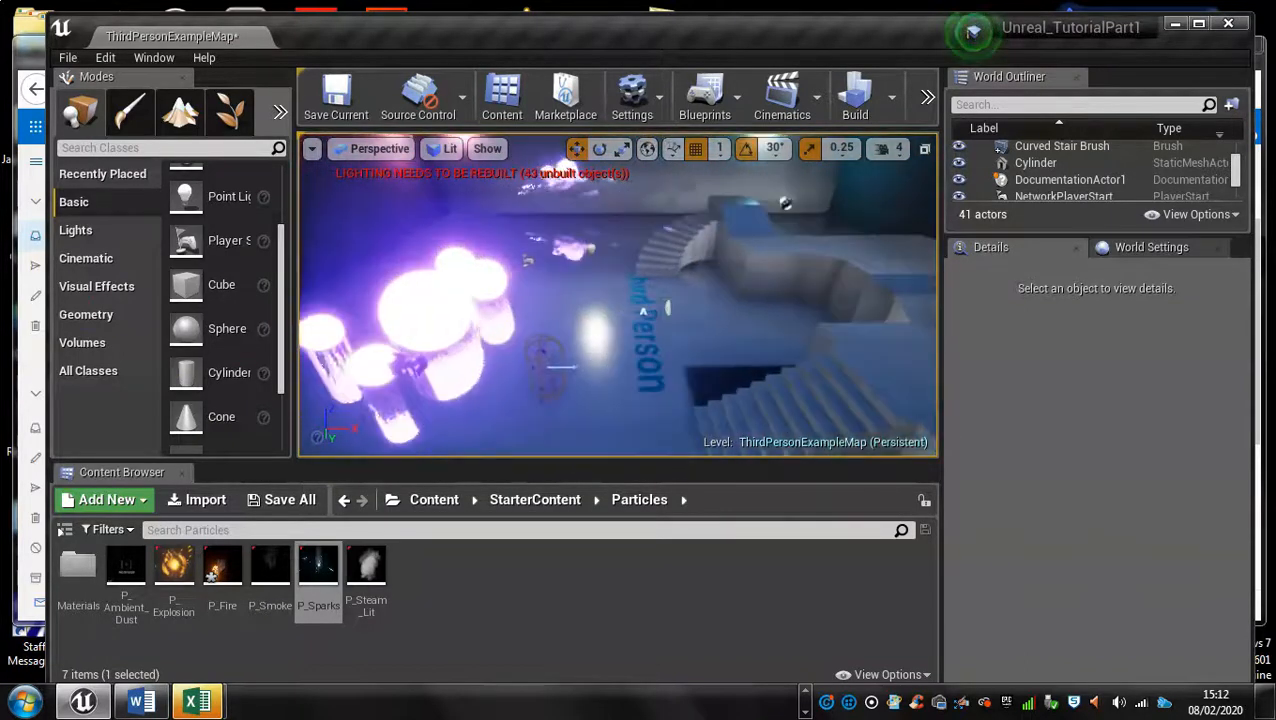
right_drag(711, 321, 714, 348)
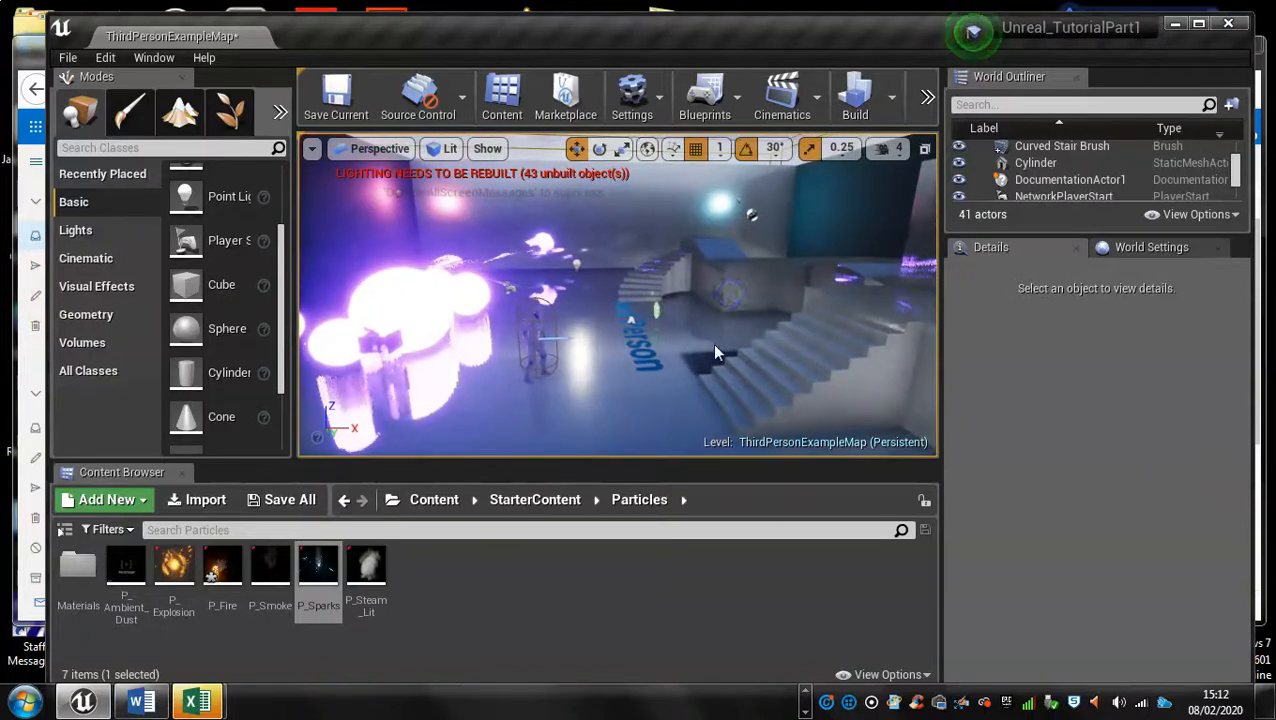